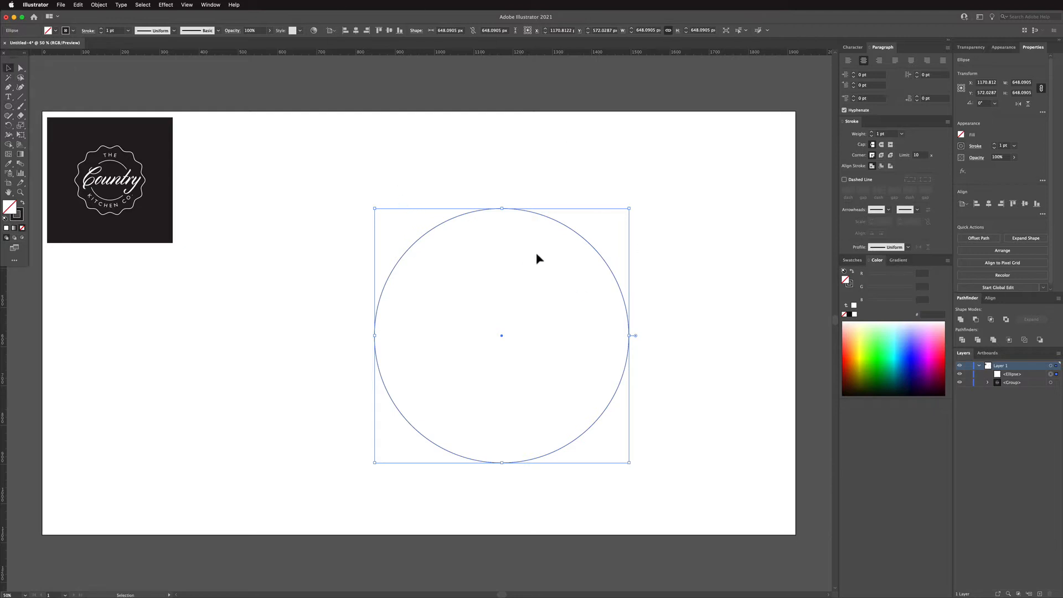
Start a Zig Zag distortion on the selected circle and set its points to Smooth
{"action": "left_click", "coordinate": [169, 4]}
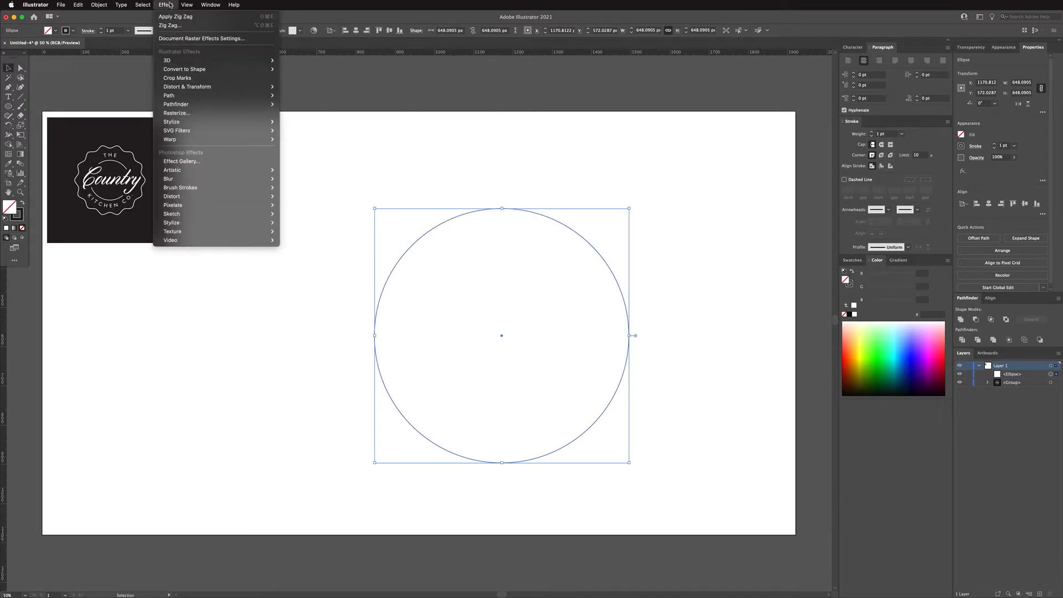
{"action": "mouse_move", "coordinate": [187, 90]}
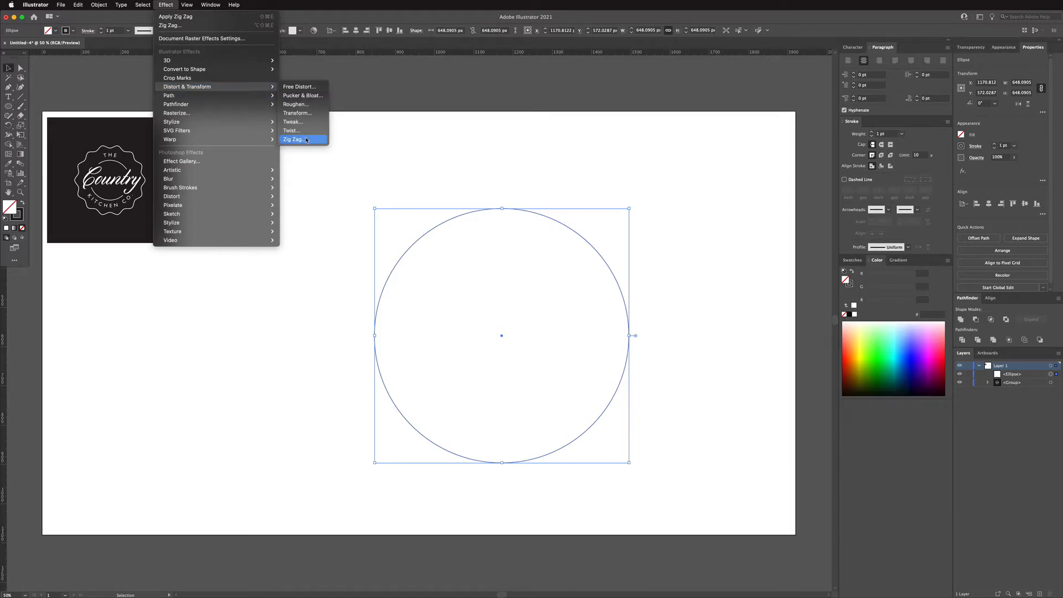
{"action": "left_click", "coordinate": [299, 139]}
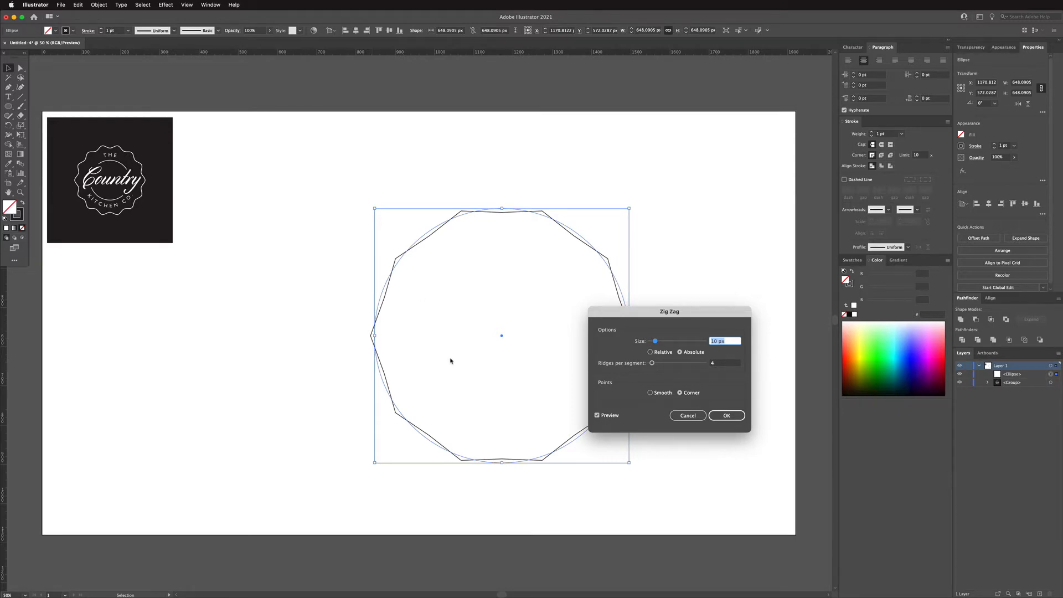
{"action": "left_click", "coordinate": [680, 392]}
{"action": "left_click", "coordinate": [651, 394]}
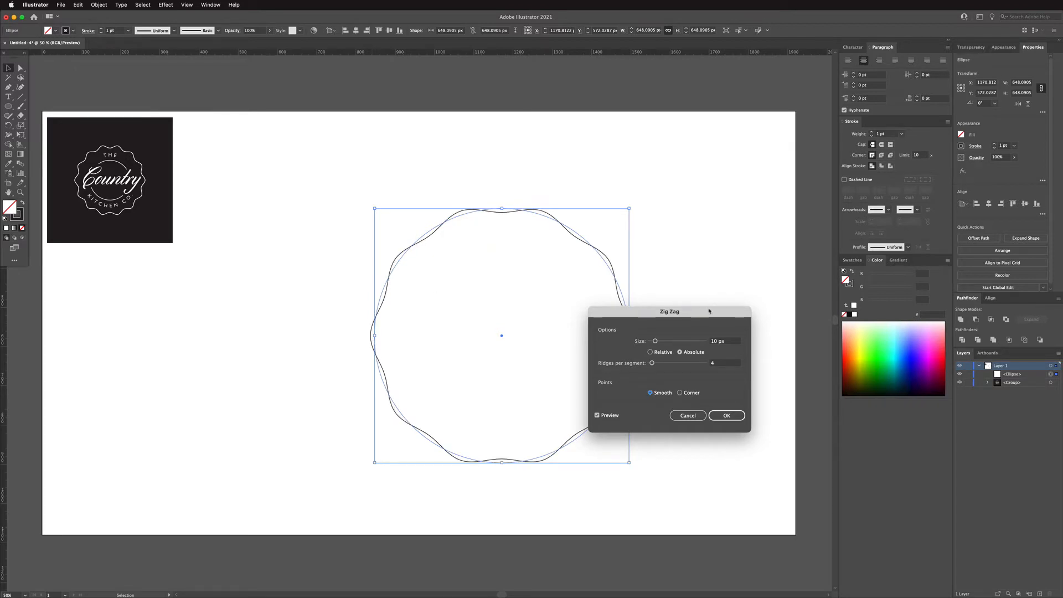
Set the absolute size of the Zig Zag effect to 16 px
{"action": "left_click", "coordinate": [730, 342]}
{"action": "key", "text": "Up"}
{"action": "key", "text": "Up"}
{"action": "key", "text": "Up"}
{"action": "key", "text": "Up"}
{"action": "key", "text": "Up"}
{"action": "key", "text": "Up"}
{"action": "key", "text": "Up"}
{"action": "key", "text": "Up"}
{"action": "key", "text": "Up"}
{"action": "key", "text": "Up"}
{"action": "key", "text": "Up"}
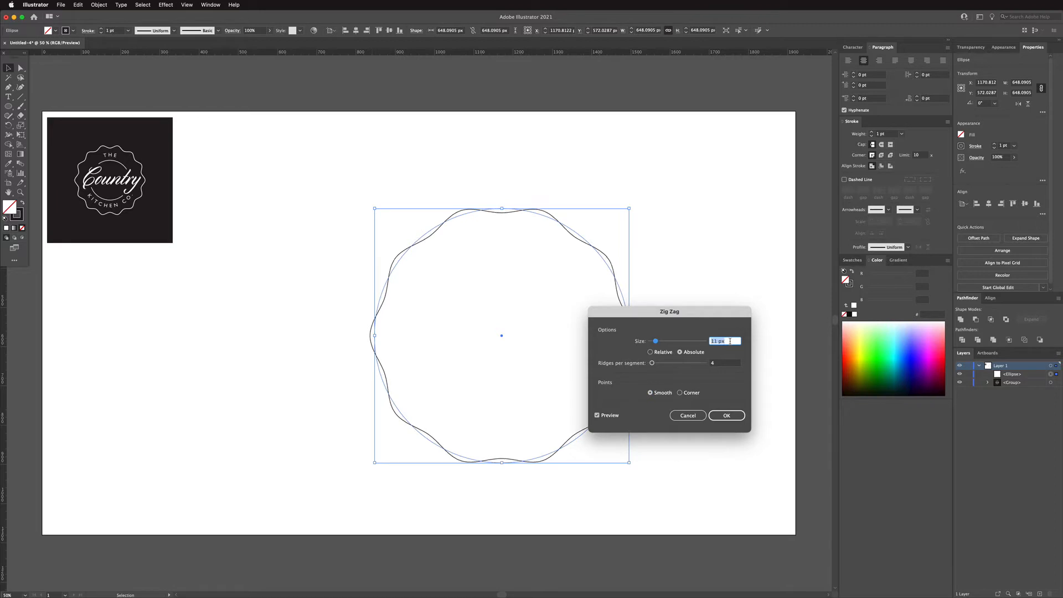
{"action": "key", "text": "Down"}
{"action": "key", "text": "Down"}
{"action": "key", "text": "Down"}
{"action": "key", "text": "Down"}
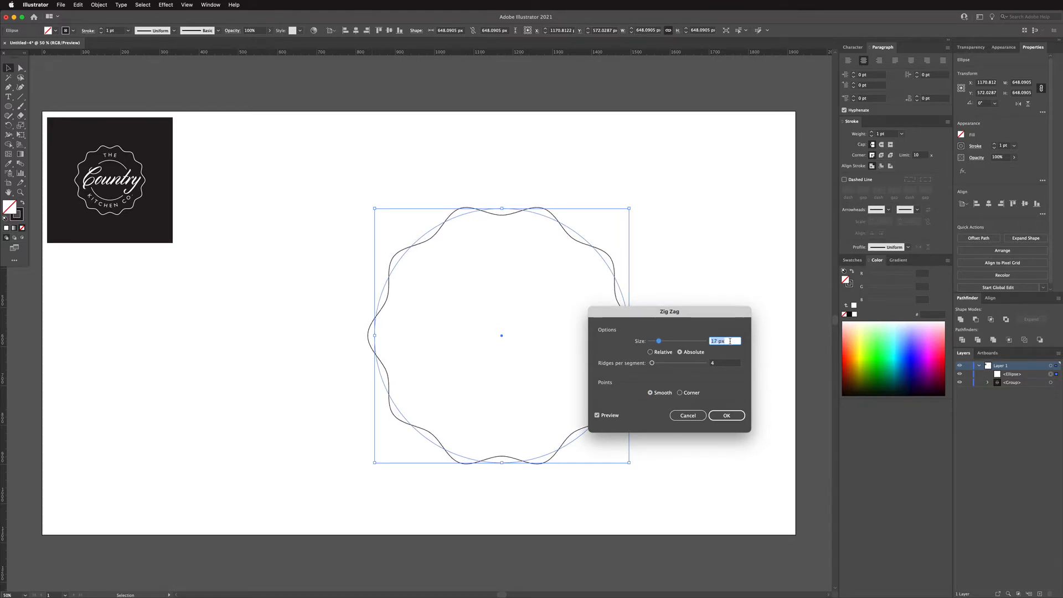
{"action": "key", "text": "Down"}
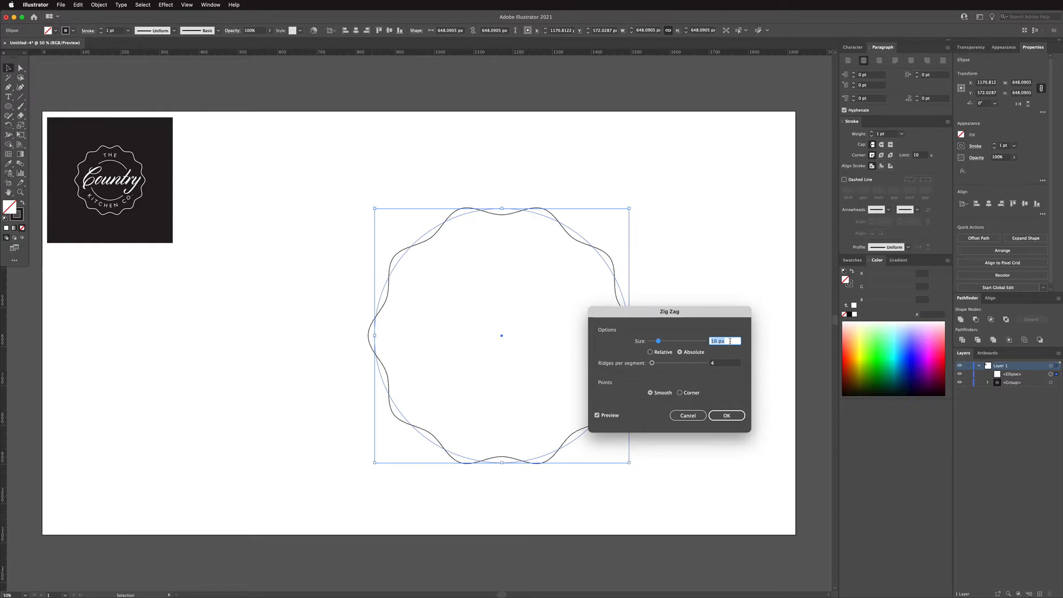
Try higher ridge counts for the Zig Zag, settle on 4 ridges per segment and apply the effect to the circle
{"action": "left_click", "coordinate": [725, 363]}
{"action": "key", "text": "Up"}
{"action": "key", "text": "Up"}
{"action": "key", "text": "Up"}
{"action": "key", "text": "Up"}
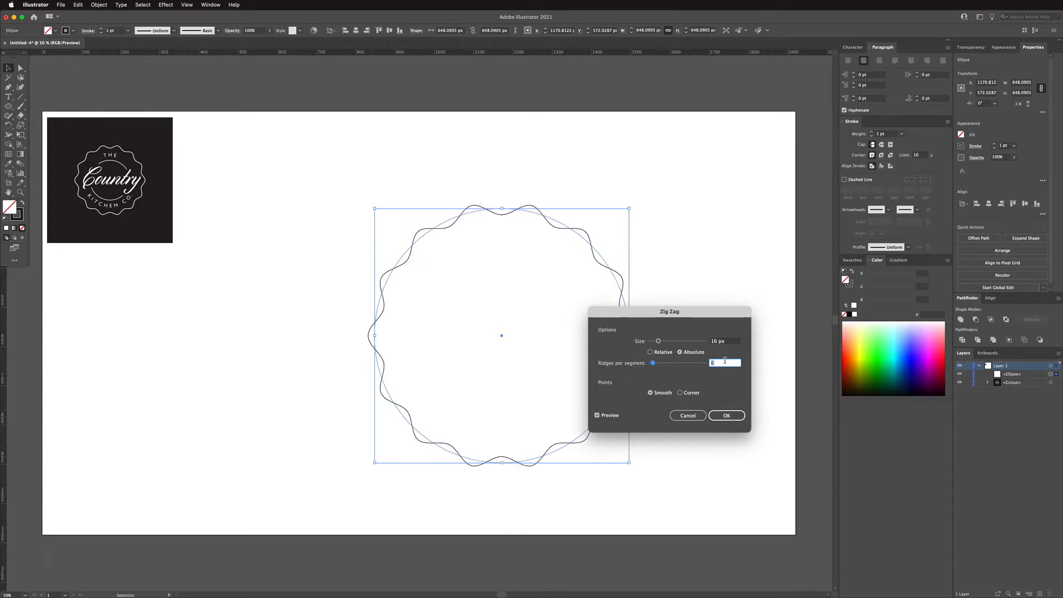
{"action": "key", "text": "Down"}
{"action": "key", "text": "Down"}
{"action": "key", "text": "Down"}
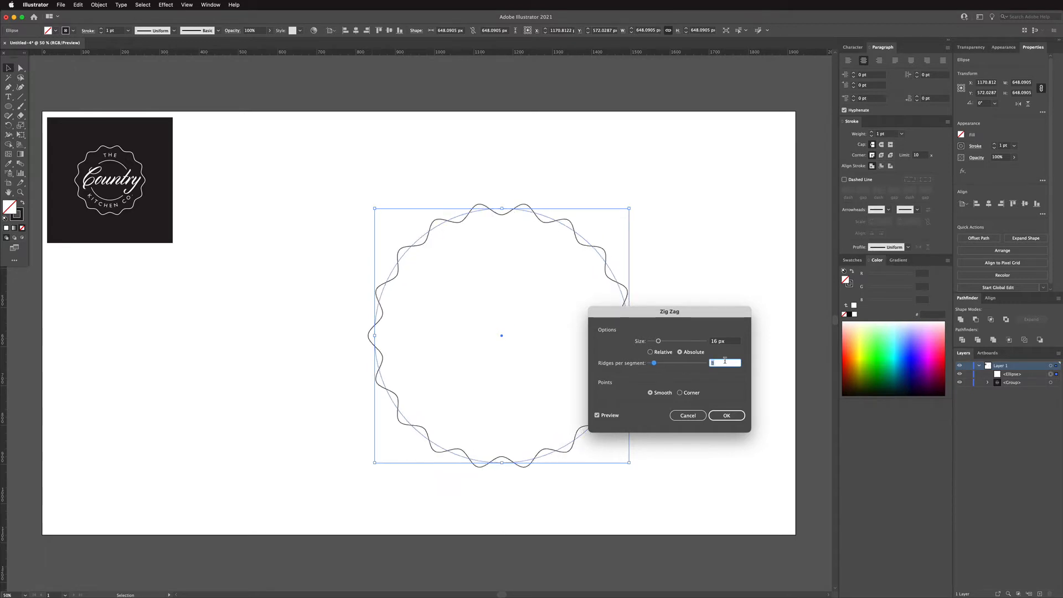
{"action": "key", "text": "Down"}
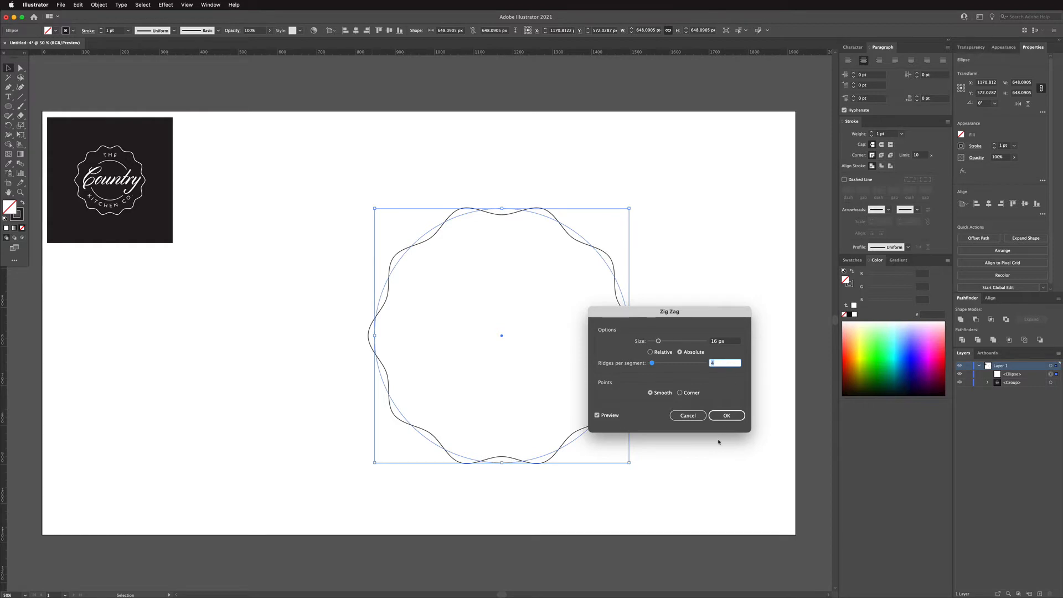
{"action": "left_click", "coordinate": [726, 417]}
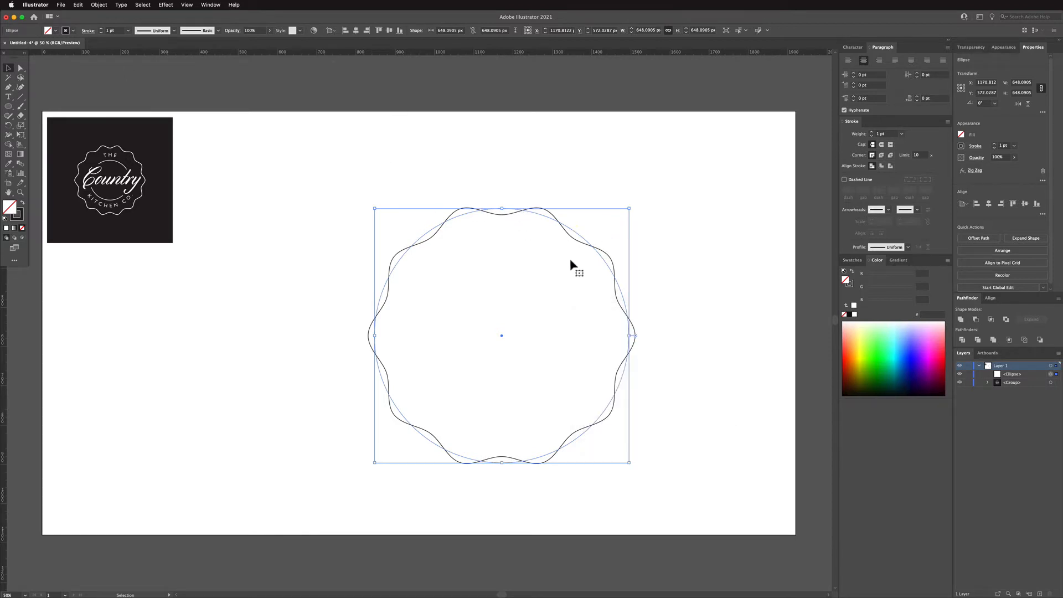
Expand the appearance of the scalloped circle into an editable path and deselect it
{"action": "left_click", "coordinate": [93, 5]}
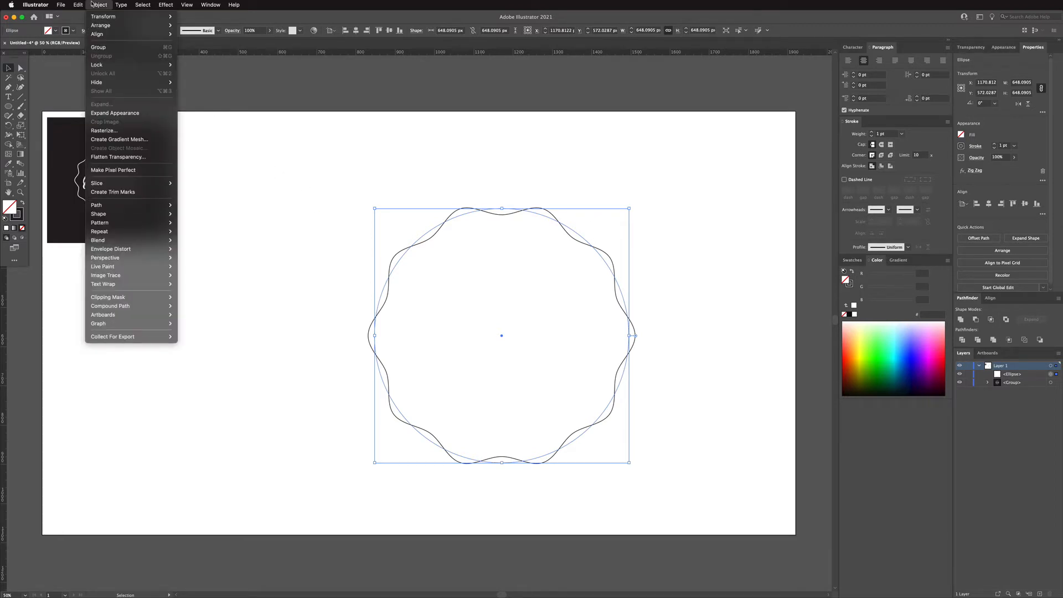
{"action": "left_click", "coordinate": [129, 113]}
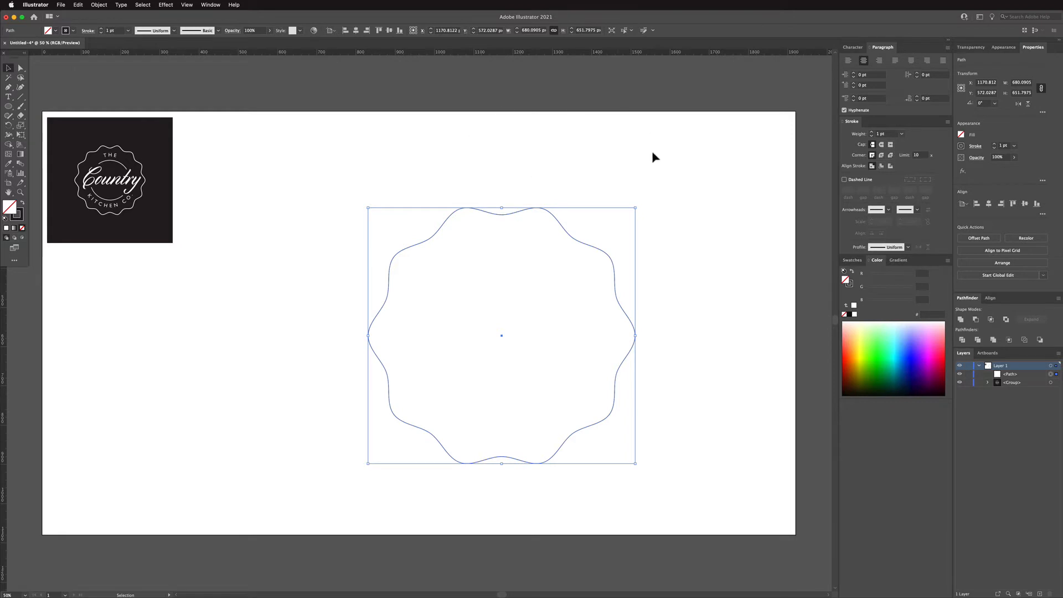
{"action": "left_click", "coordinate": [654, 191]}
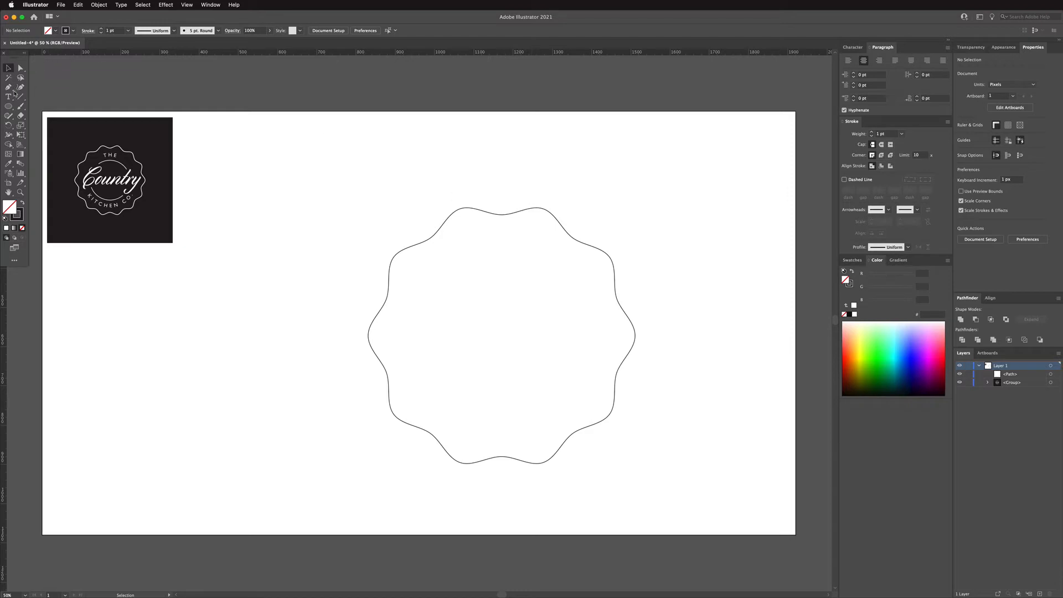
Add the point text "Country" inside the scalloped badge
{"action": "left_click", "coordinate": [8, 96]}
{"action": "left_click", "coordinate": [411, 311]}
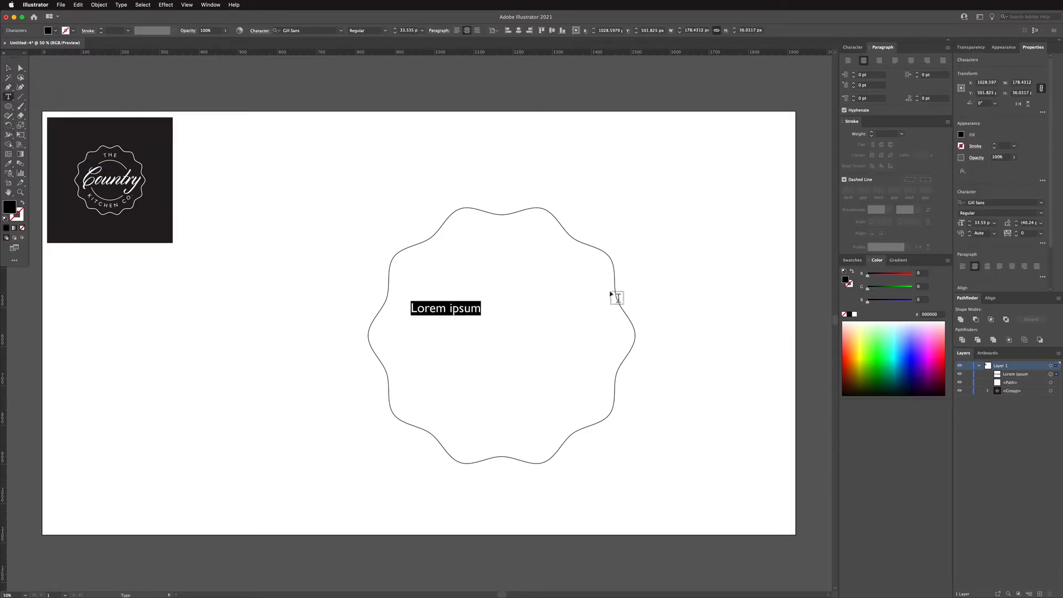
{"action": "type", "text": "Country"}
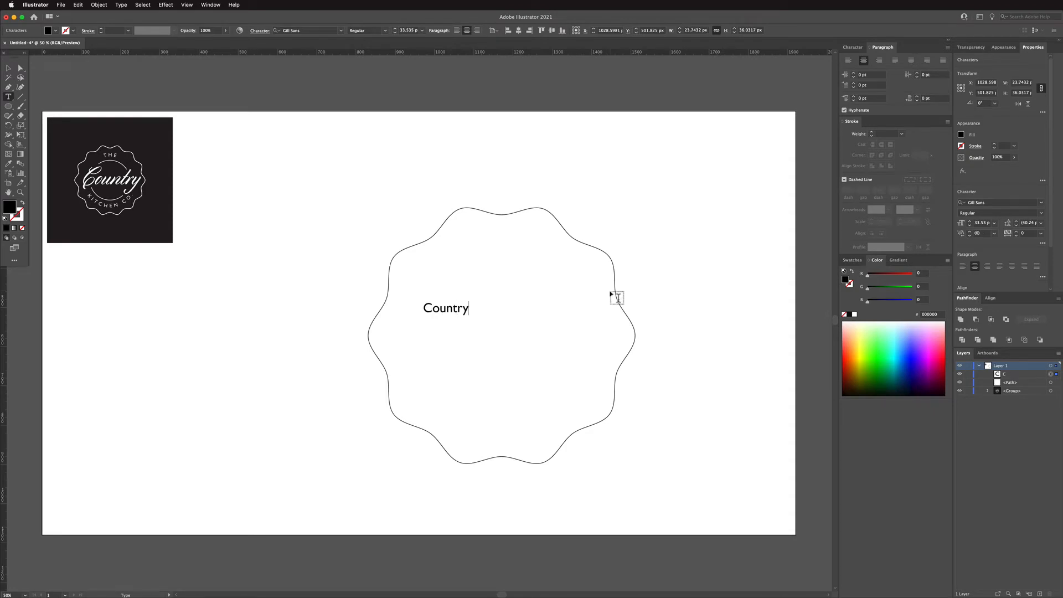
{"action": "left_click", "coordinate": [8, 68]}
Set the font of the "Country" text to Cylburn
{"action": "left_click", "coordinate": [320, 31]}
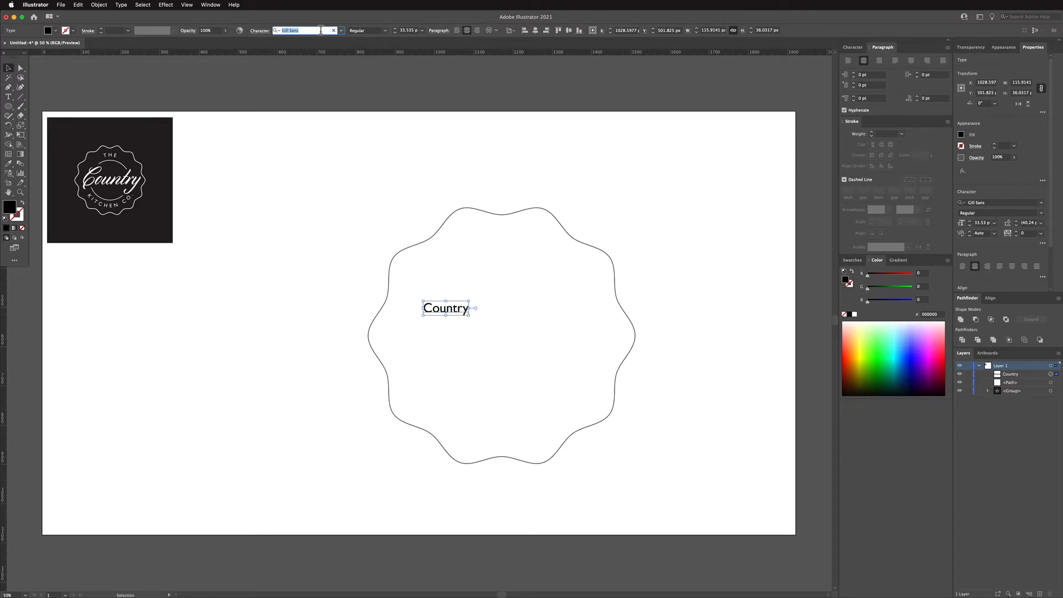
{"action": "type", "text": "Cyl"}
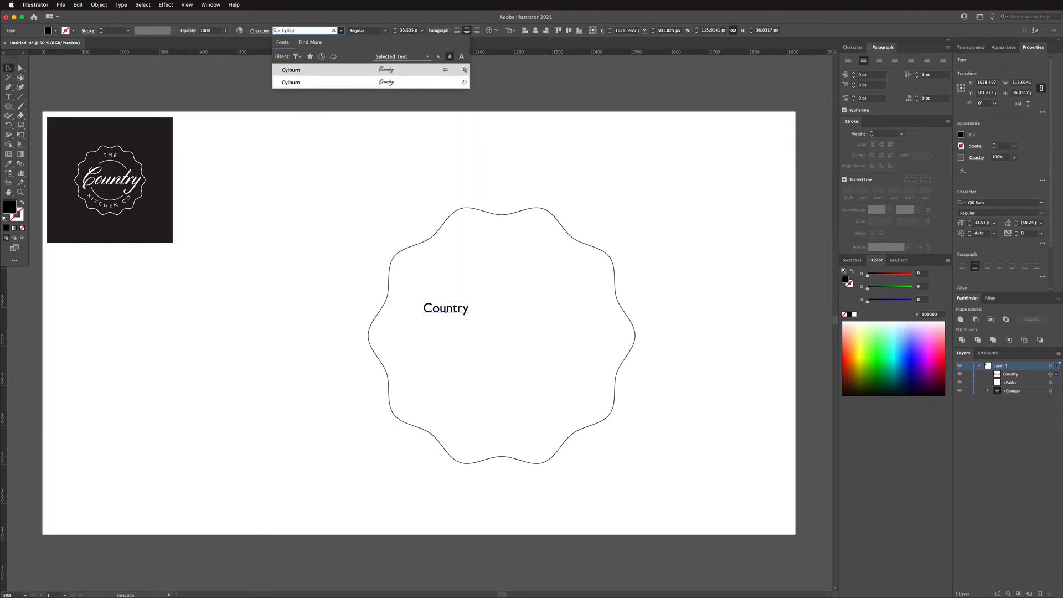
{"action": "type", "text": "bur"}
{"action": "left_click", "coordinate": [303, 68]}
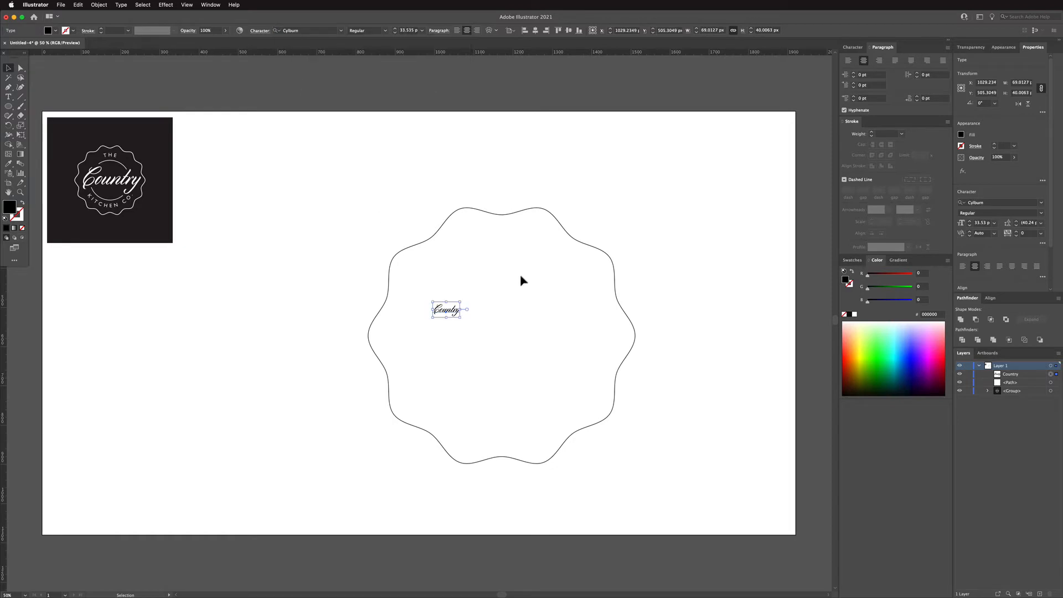
Enlarge the "Country" text to span most of the badge's width and center it inside the outline
{"action": "left_click_drag", "start_coordinate": [464, 301], "coordinate": [589, 258]}
{"action": "left_click_drag", "start_coordinate": [434, 320], "coordinate": [415, 338]}
{"action": "left_click_drag", "start_coordinate": [476, 292], "coordinate": [487, 332]}
{"action": "left_click_drag", "start_coordinate": [586, 275], "coordinate": [610, 261]}
{"action": "left_click_drag", "start_coordinate": [535, 328], "coordinate": [527, 331]}
{"action": "left_click", "coordinate": [527, 98]}
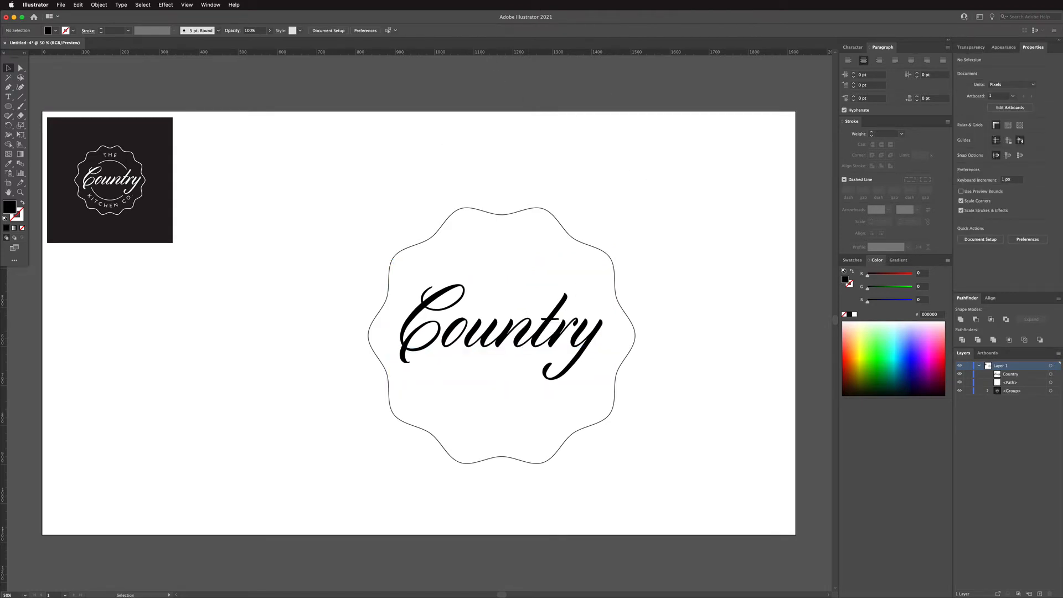
Draw a circle about 497 px in diameter with a black outline and no fill, and center it inside the badge
{"action": "left_click", "coordinate": [9, 106]}
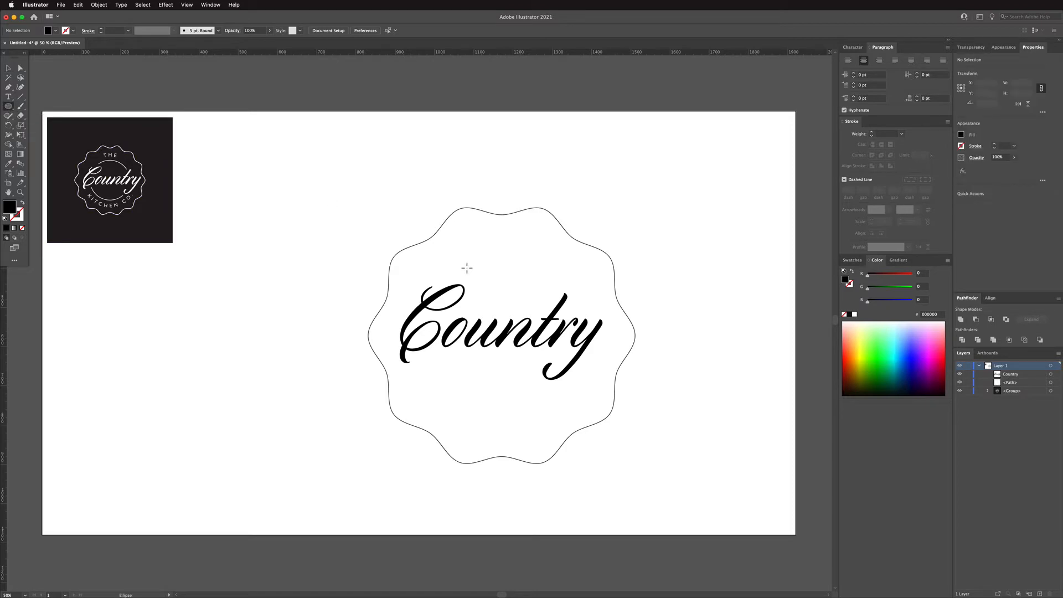
{"action": "left_click_drag", "start_coordinate": [437, 256], "coordinate": [624, 464]}
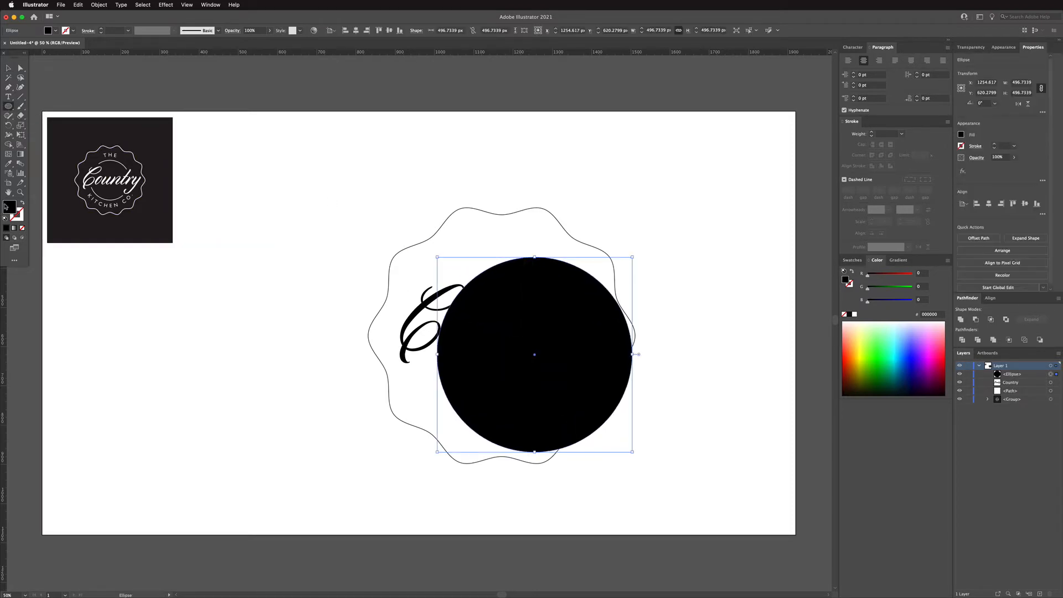
{"action": "left_click", "coordinate": [23, 203]}
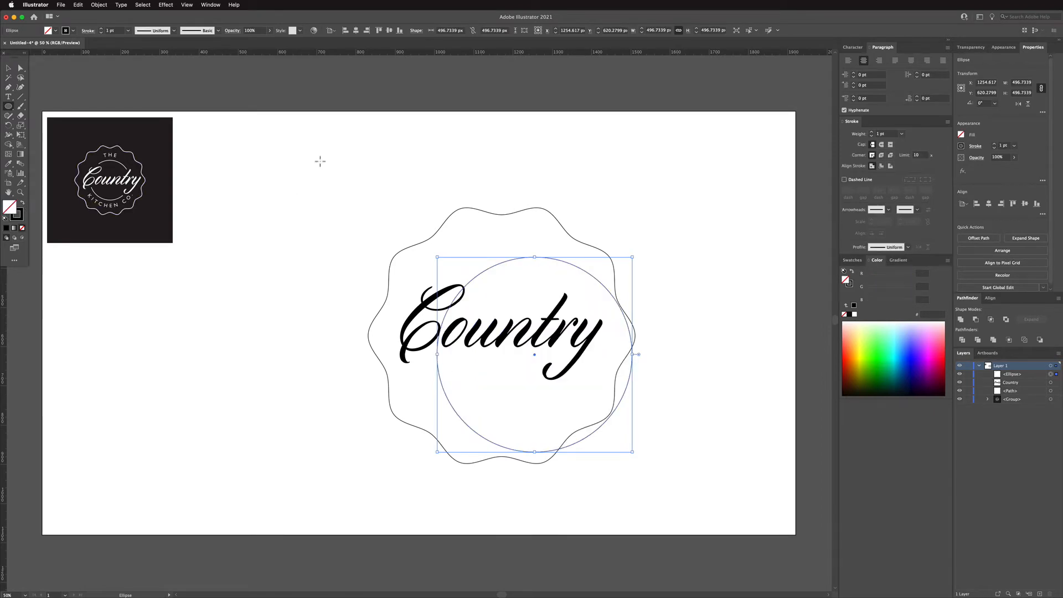
{"action": "left_click", "coordinate": [8, 67]}
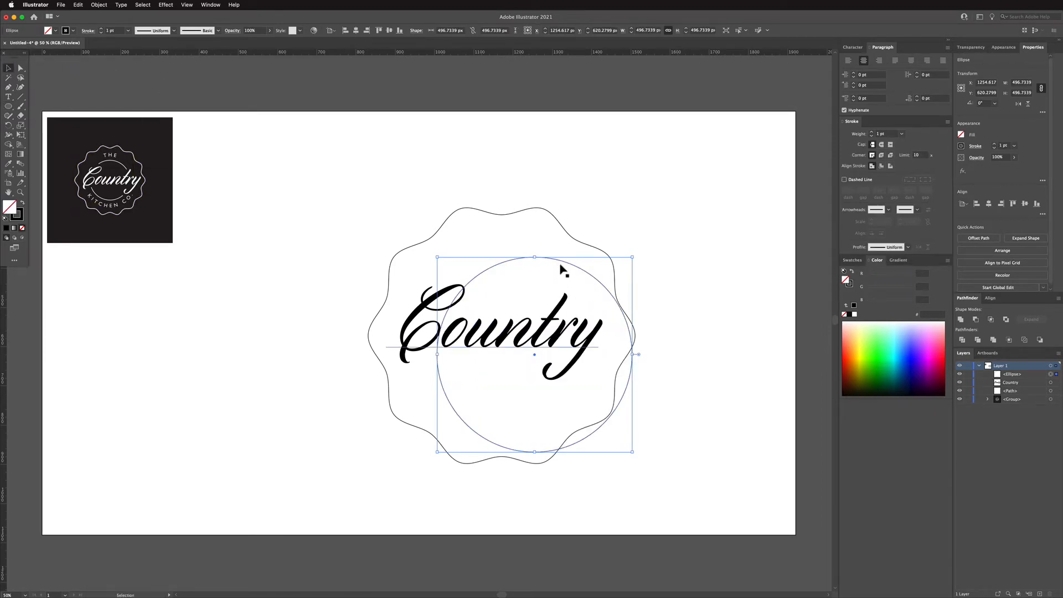
{"action": "left_click_drag", "start_coordinate": [561, 260], "coordinate": [504, 242]}
Add the type-on-a-path text "KITCHEN CO." along the inner circle
{"action": "left_click", "coordinate": [8, 97]}
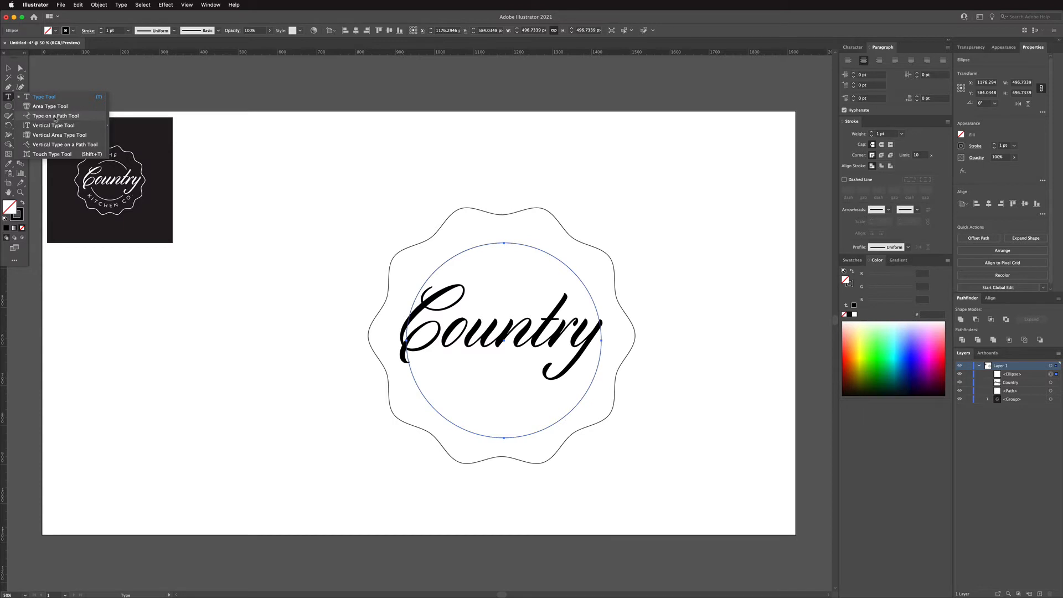
{"action": "left_click", "coordinate": [54, 117]}
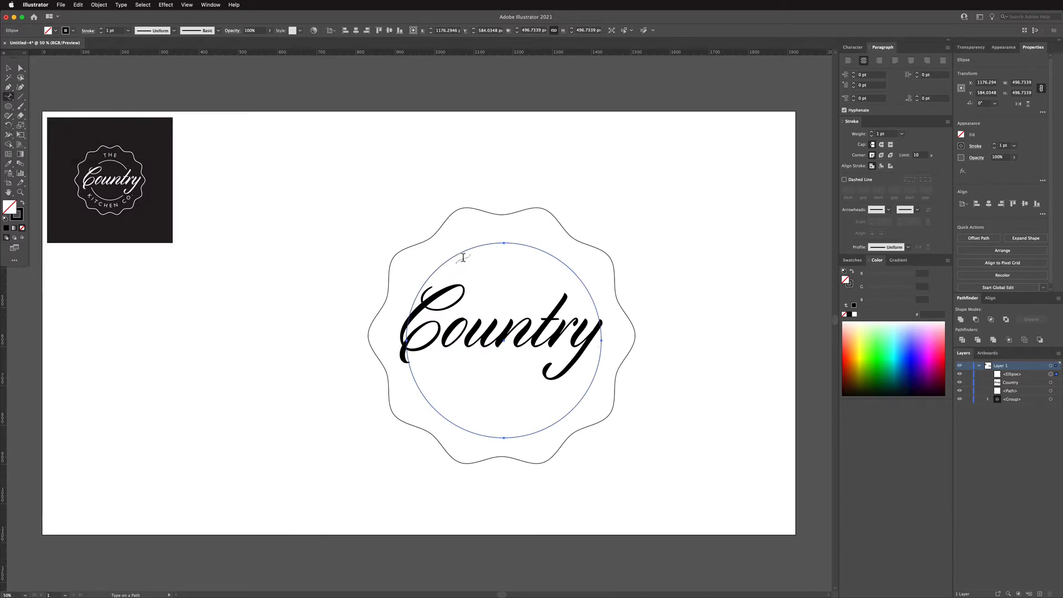
{"action": "left_click", "coordinate": [463, 253]}
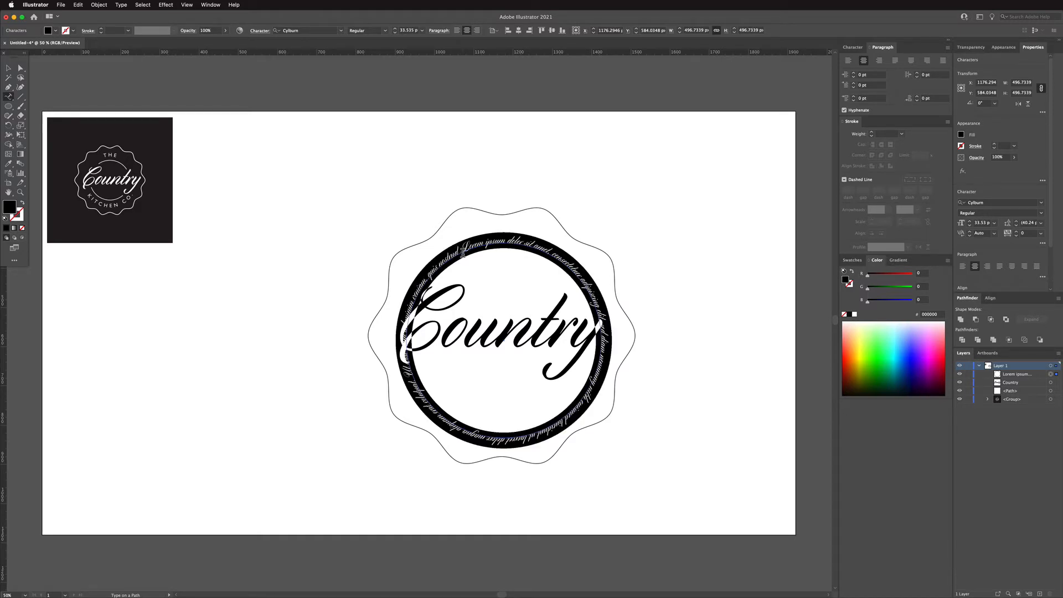
{"action": "type", "text": "KITCHEN"}
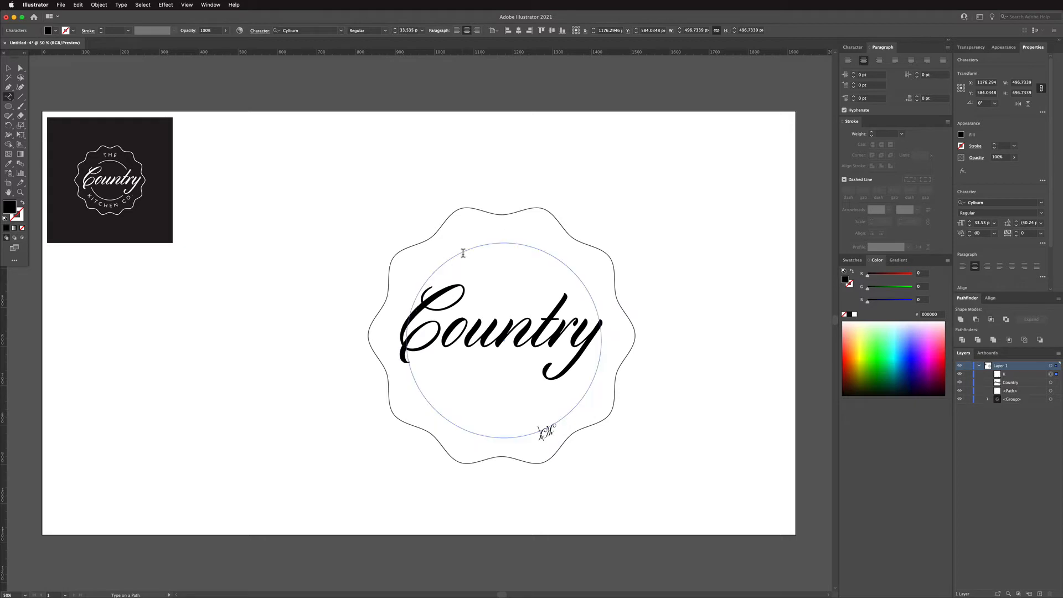
{"action": "type", "text": " CO"}
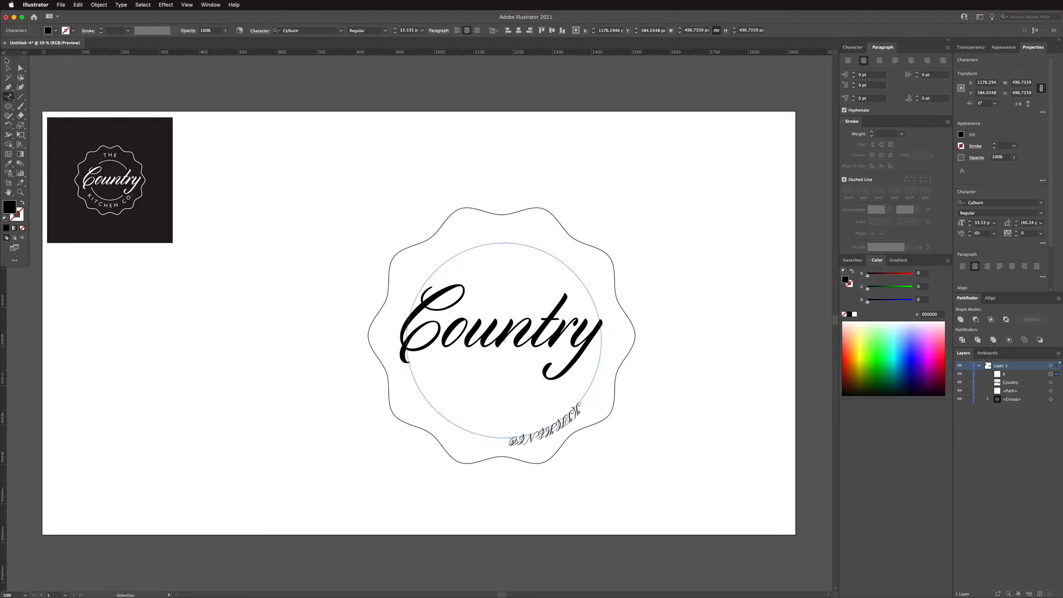
Set the font of the whole "KITCHEN CO." text to Gill Sans
{"action": "key", "text": "super+a"}
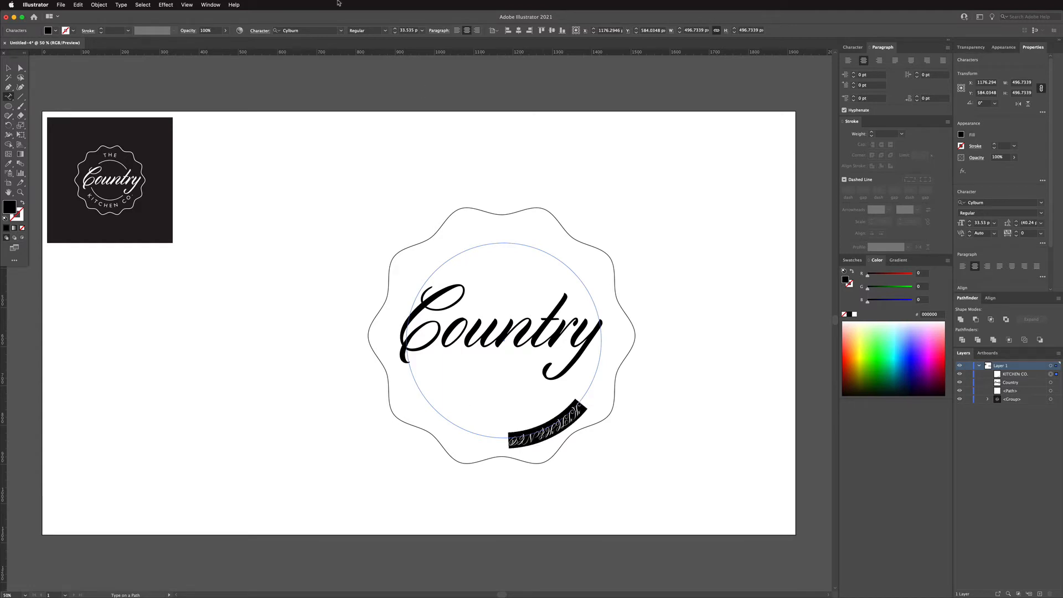
{"action": "left_click", "coordinate": [323, 31]}
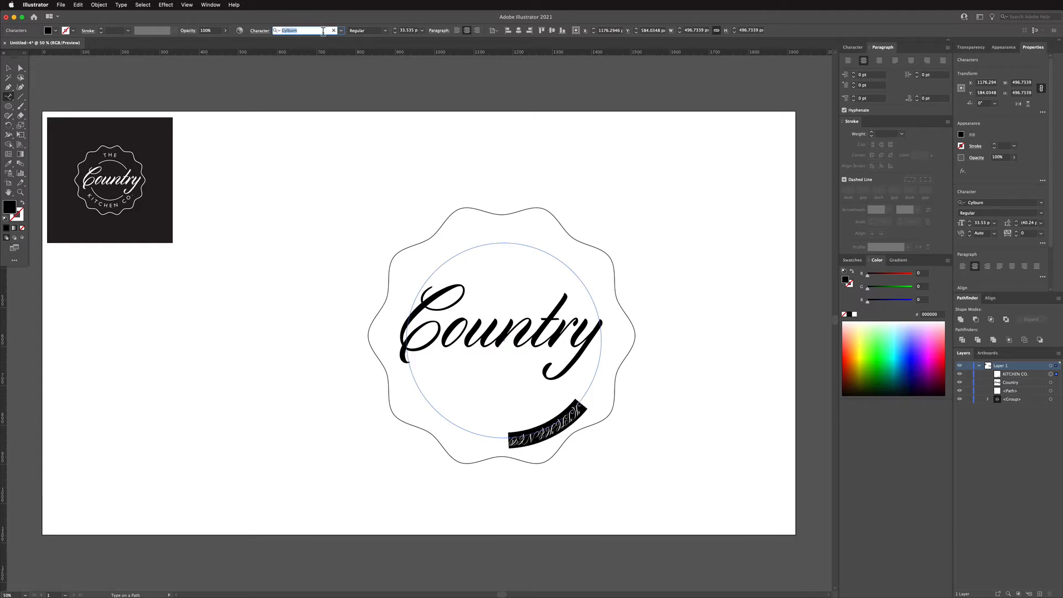
{"action": "type", "text": "GILL"}
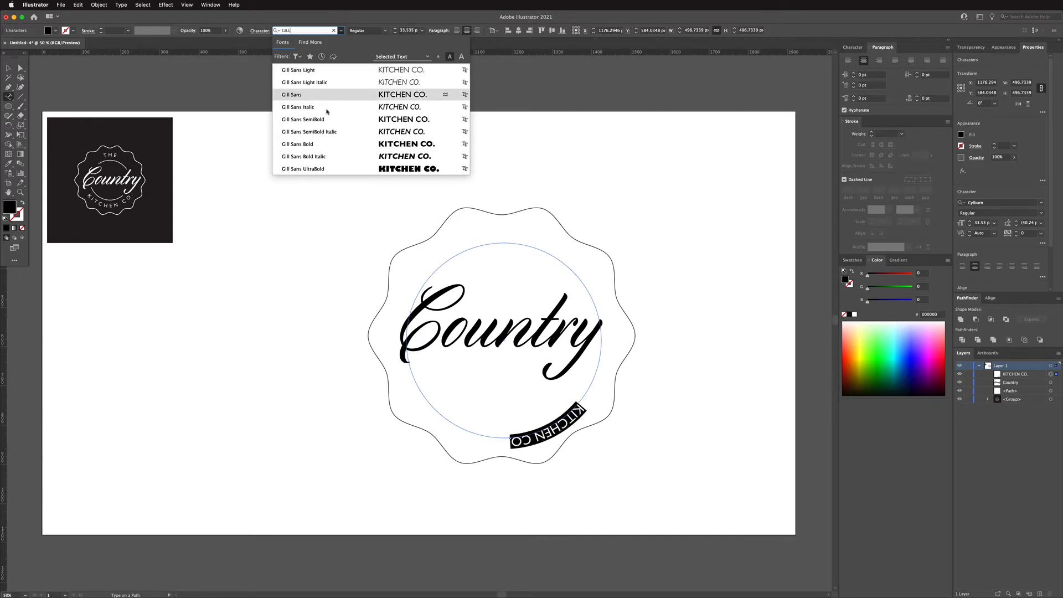
{"action": "left_click", "coordinate": [306, 94]}
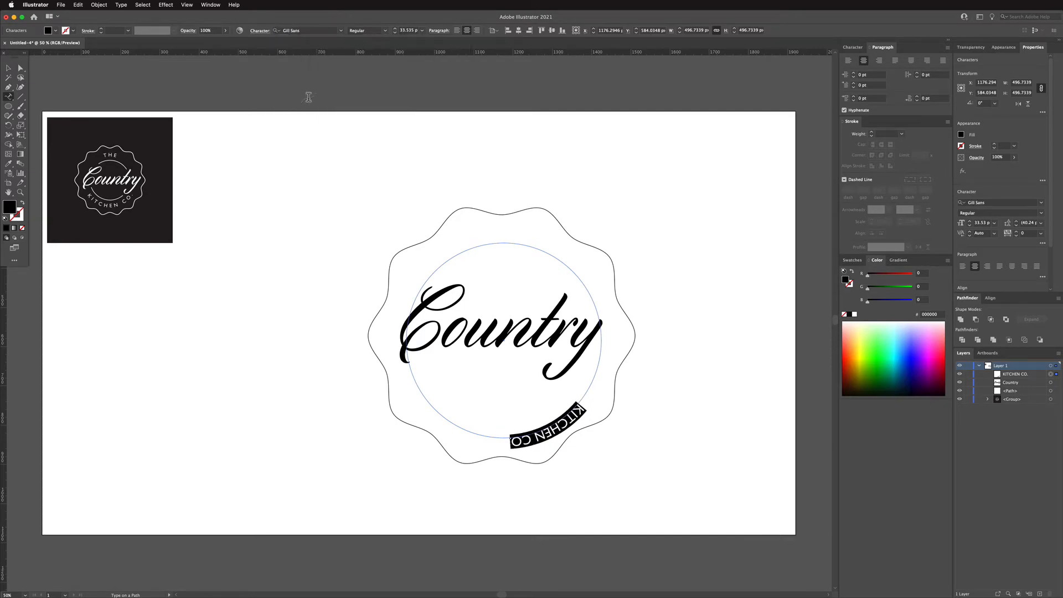
{"action": "left_click", "coordinate": [10, 70]}
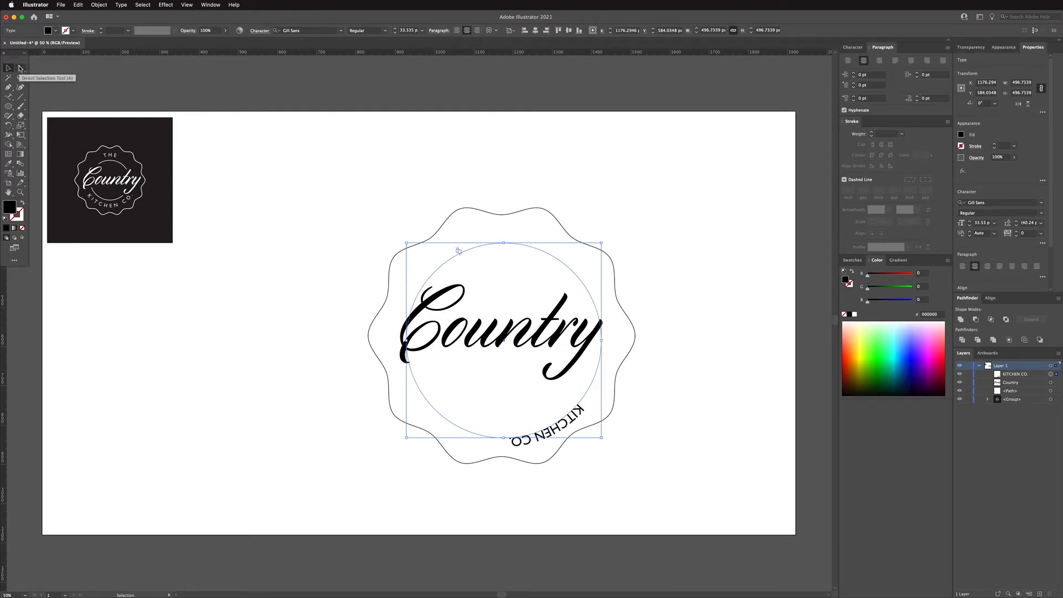
Adjust the path text's start and end brackets so "KITCHEN CO." is centered at the bottom of the circle
{"action": "left_click", "coordinate": [21, 68]}
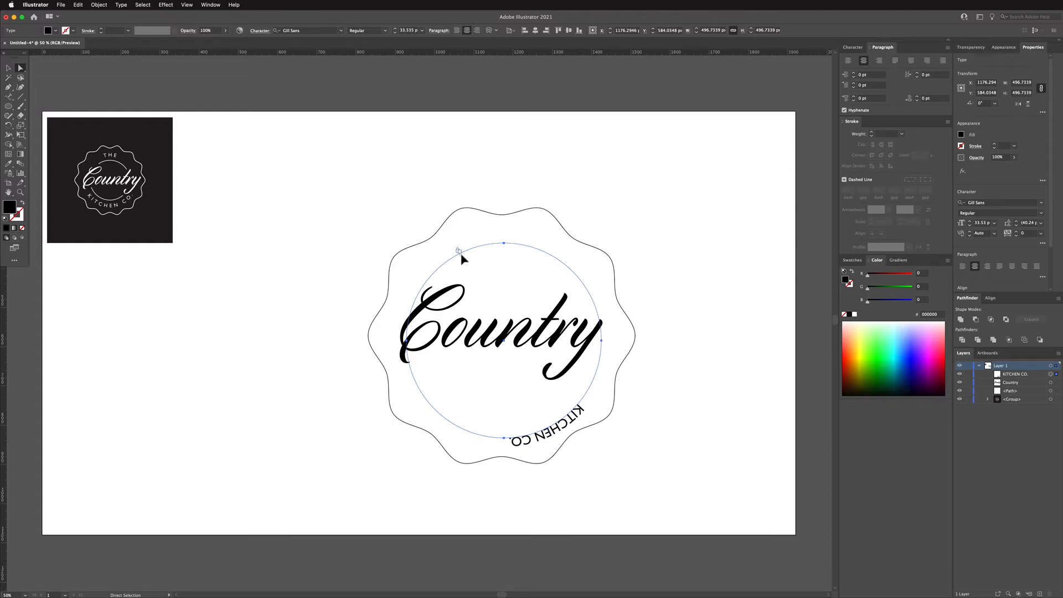
{"action": "left_click_drag", "start_coordinate": [461, 254], "coordinate": [605, 339]}
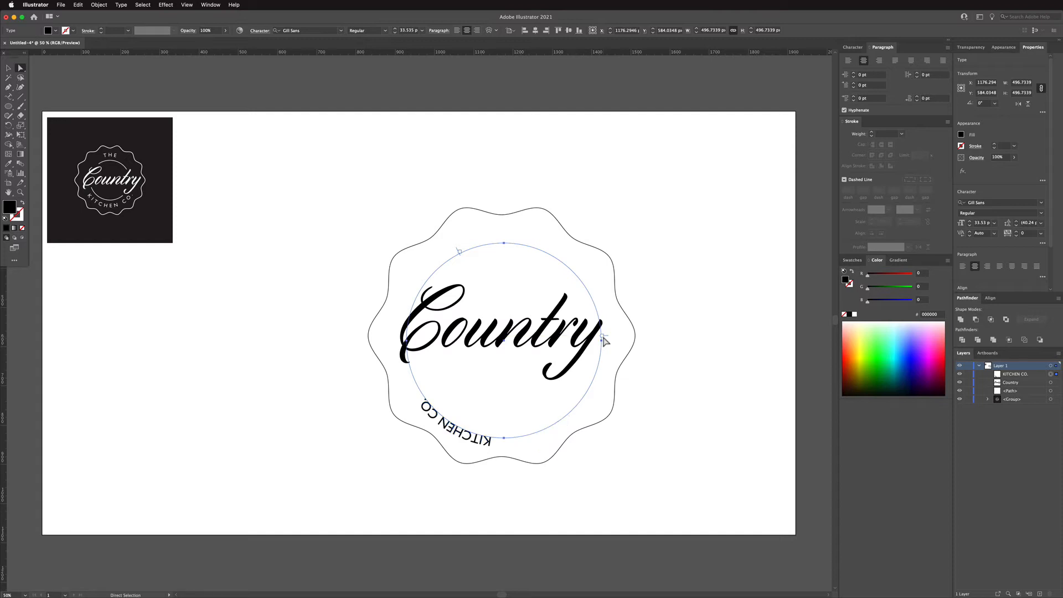
{"action": "key", "text": "v"}
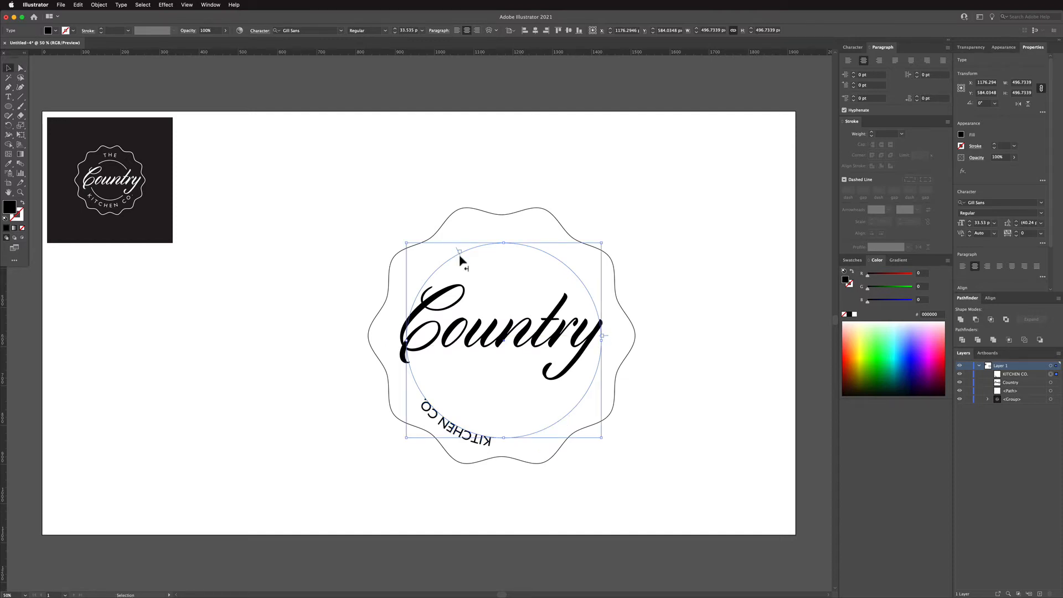
{"action": "left_click_drag", "start_coordinate": [459, 254], "coordinate": [409, 342]}
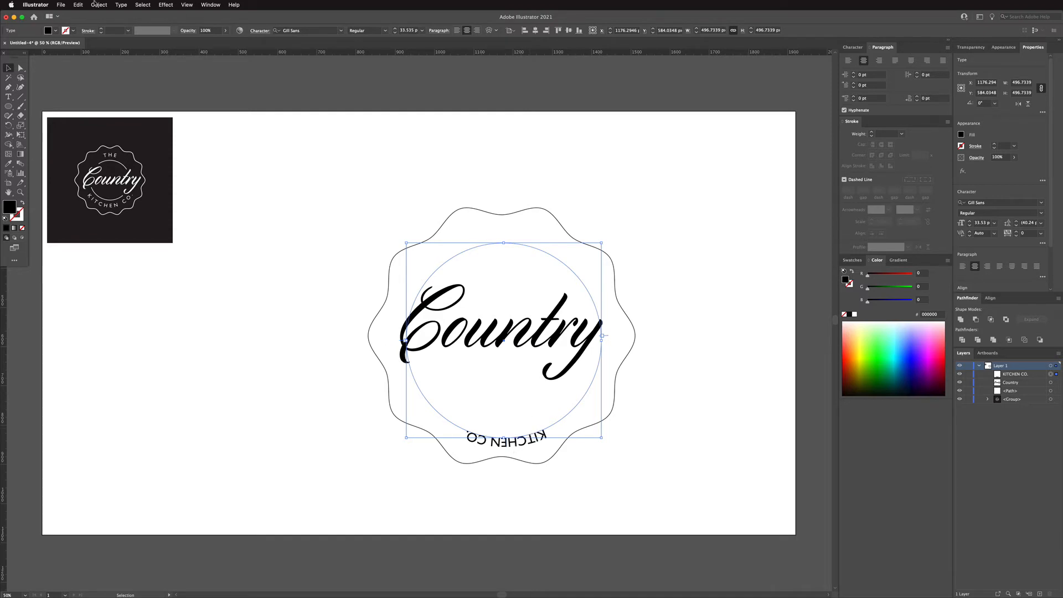
Flip the "KITCHEN CO." text to the inside of the circle and set its path alignment to Center
{"action": "left_click", "coordinate": [120, 5]}
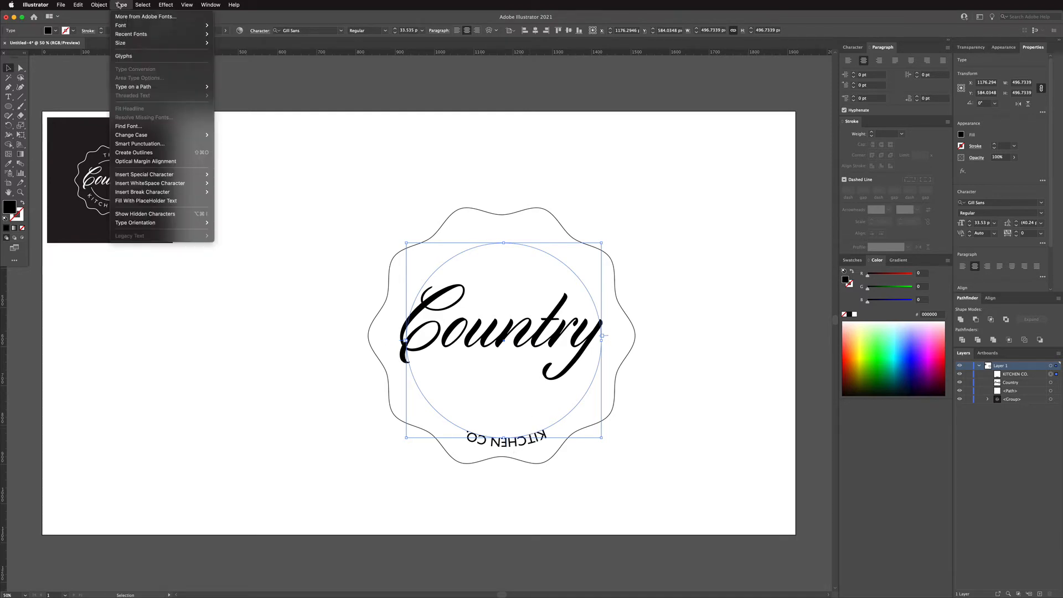
{"action": "mouse_move", "coordinate": [131, 87]}
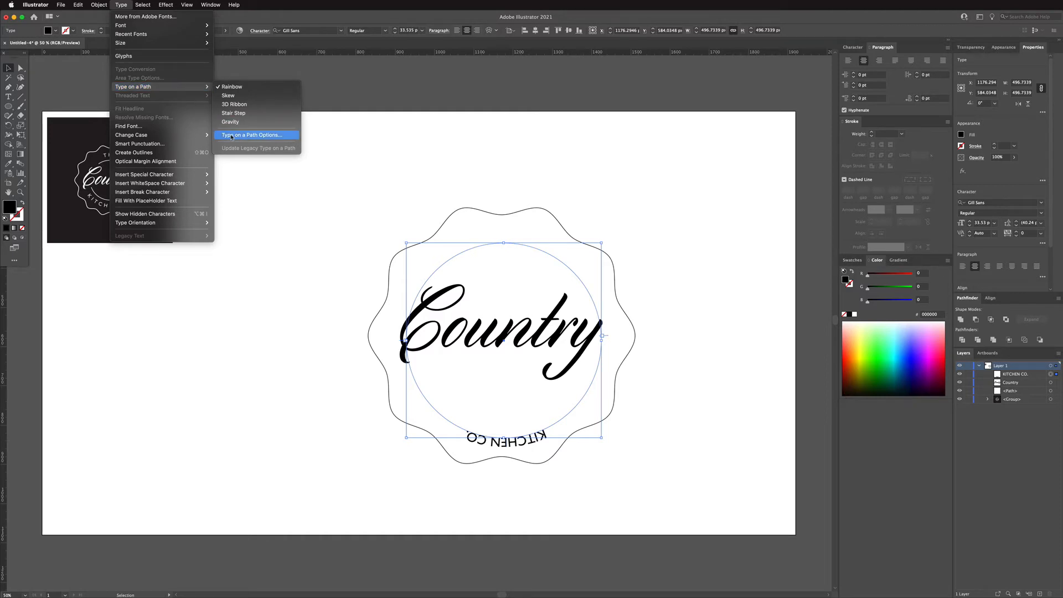
{"action": "left_click", "coordinate": [124, 4]}
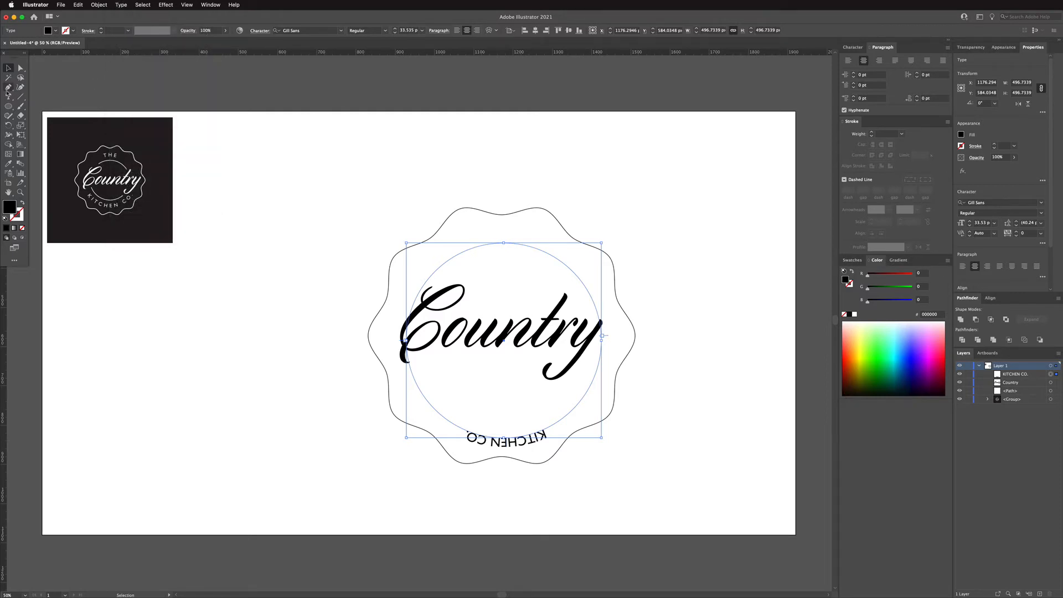
{"action": "left_click_drag", "start_coordinate": [8, 94], "coordinate": [38, 116]}
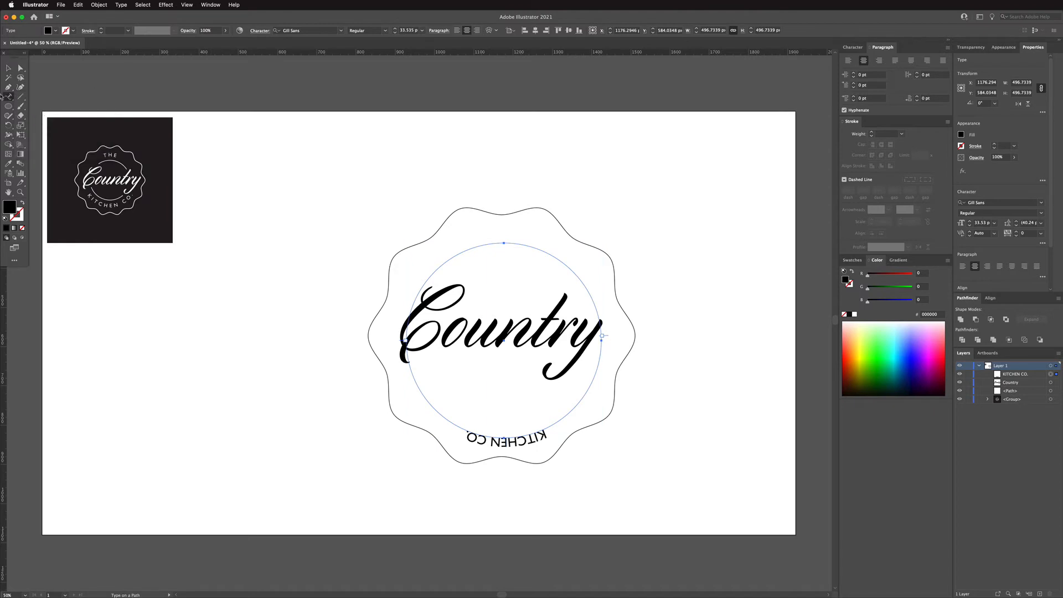
{"action": "double_click", "coordinate": [9, 97]}
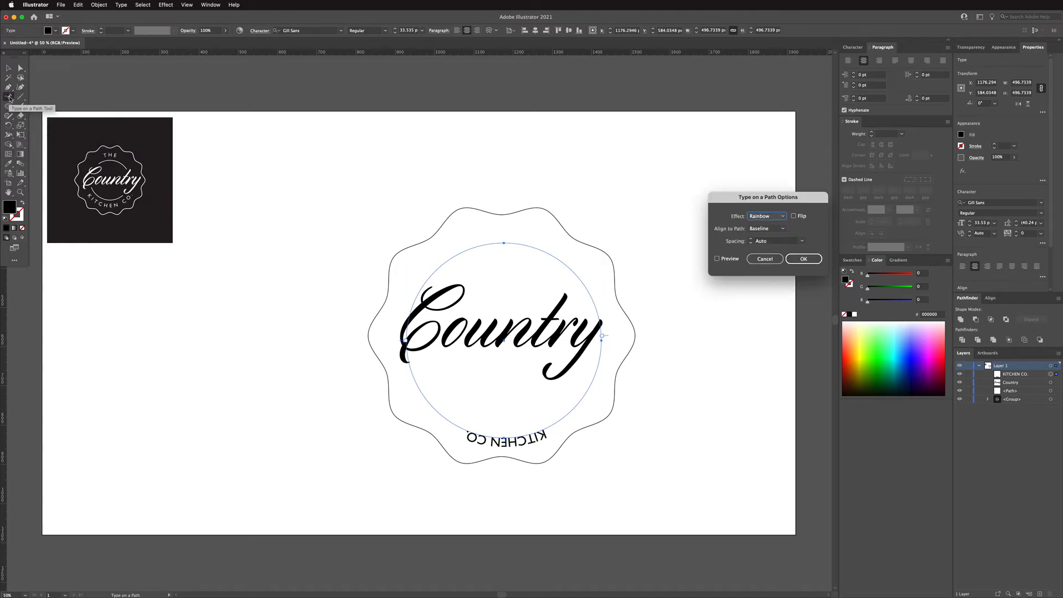
{"action": "left_click_drag", "start_coordinate": [806, 200], "coordinate": [715, 169]}
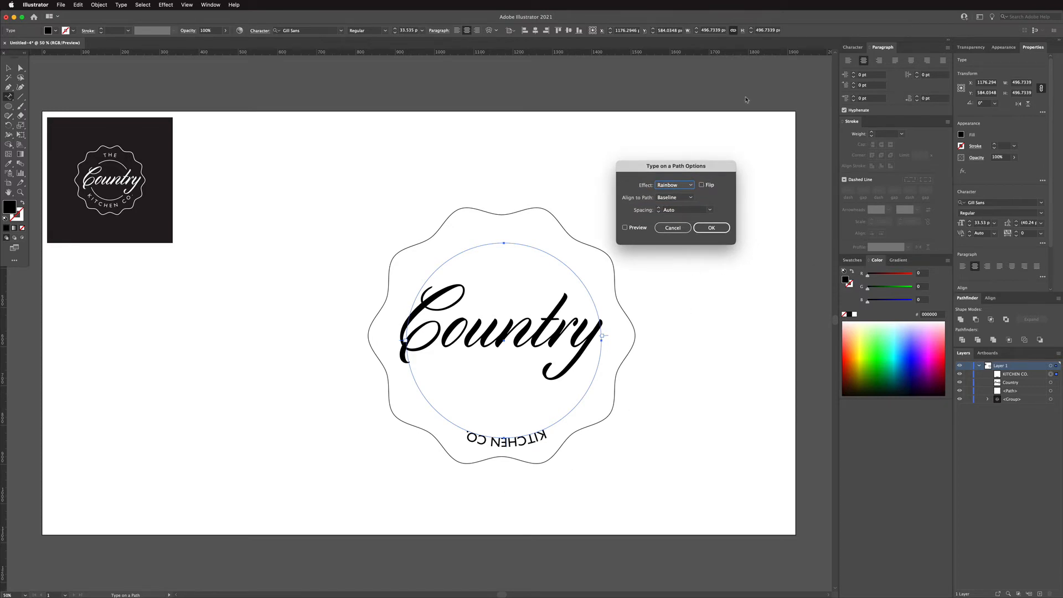
{"action": "left_click", "coordinate": [702, 185]}
{"action": "left_click", "coordinate": [625, 228]}
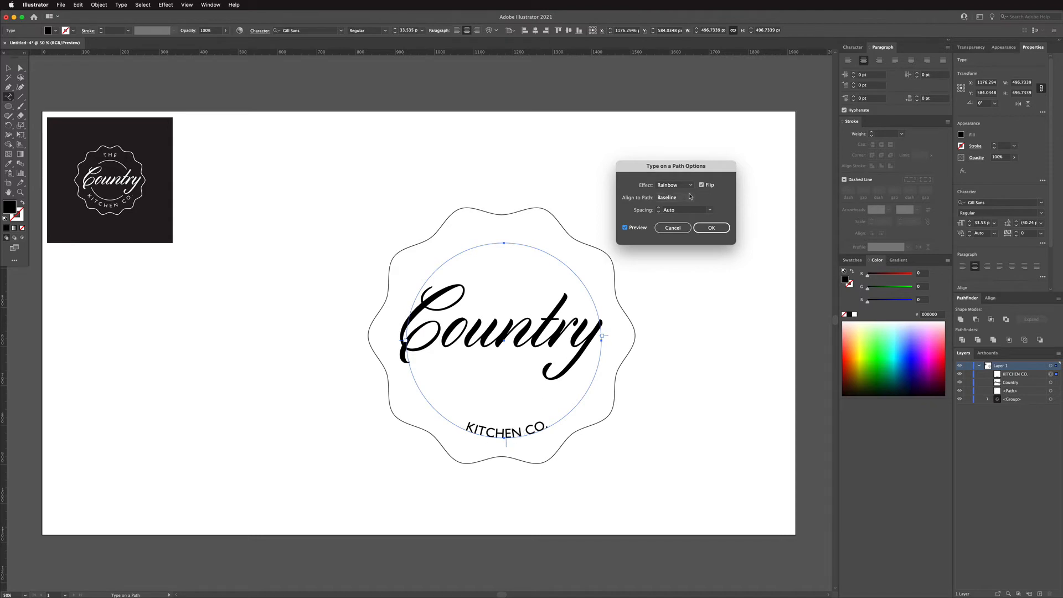
{"action": "left_click", "coordinate": [691, 198]}
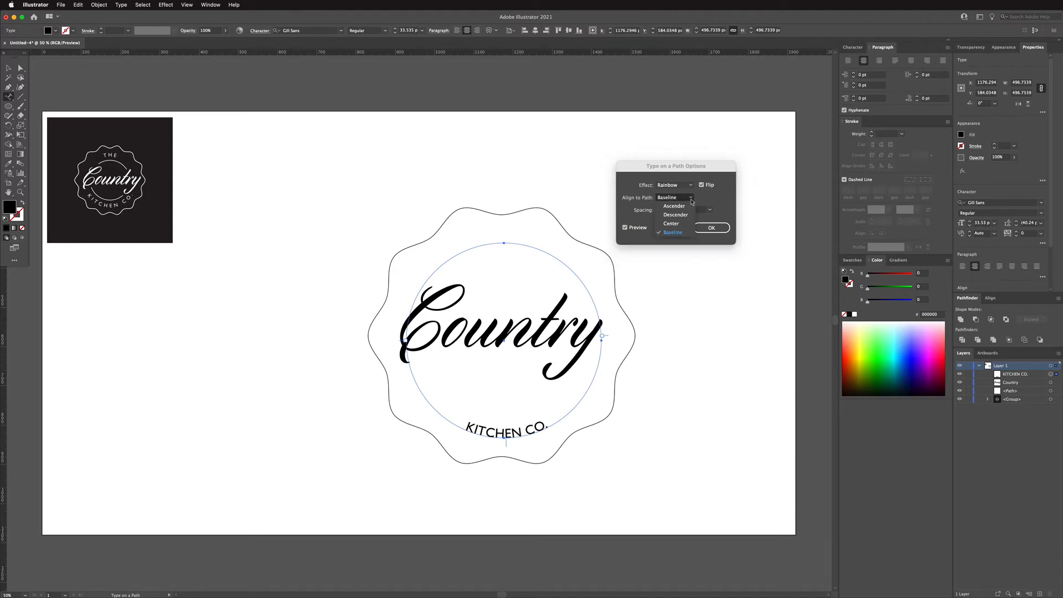
{"action": "left_click", "coordinate": [685, 227]}
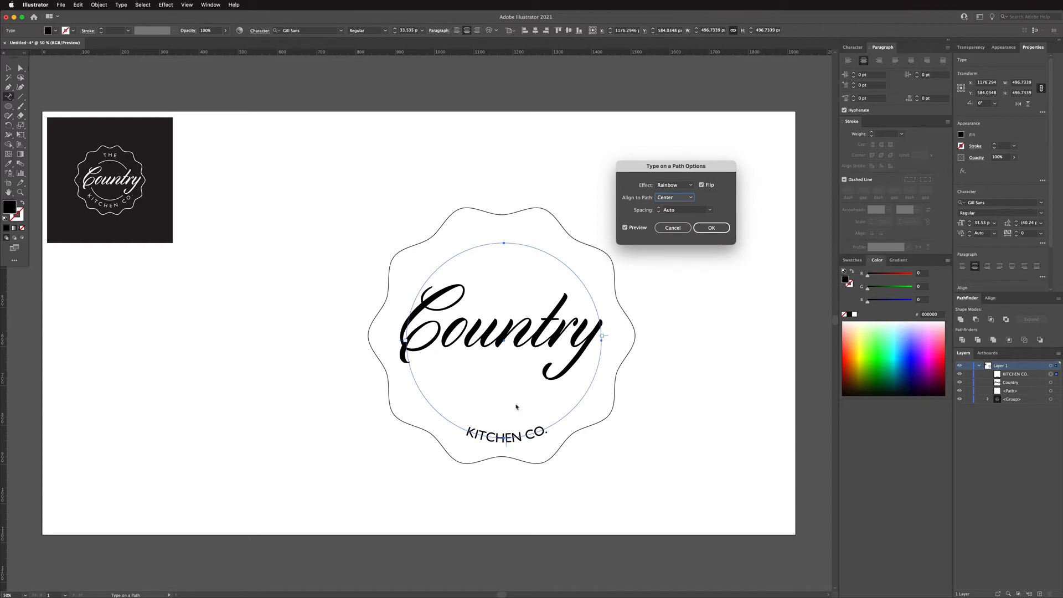
{"action": "left_click", "coordinate": [711, 228]}
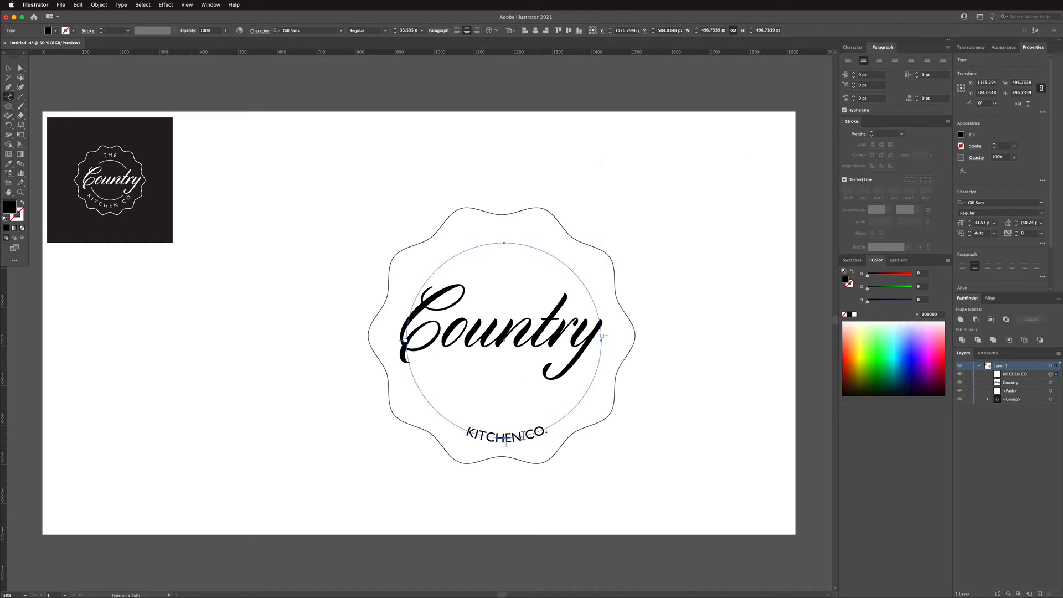
Select the whole "KITCHEN CO." text and increase its font size to 50 pt
{"action": "triple_click", "coordinate": [532, 432]}
{"action": "left_click", "coordinate": [985, 222]}
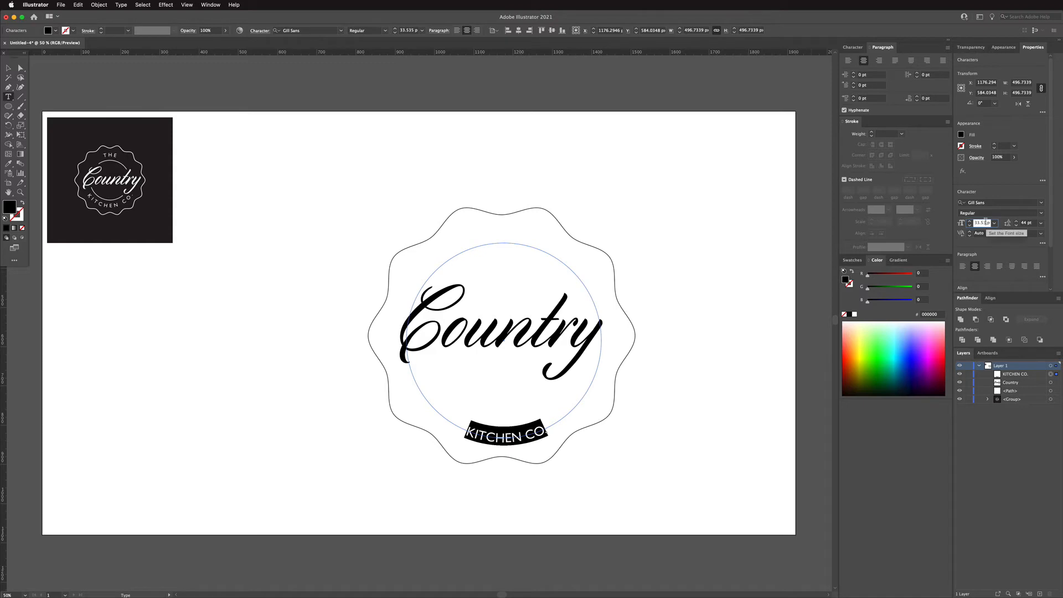
{"action": "key", "text": "Up"}
{"action": "key", "text": "Up"}
{"action": "key", "text": "Up"}
{"action": "key", "text": "Up"}
{"action": "key", "text": "Up"}
{"action": "key", "text": "Up"}
{"action": "key", "text": "Up"}
{"action": "key", "text": "Up"}
{"action": "key", "text": "Up"}
{"action": "key", "text": "Up"}
{"action": "key", "text": "Up"}
{"action": "key", "text": "Up"}
{"action": "key", "text": "Up"}
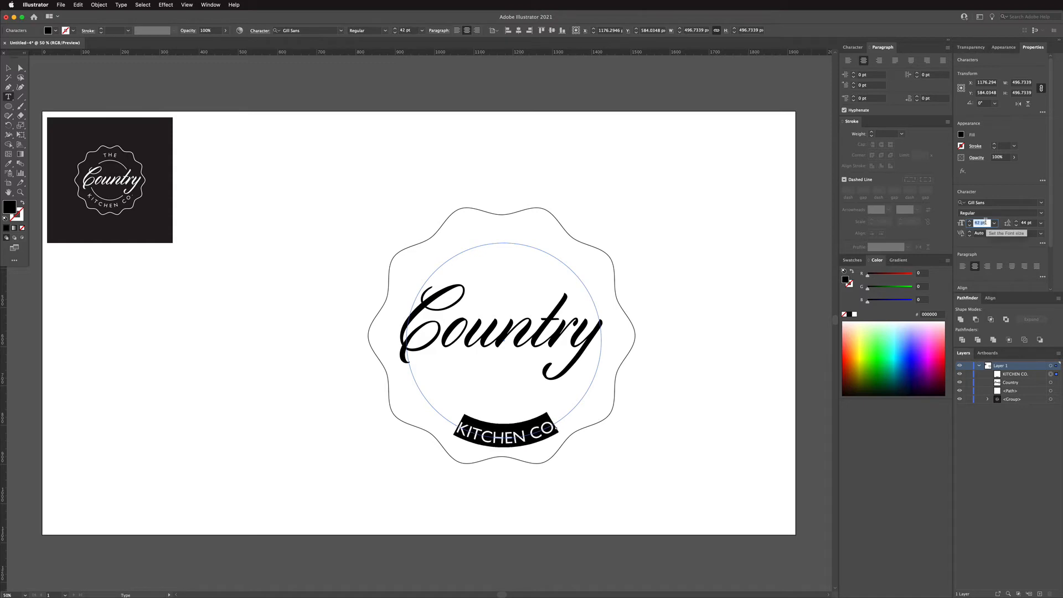
{"action": "key", "text": "Up"}
{"action": "key", "text": "Up"}
{"action": "key", "text": "Up"}
{"action": "key", "text": "Up"}
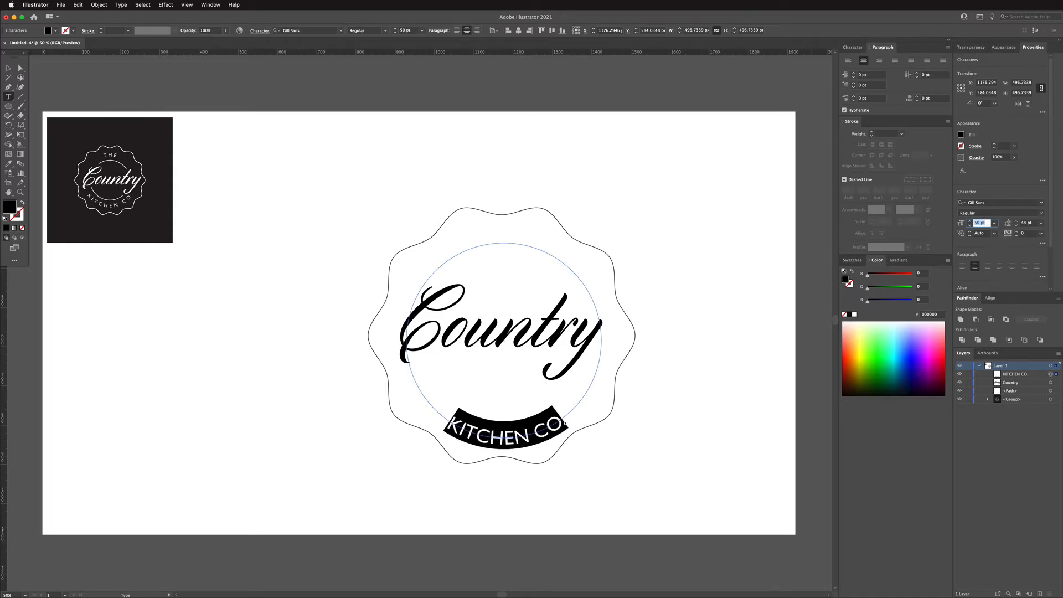
Increase the tracking of the "KITCHEN CO." text to 185
{"action": "left_click", "coordinate": [1031, 234]}
{"action": "key", "text": "Up"}
{"action": "key", "text": "Up"}
{"action": "key", "text": "Up"}
{"action": "key", "text": "Up"}
{"action": "key", "text": "Up"}
{"action": "key", "text": "Up"}
{"action": "key", "text": "Up"}
{"action": "key", "text": "Up"}
{"action": "key", "text": "Up"}
{"action": "key", "text": "Up"}
{"action": "key", "text": "Up"}
{"action": "key", "text": "Up"}
{"action": "key", "text": "Up"}
{"action": "key", "text": "Up"}
{"action": "key", "text": "Up"}
{"action": "key", "text": "Up"}
{"action": "key", "text": "Up"}
{"action": "key", "text": "Up"}
{"action": "key", "text": "Up"}
{"action": "key", "text": "Up"}
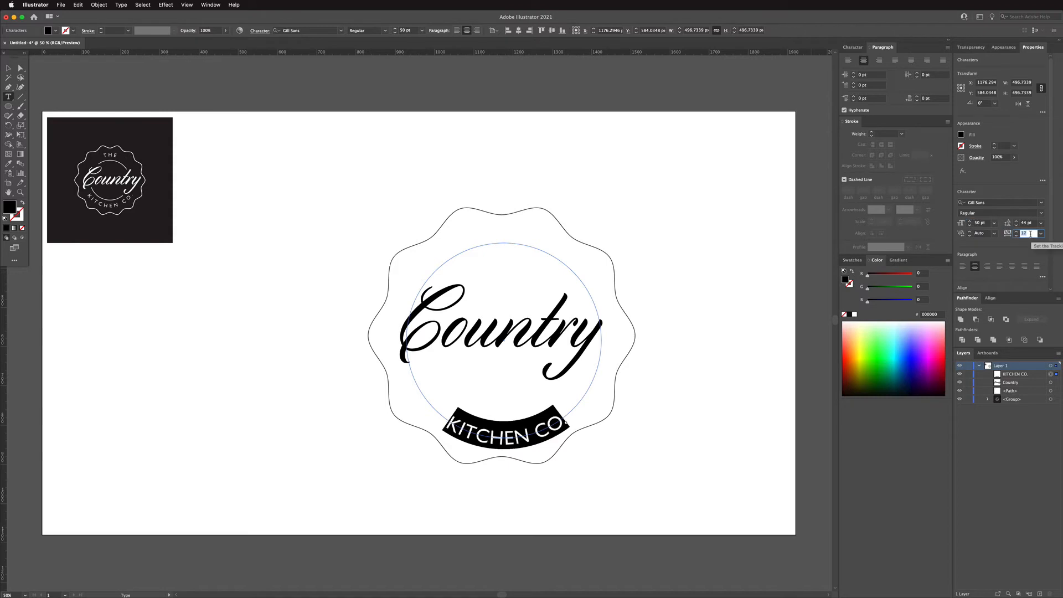
{"action": "key", "text": "Up"}
{"action": "key", "text": "Up"}
{"action": "key", "text": "Up"}
{"action": "key", "text": "Up"}
{"action": "key", "text": "Up"}
{"action": "key", "text": "Up"}
{"action": "key", "text": "Up"}
{"action": "key", "text": "Up"}
{"action": "key", "text": "Up"}
{"action": "key", "text": "Up"}
{"action": "key", "text": "Up"}
{"action": "key", "text": "Up"}
{"action": "key", "text": "Up"}
{"action": "key", "text": "Up"}
{"action": "key", "text": "Up"}
{"action": "key", "text": "Up"}
{"action": "key", "text": "Up"}
{"action": "key", "text": "Up"}
{"action": "key", "text": "Up"}
{"action": "key", "text": "Up"}
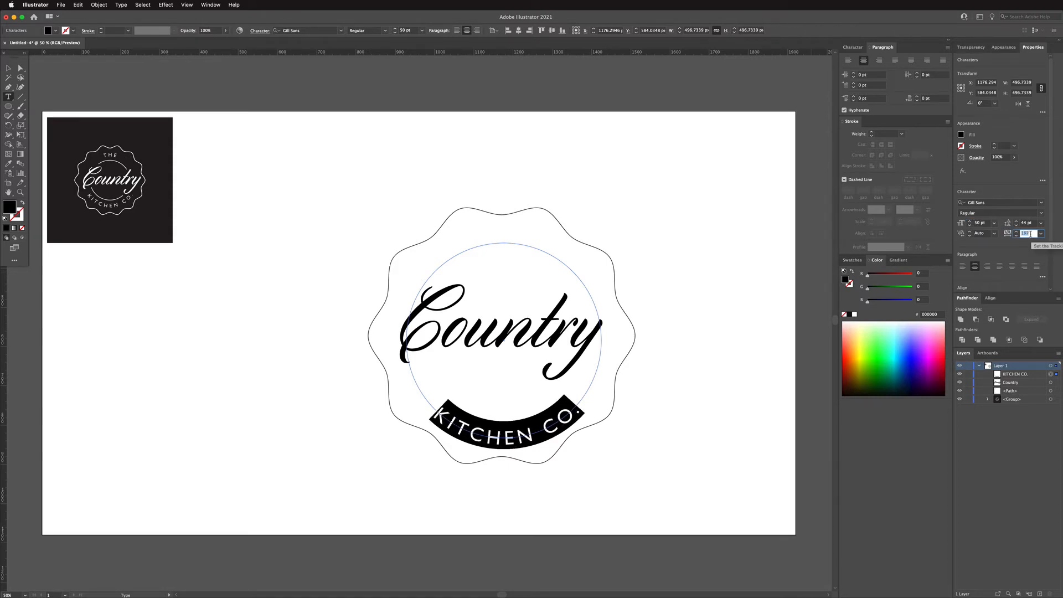
{"action": "key", "text": "Up"}
{"action": "key", "text": "Up"}
{"action": "key", "text": "Up"}
{"action": "key", "text": "Up"}
{"action": "key", "text": "Up"}
{"action": "key", "text": "Up"}
{"action": "key", "text": "Up"}
{"action": "key", "text": "Up"}
{"action": "key", "text": "Up"}
{"action": "key", "text": "Up"}
{"action": "key", "text": "Up"}
{"action": "key", "text": "Up"}
{"action": "key", "text": "Up"}
{"action": "key", "text": "Up"}
{"action": "key", "text": "Up"}
{"action": "key", "text": "Up"}
{"action": "key", "text": "Up"}
{"action": "key", "text": "Up"}
{"action": "key", "text": "Up"}
{"action": "key", "text": "Up"}
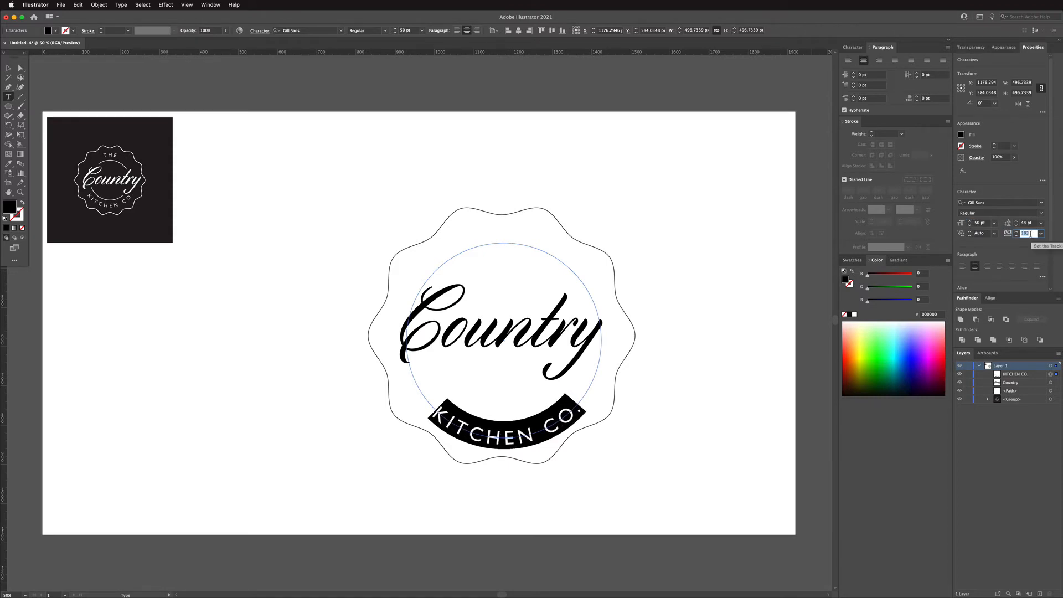
{"action": "key", "text": "Up"}
{"action": "key", "text": "Up"}
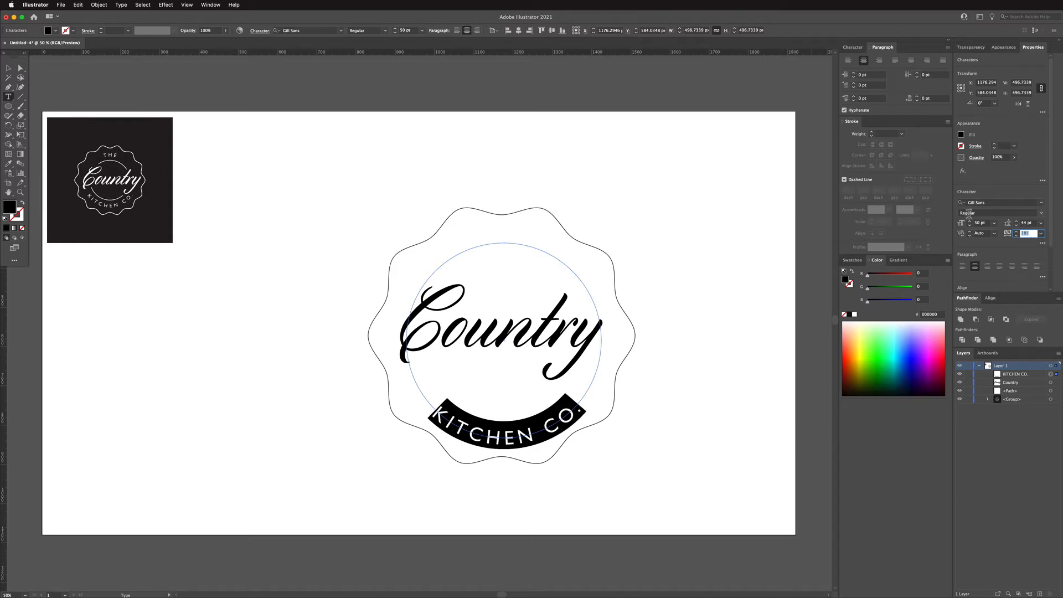
Reduce the font size of the "KITCHEN CO." text to 45 pt and deselect it
{"action": "left_click", "coordinate": [970, 224]}
{"action": "left_click", "coordinate": [969, 225]}
{"action": "left_click", "coordinate": [969, 225]}
{"action": "left_click", "coordinate": [970, 225]}
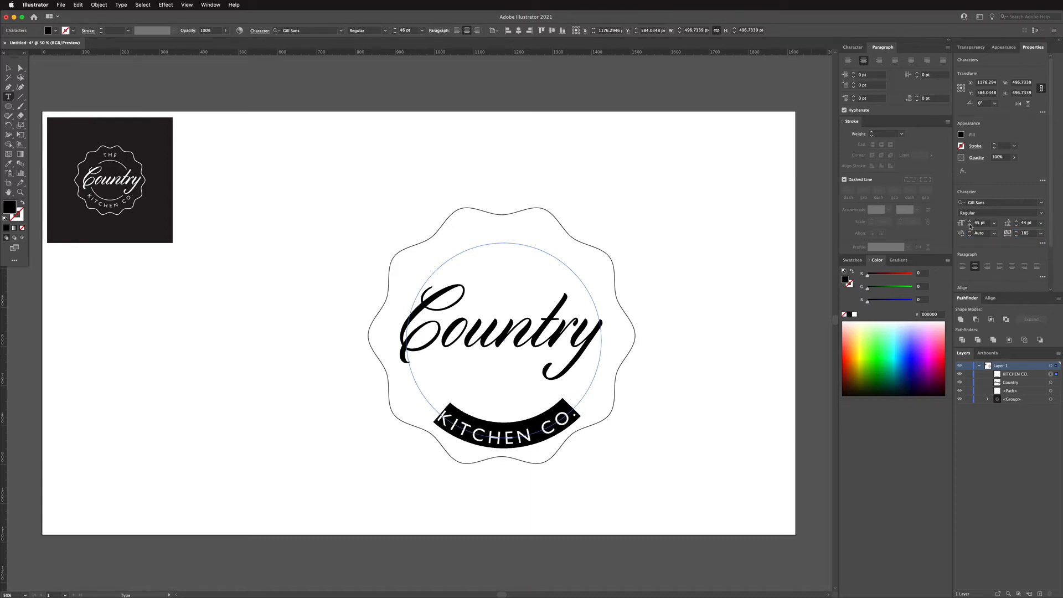
{"action": "key", "text": "Escape"}
{"action": "left_click", "coordinate": [301, 178]}
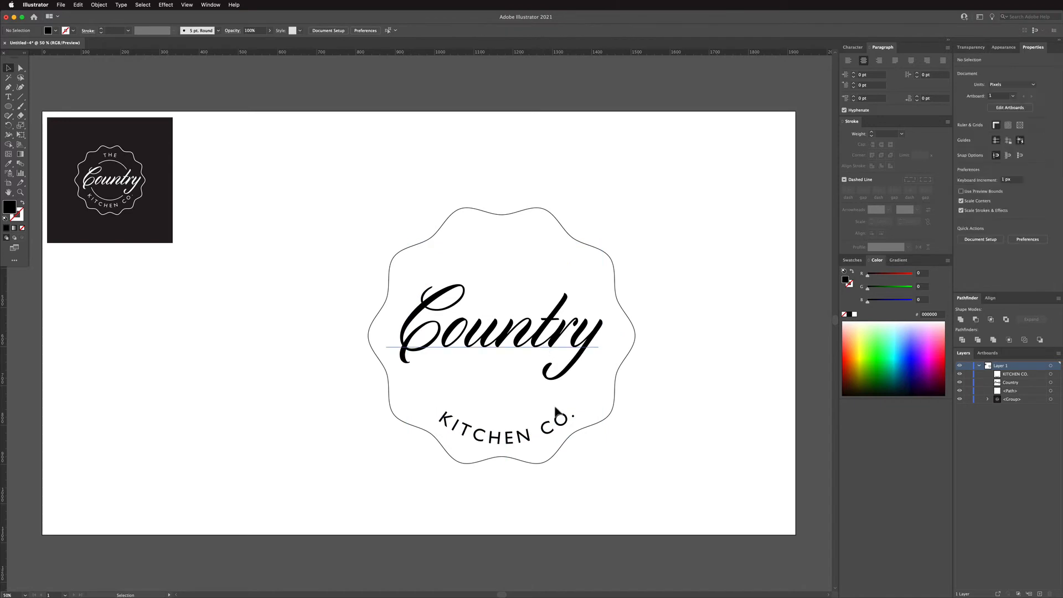
Duplicate the "KITCHEN CO." path text beside the badge and change the copy's wording to "THE"
{"action": "left_click", "coordinate": [557, 414]}
{"action": "left_click_drag", "start_coordinate": [539, 428], "coordinate": [356, 428]}
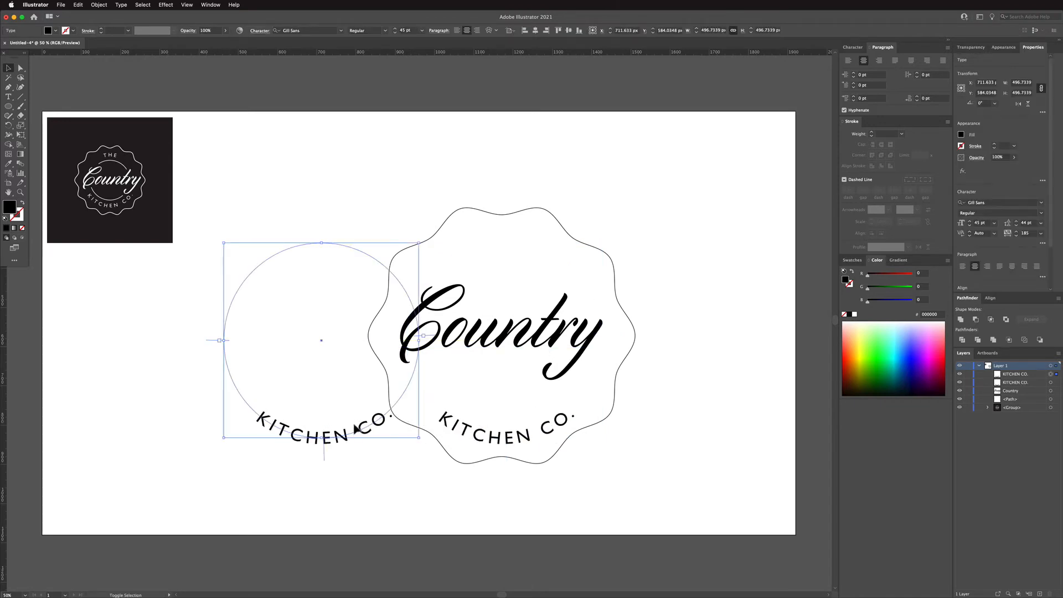
{"action": "double_click", "coordinate": [356, 428]}
{"action": "key", "text": "ctrl+a"}
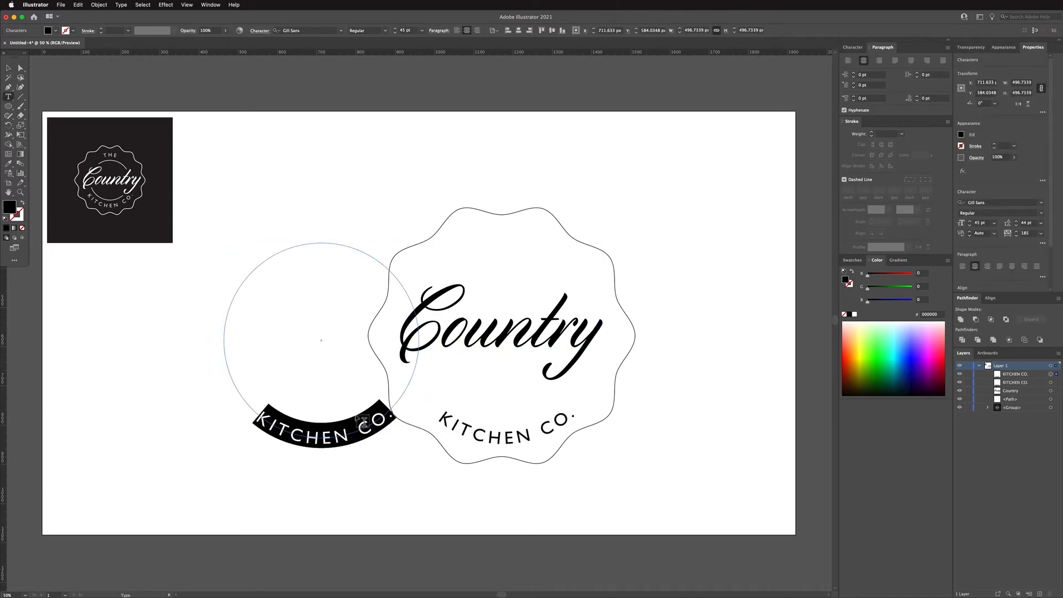
{"action": "type", "text": "THE"}
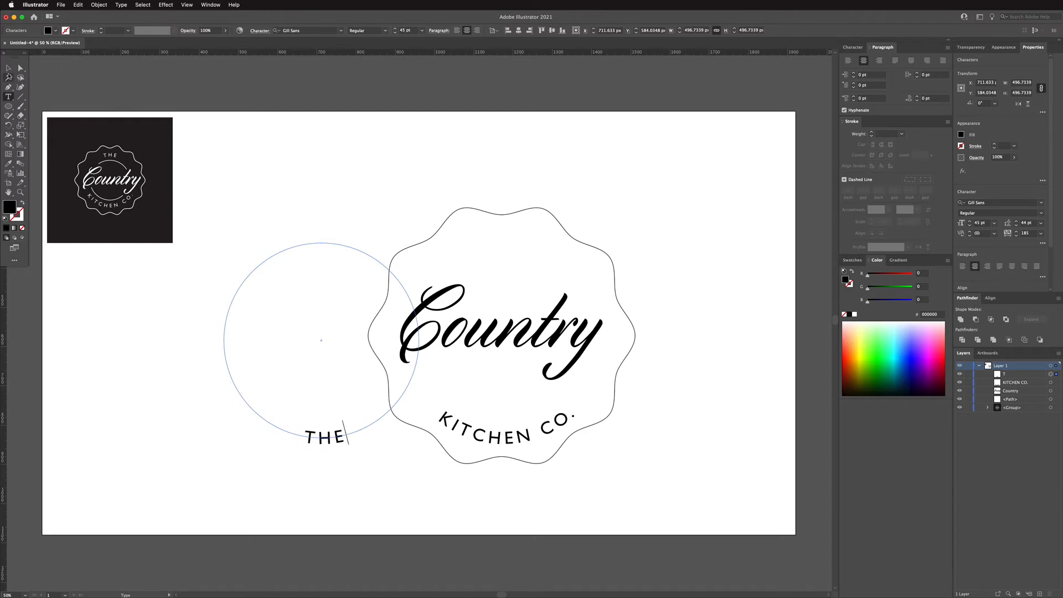
Turn off the flip on the "THE" path text and rotate it 180° so it reads upright atop its circle
{"action": "left_click", "coordinate": [12, 98]}
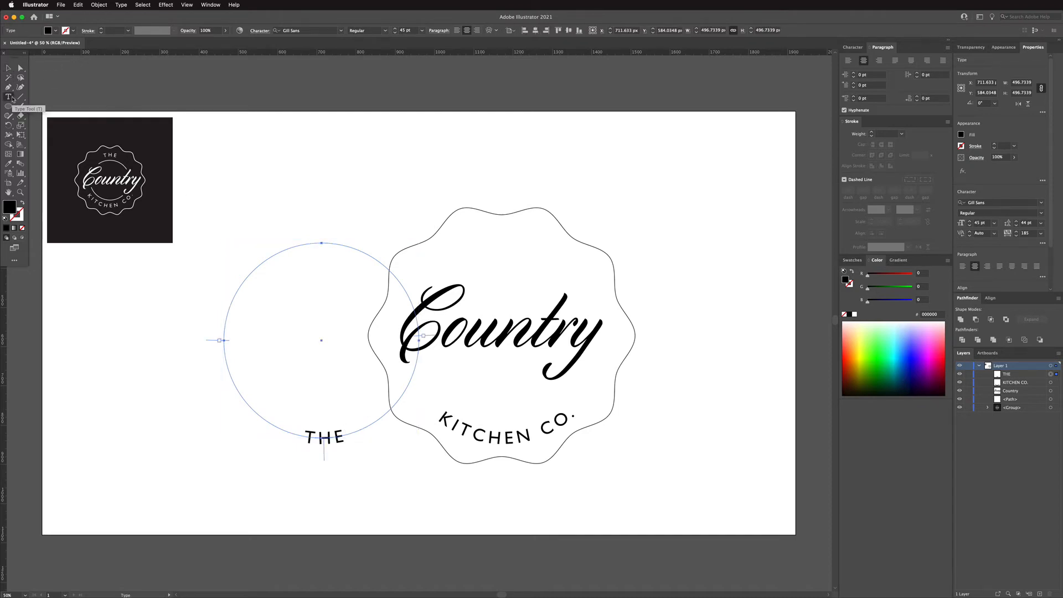
{"action": "left_click", "coordinate": [13, 98]}
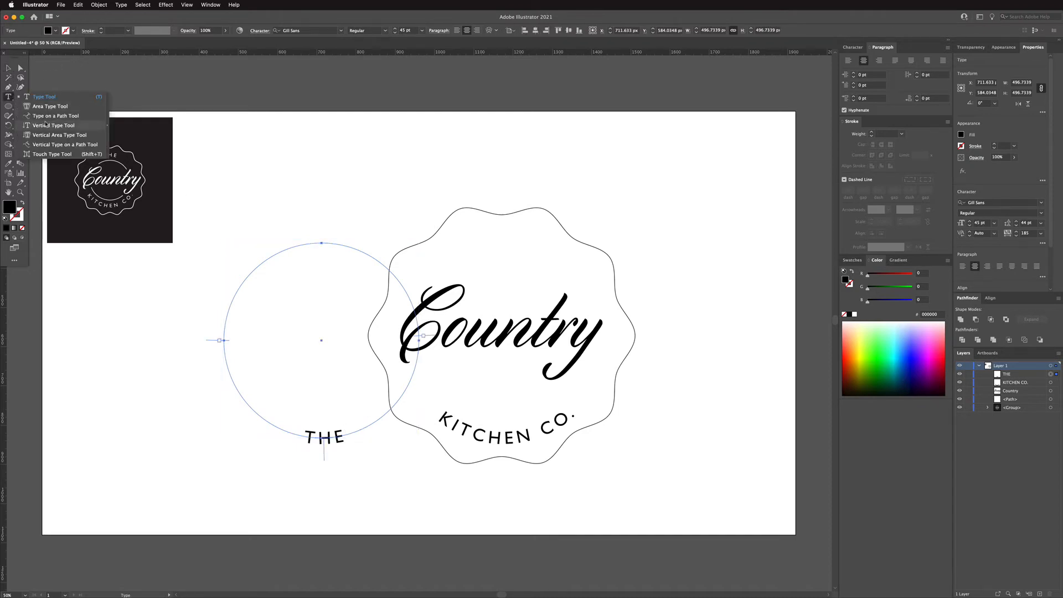
{"action": "left_click", "coordinate": [48, 117]}
{"action": "double_click", "coordinate": [9, 96]}
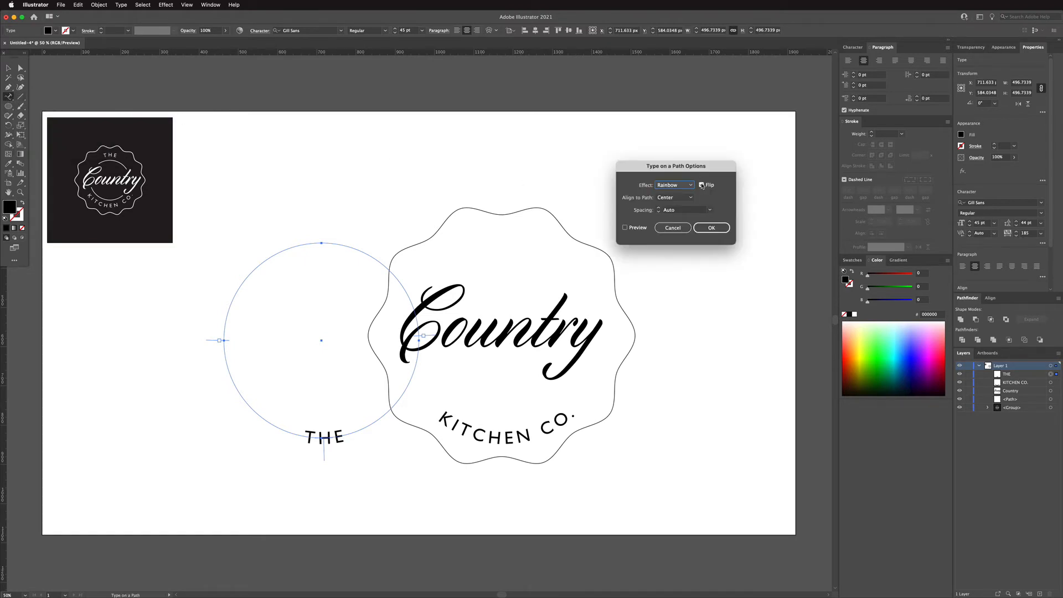
{"action": "left_click", "coordinate": [702, 185]}
{"action": "left_click", "coordinate": [626, 229]}
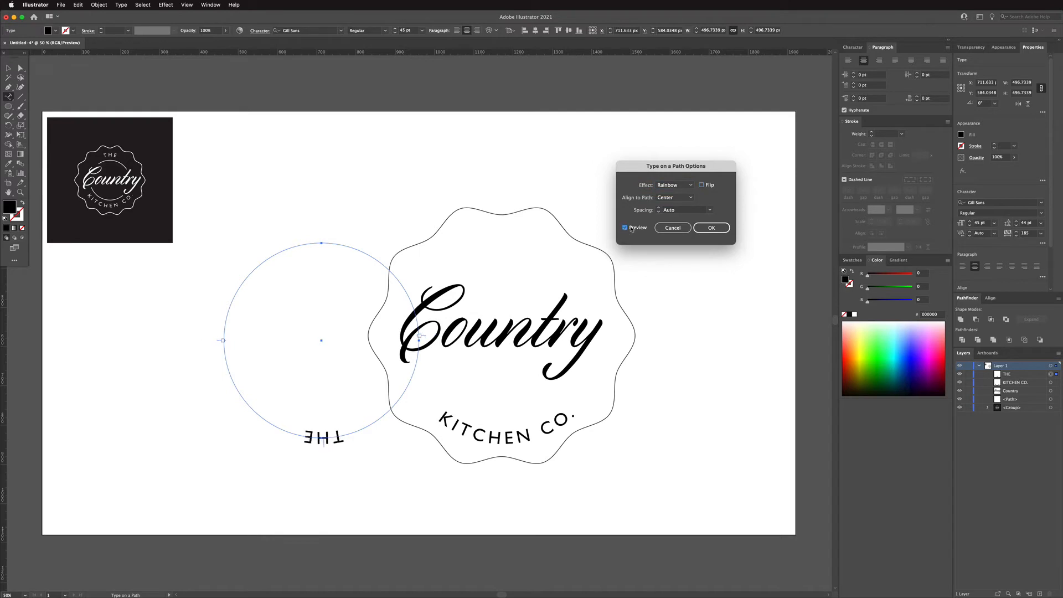
{"action": "left_click", "coordinate": [712, 227]}
{"action": "key", "text": "v"}
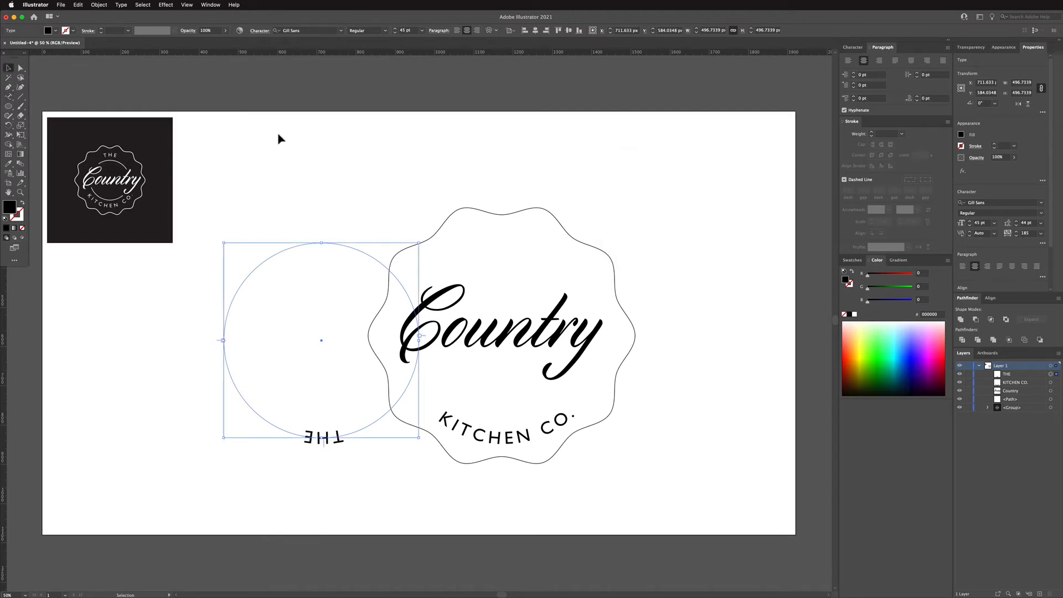
{"action": "left_click_drag", "start_coordinate": [423, 241], "coordinate": [260, 416]}
Align the scalloped outline, "Country" and both path texts to a common horizontal and vertical center
{"action": "left_click_drag", "start_coordinate": [309, 202], "coordinate": [624, 437]}
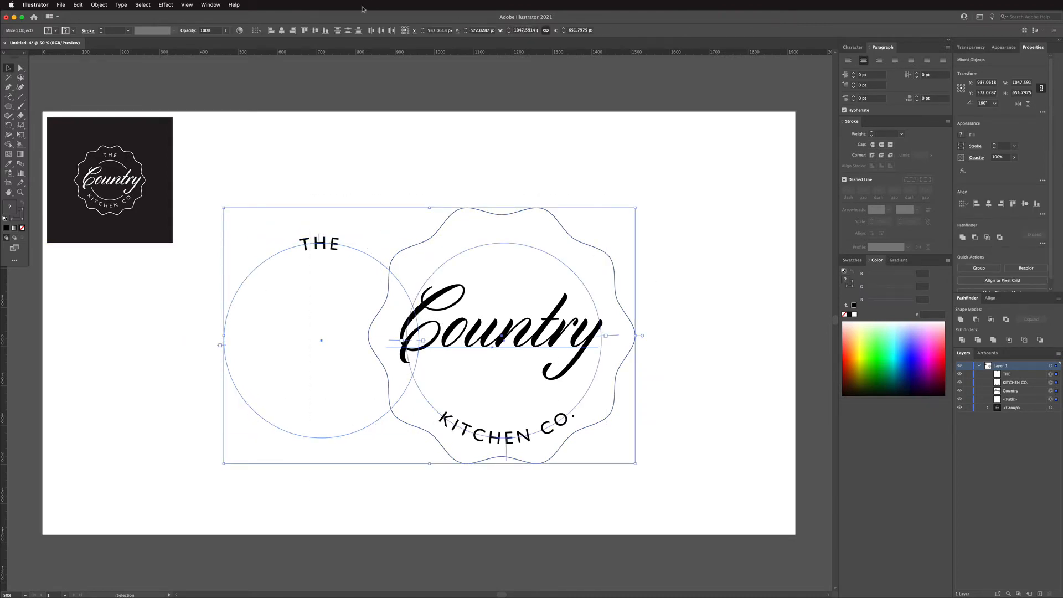
{"action": "left_click", "coordinate": [282, 30]}
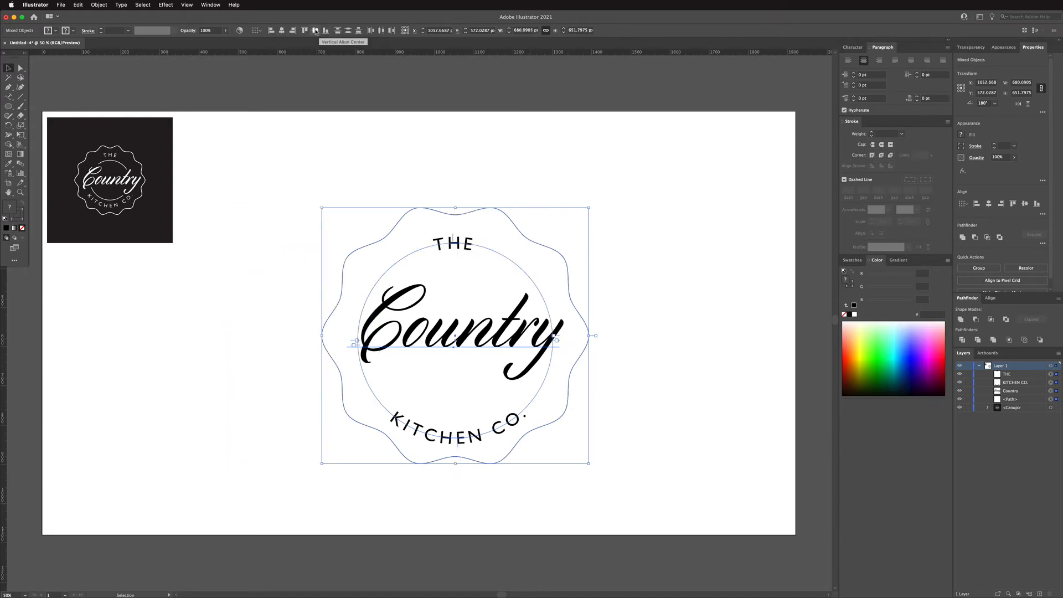
{"action": "left_click", "coordinate": [315, 30]}
{"action": "left_click", "coordinate": [704, 326]}
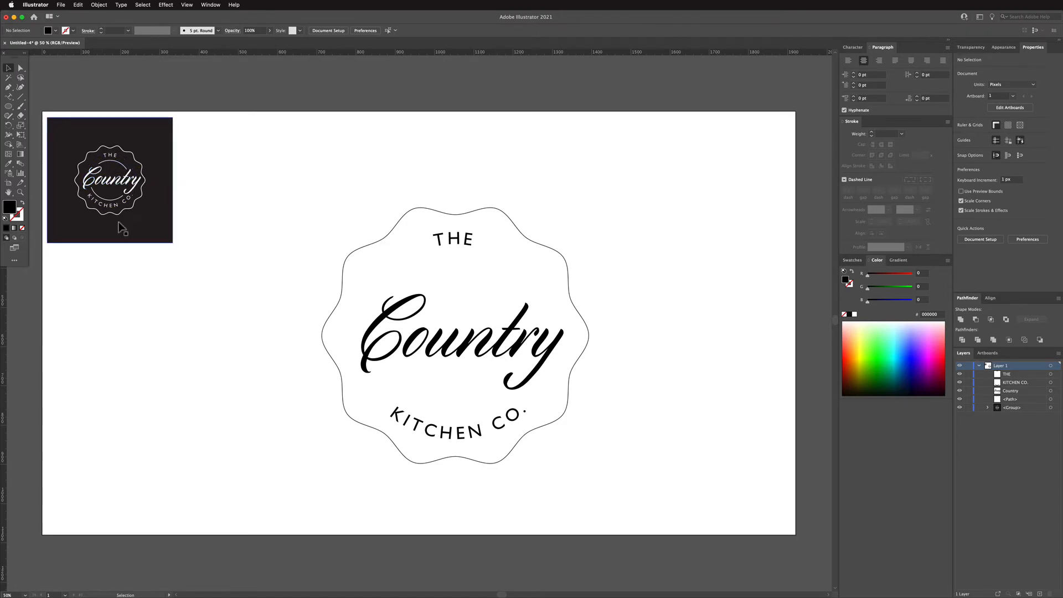
Draw a circle about 390 px wide over the lettering and align it with all badge elements to a common horizontal and vertical center
{"action": "key", "text": "l"}
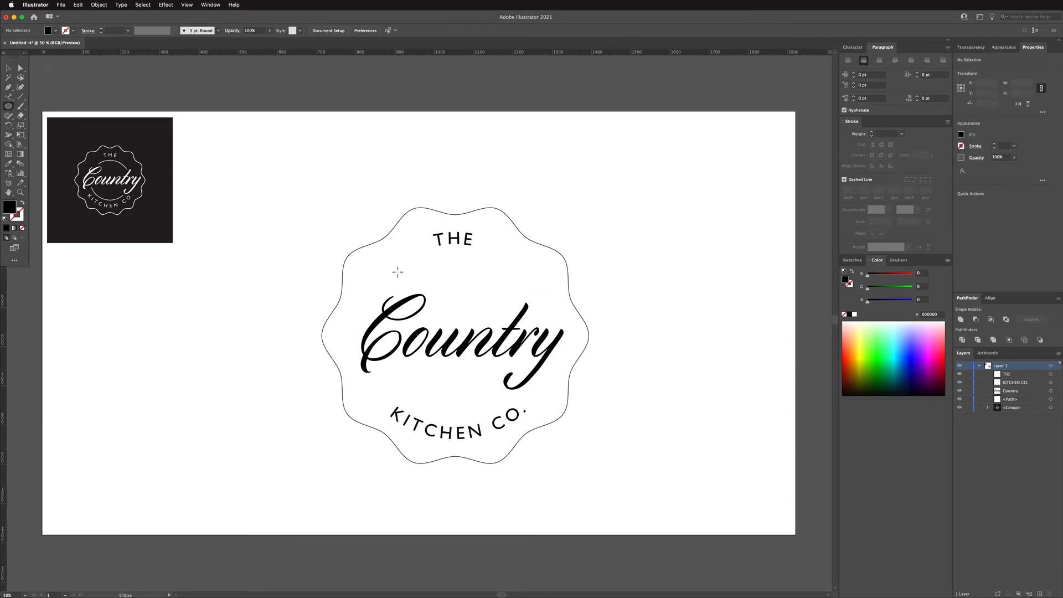
{"action": "left_click_drag", "start_coordinate": [398, 268], "coordinate": [556, 412]}
{"action": "key", "text": "v"}
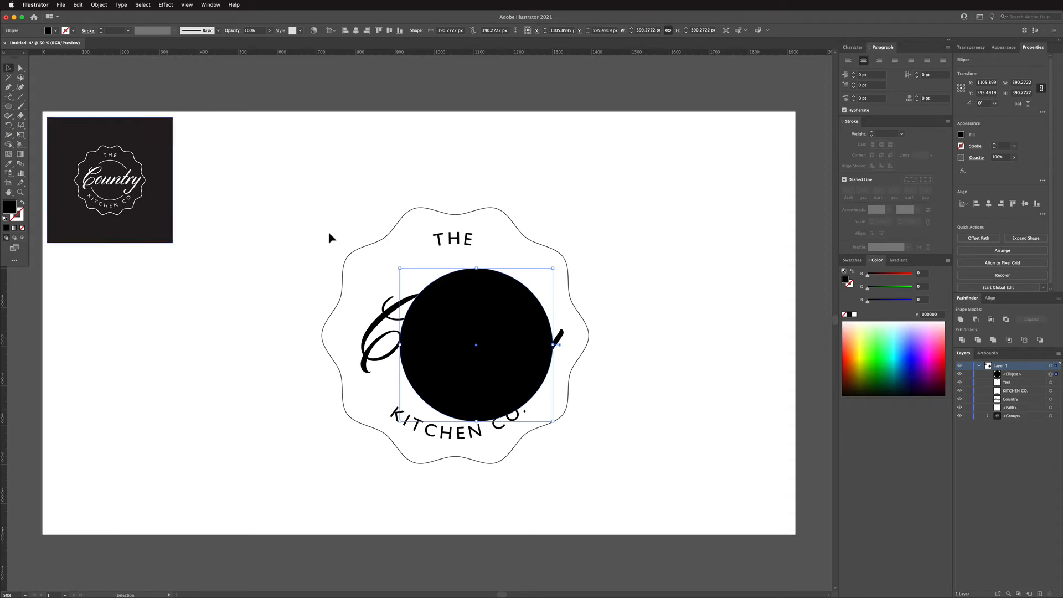
{"action": "left_click_drag", "start_coordinate": [280, 189], "coordinate": [546, 281]}
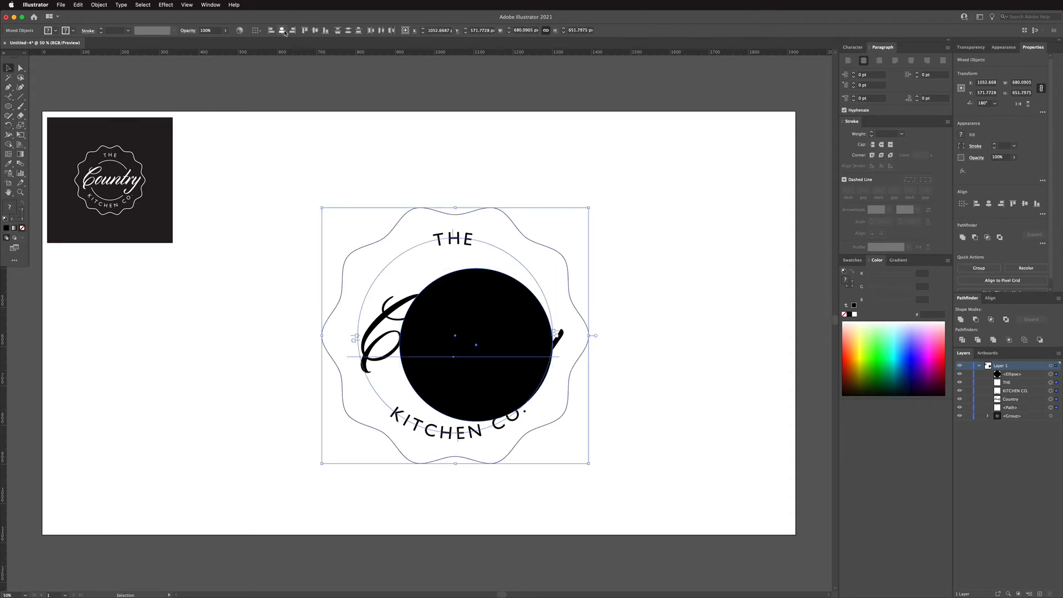
{"action": "left_click", "coordinate": [281, 31]}
{"action": "left_click", "coordinate": [315, 31]}
{"action": "left_click", "coordinate": [635, 244]}
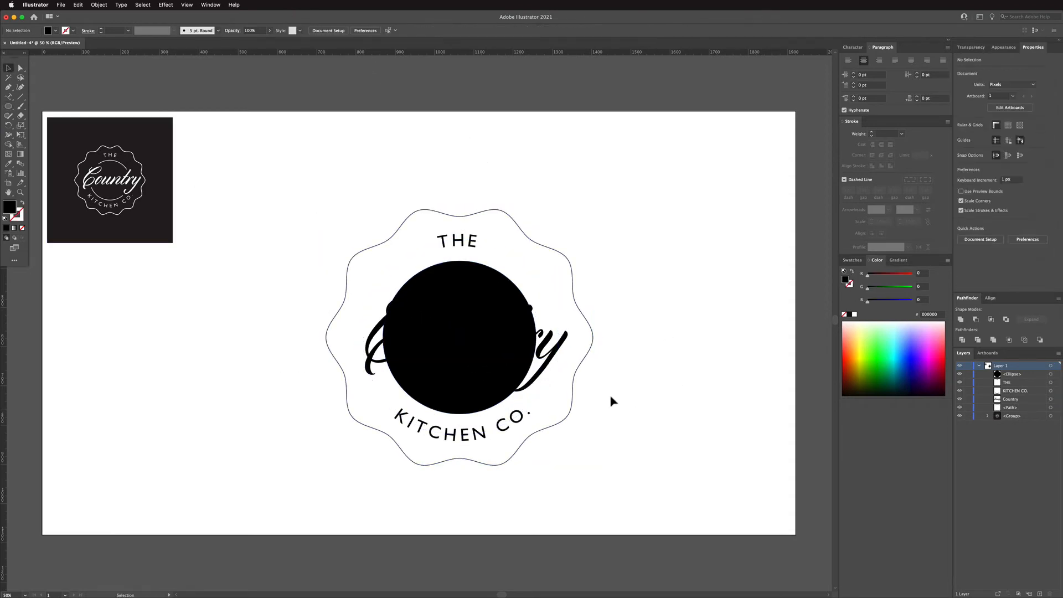
Swap the inner circle's fill and stroke so it has a black outline and no fill
{"action": "left_click", "coordinate": [508, 349]}
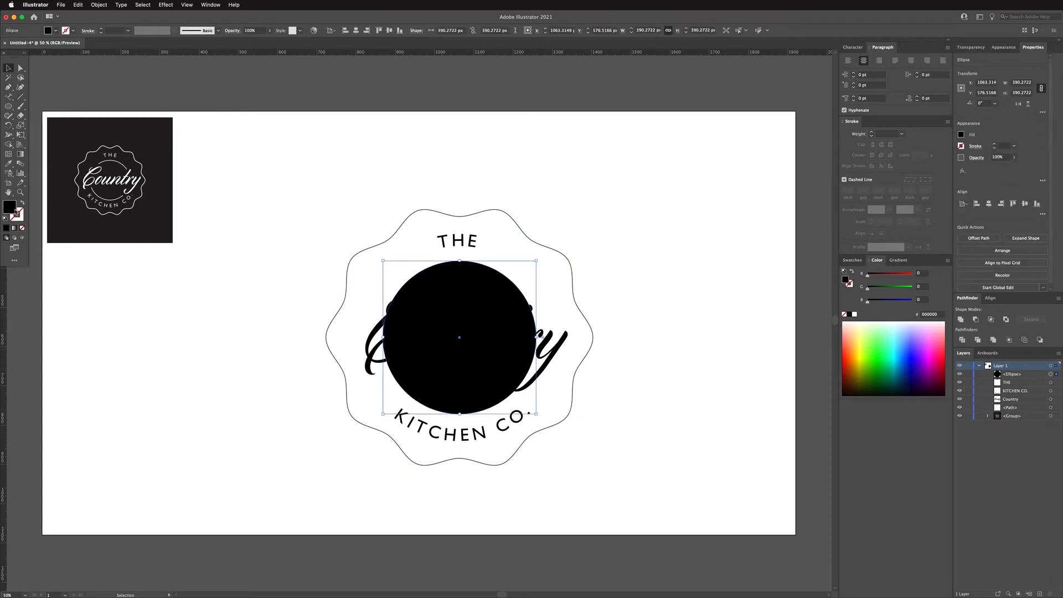
{"action": "left_click", "coordinate": [22, 203]}
{"action": "left_click", "coordinate": [657, 261]}
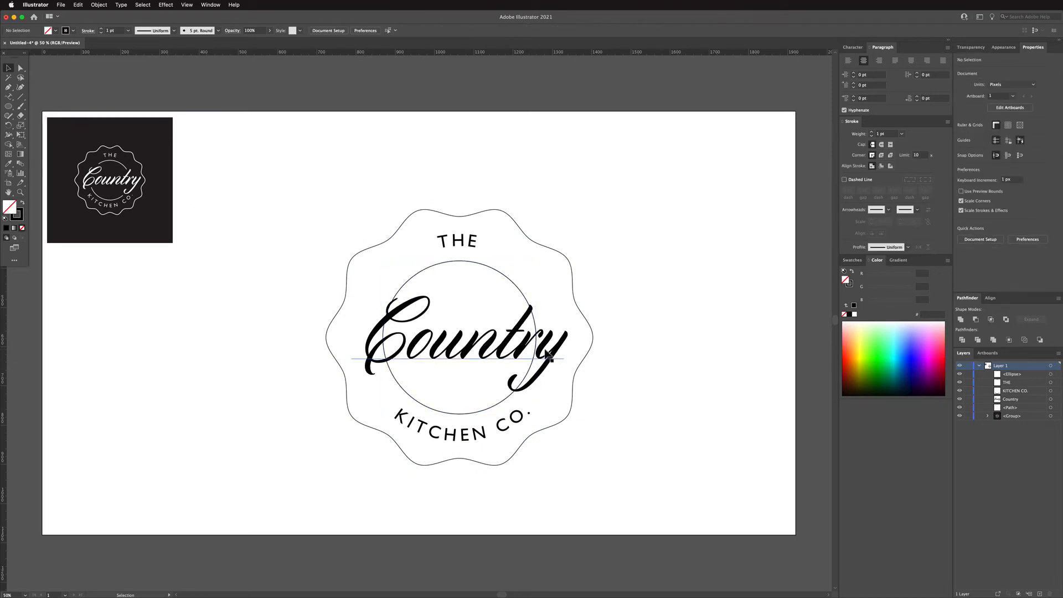
Enlarge the "Country" lettering slightly from its center to about 277.67 pt and shift it slightly upward within the badge
{"action": "left_click", "coordinate": [544, 348]}
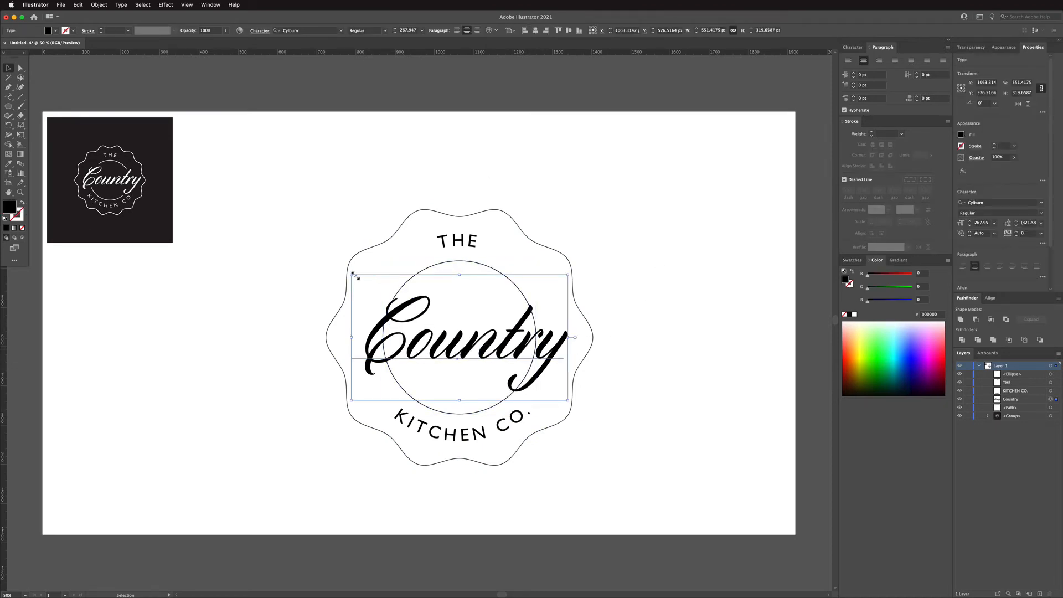
{"action": "left_click_drag", "start_coordinate": [353, 278], "coordinate": [347, 272]}
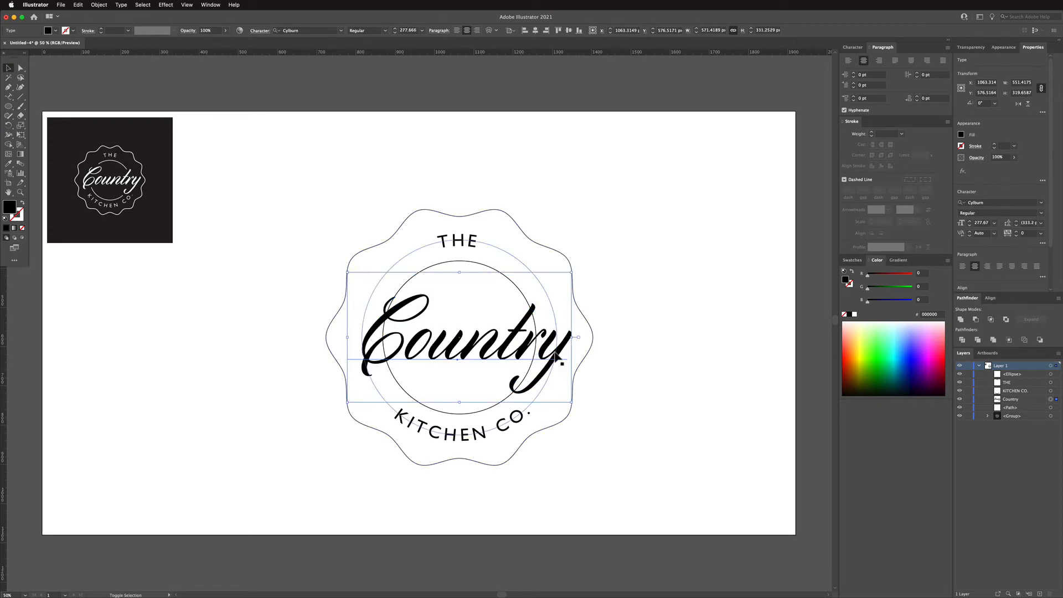
{"action": "left_click_drag", "start_coordinate": [560, 352], "coordinate": [559, 347]}
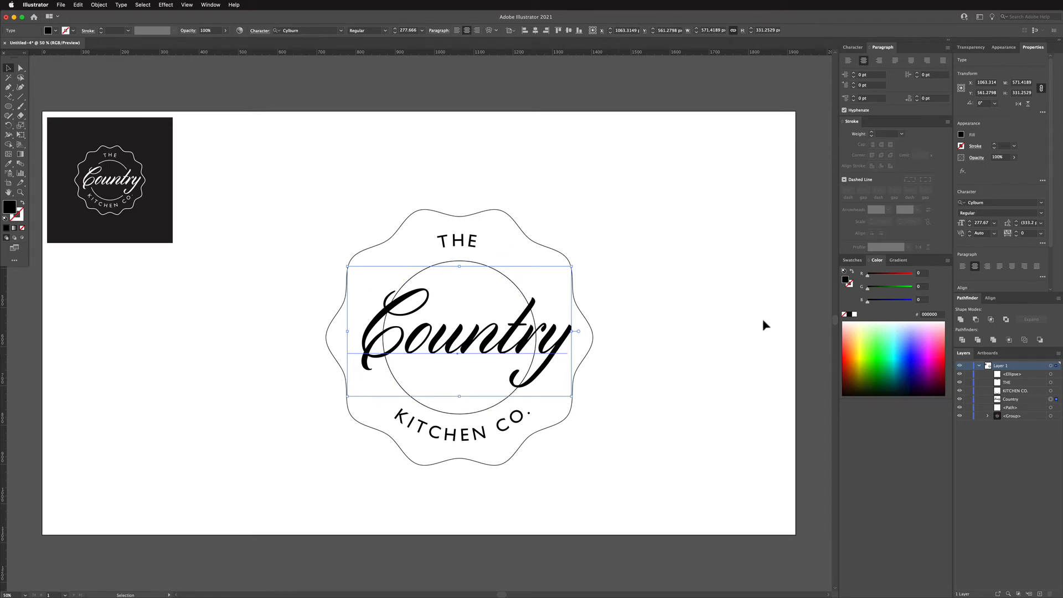
{"action": "left_click", "coordinate": [444, 200]}
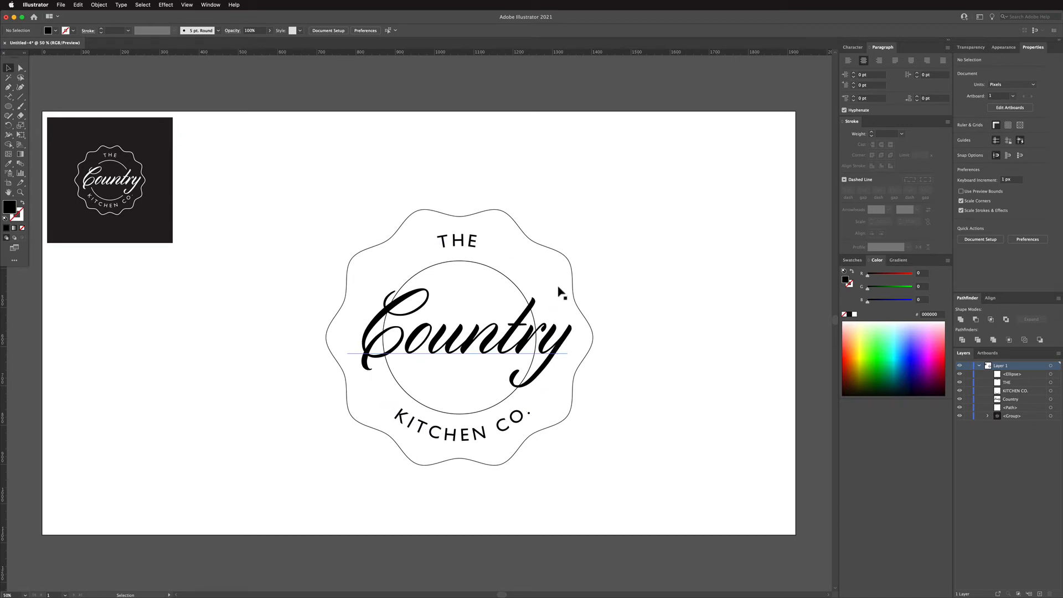
Increase the font size of the "THE" and "KITCHEN CO." path texts together to 50 pt
{"action": "left_click_drag", "start_coordinate": [425, 226], "coordinate": [453, 249]}
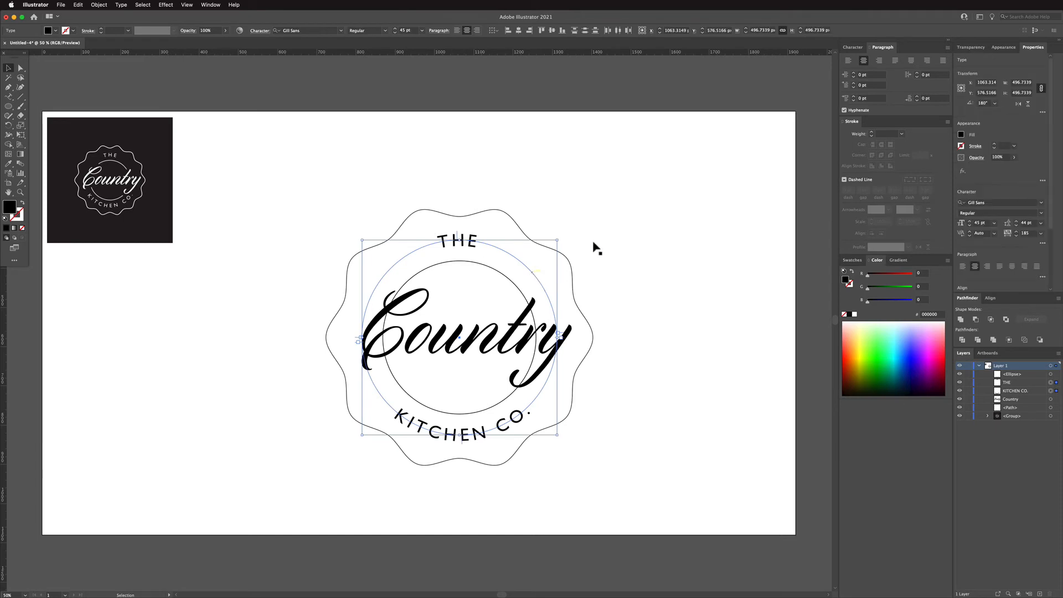
{"action": "left_click", "coordinate": [395, 28]}
{"action": "left_click", "coordinate": [395, 29]}
{"action": "left_click", "coordinate": [395, 29]}
{"action": "left_click", "coordinate": [395, 28]}
{"action": "left_click", "coordinate": [395, 28]}
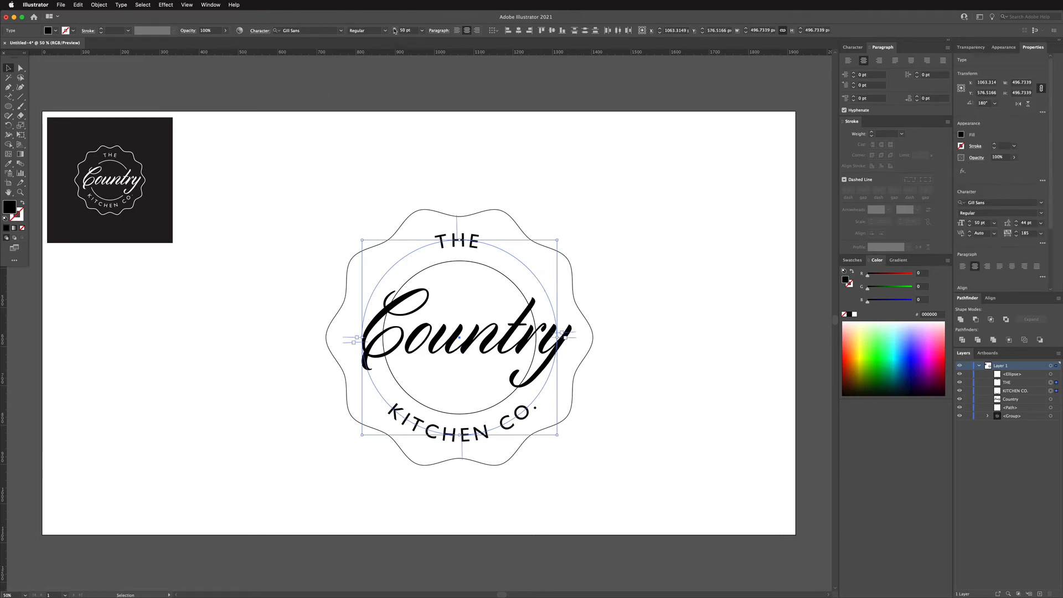
{"action": "left_click", "coordinate": [646, 141]}
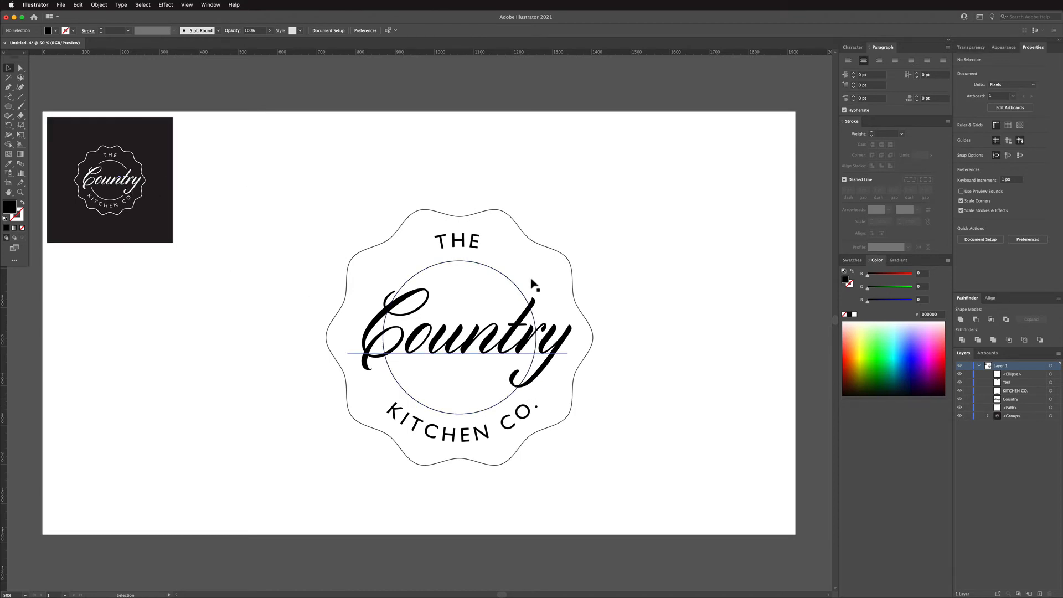
Convert the "Country" script text to outlines
{"action": "left_click", "coordinate": [468, 338]}
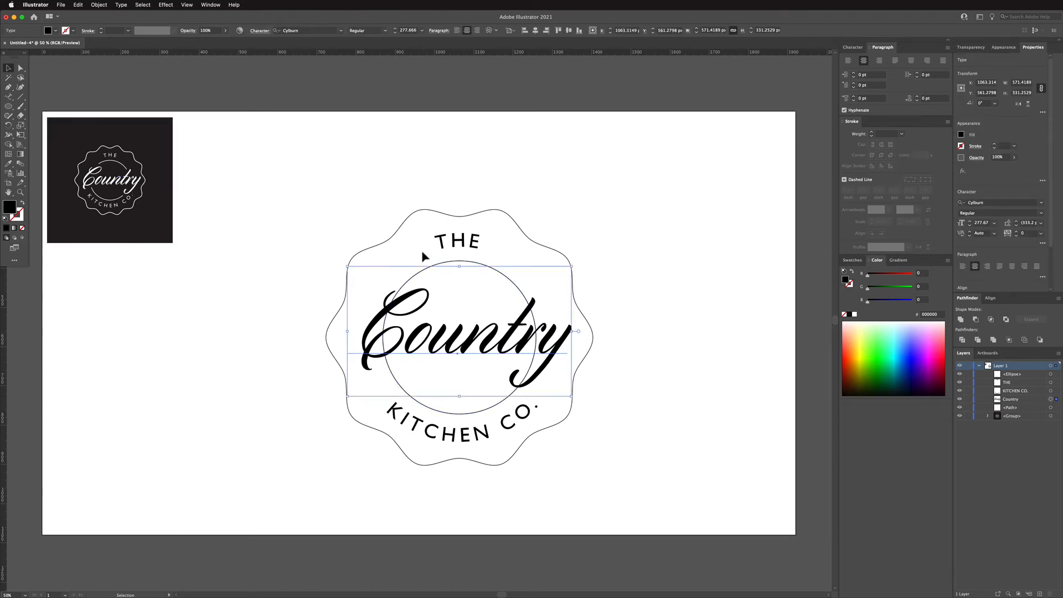
{"action": "right_click", "coordinate": [472, 334]}
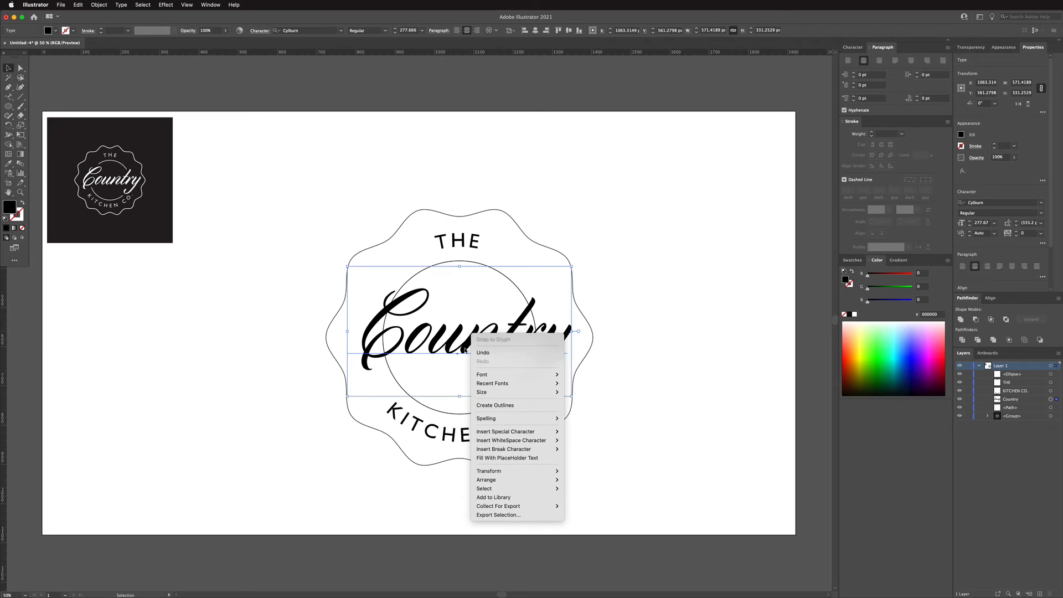
{"action": "left_click", "coordinate": [509, 409]}
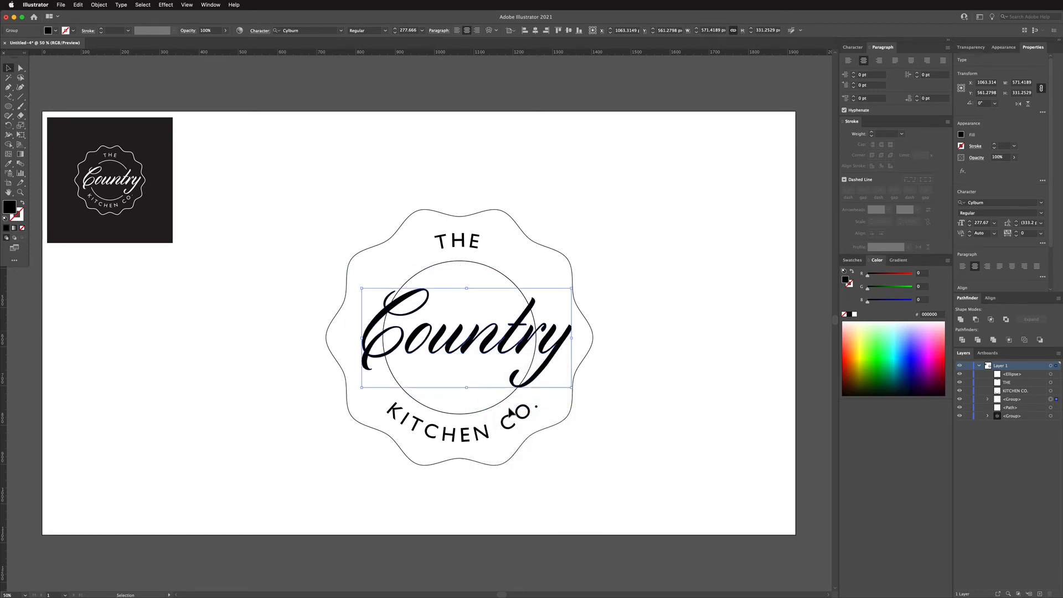
{"action": "left_click", "coordinate": [116, 6]}
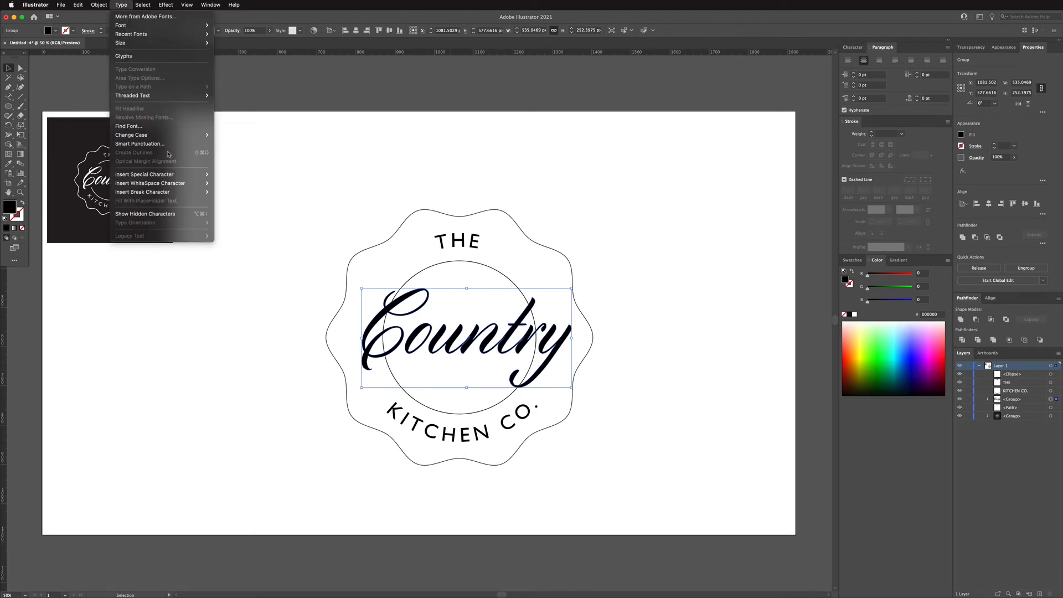
{"action": "left_click", "coordinate": [121, 5]}
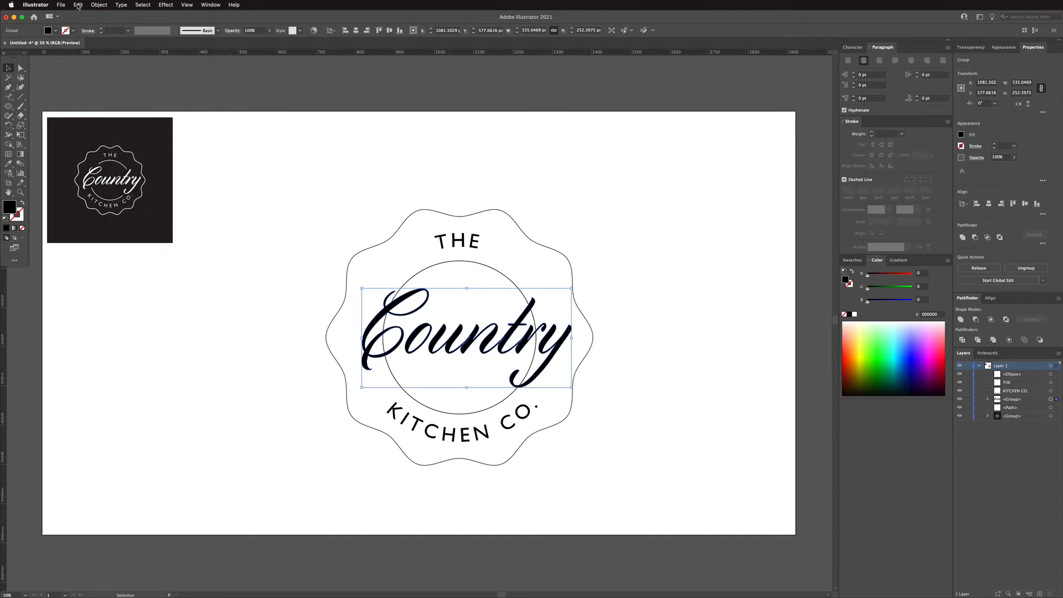
{"action": "left_click", "coordinate": [79, 5]}
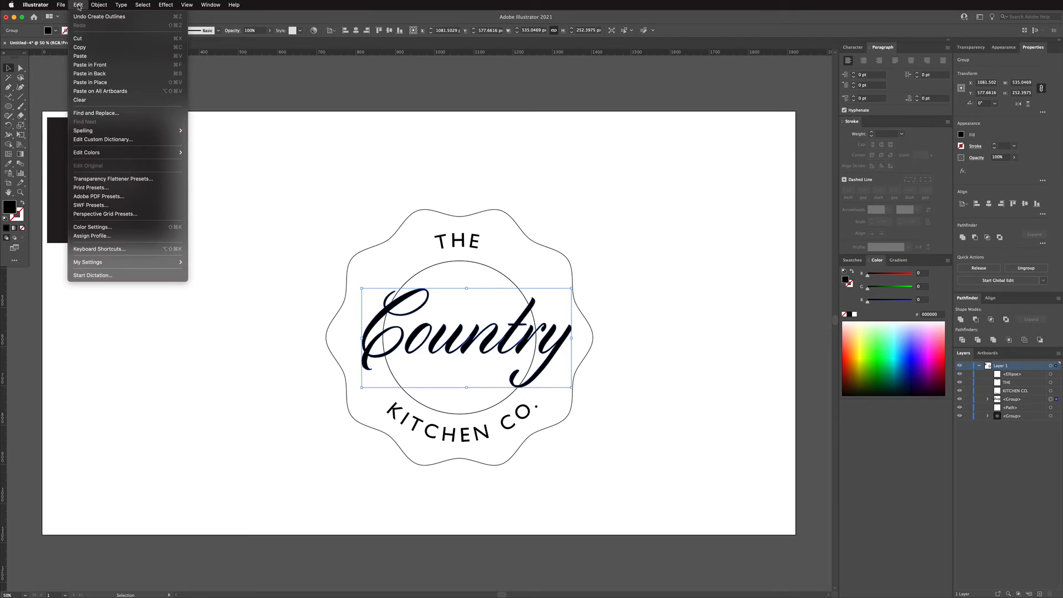
{"action": "left_click", "coordinate": [78, 6]}
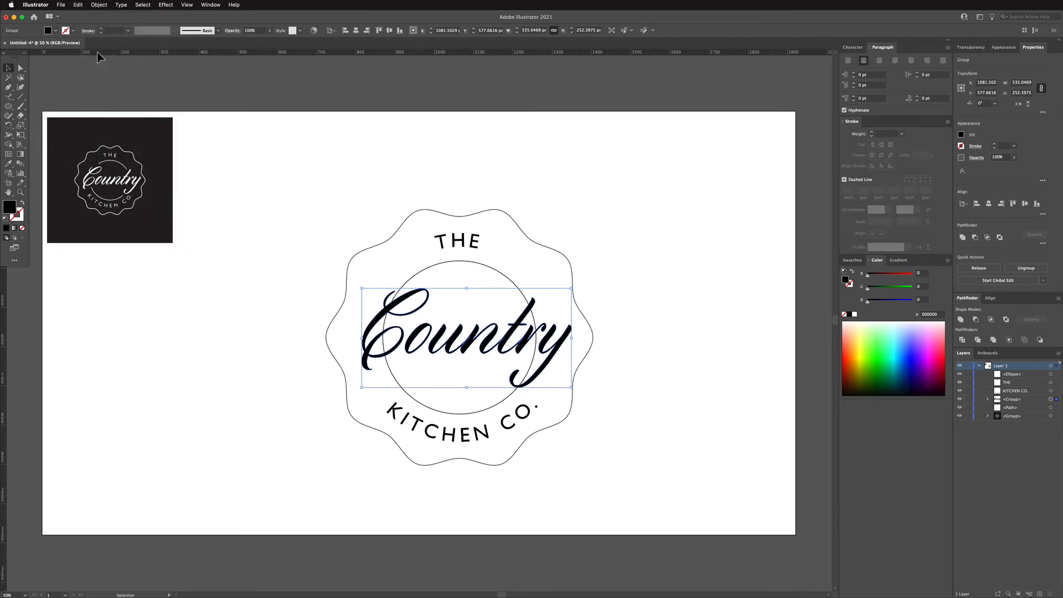
Add an 18 pt stroke to the outlined "Country" lettering
{"action": "left_click", "coordinate": [101, 28]}
{"action": "left_click", "coordinate": [101, 32]}
{"action": "left_click_drag", "start_coordinate": [121, 30], "coordinate": [106, 30]}
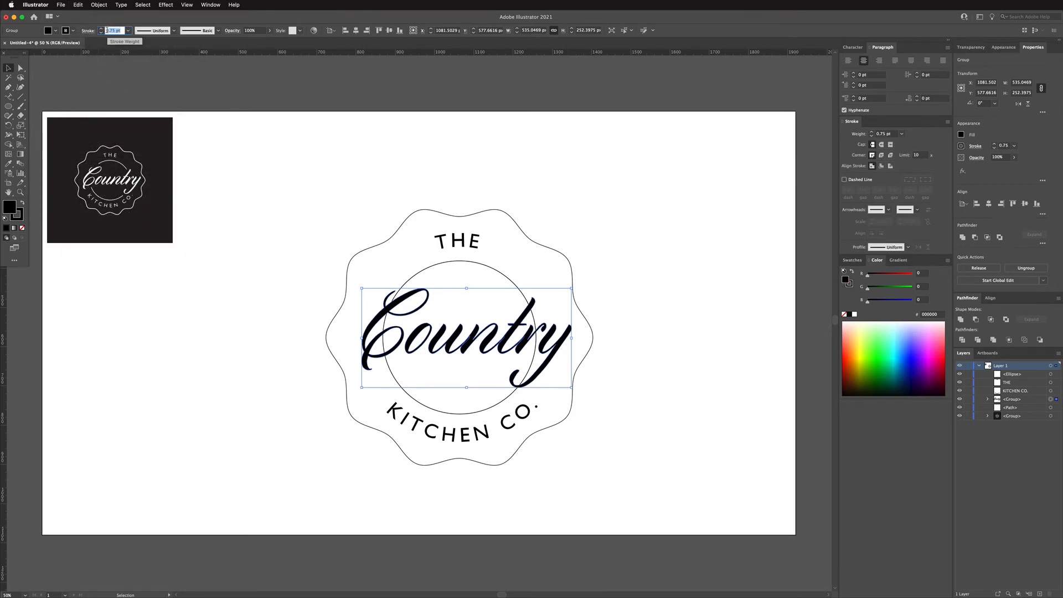
{"action": "type", "text": "18"}
{"action": "key", "text": "Tab"}
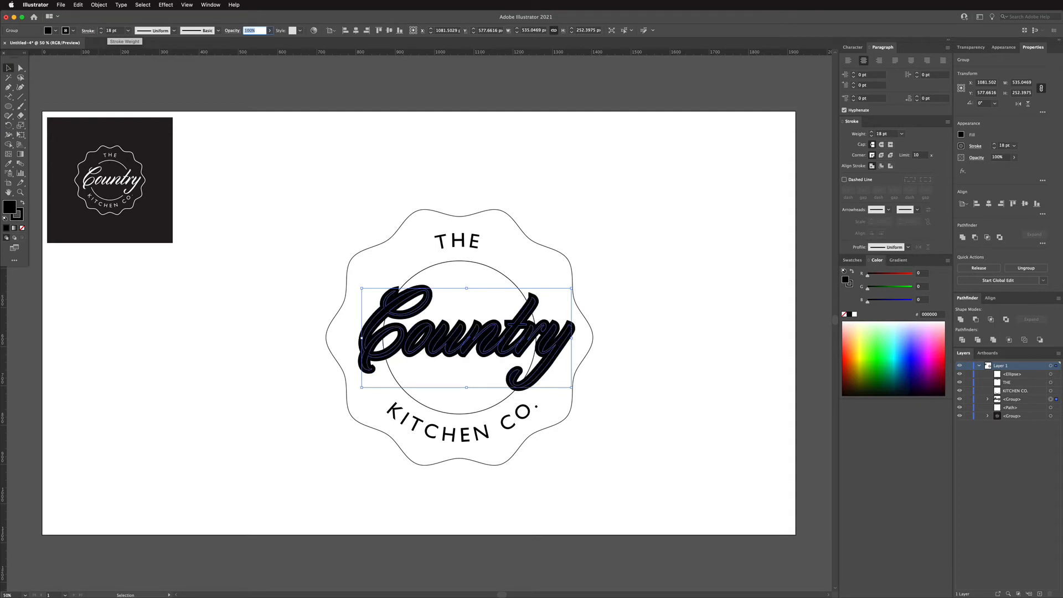
Give the "Country" stroke a round cap and round join, and align it to the outside of the letters
{"action": "left_click", "coordinate": [88, 31]}
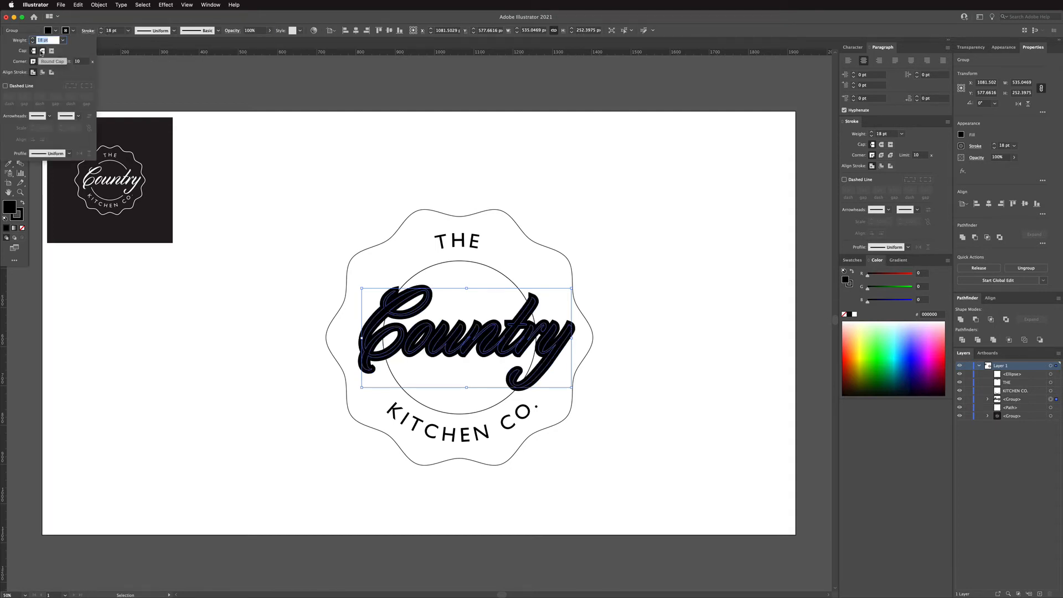
{"action": "left_click", "coordinate": [42, 51]}
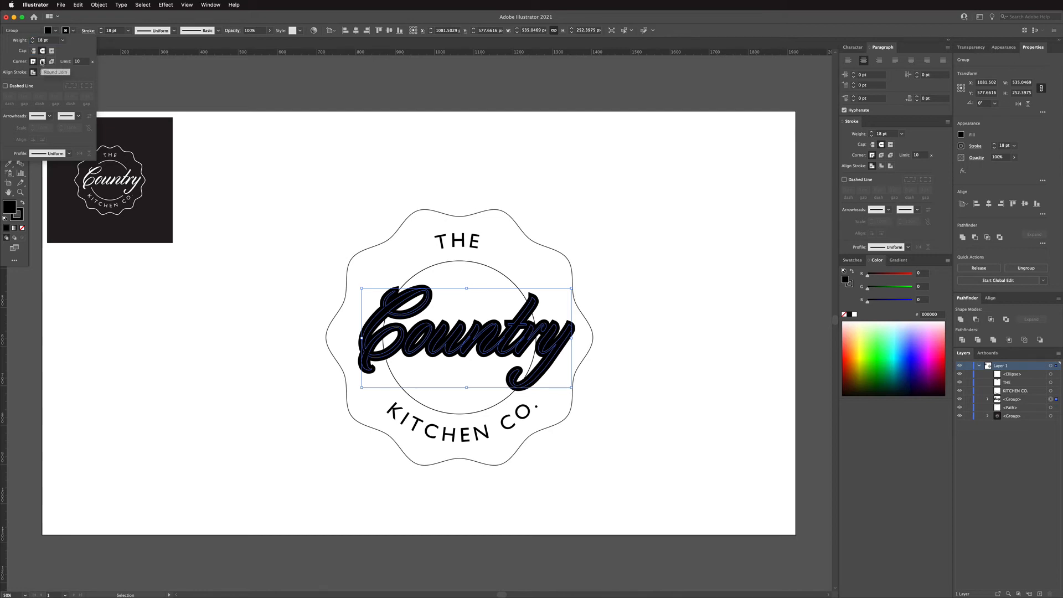
{"action": "left_click", "coordinate": [42, 62]}
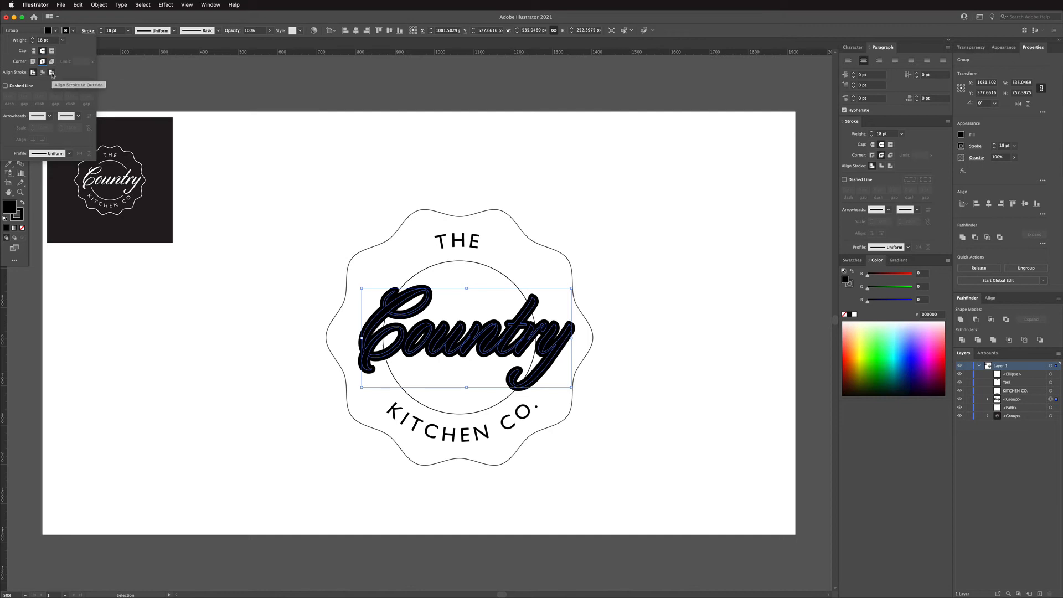
{"action": "left_click", "coordinate": [51, 72]}
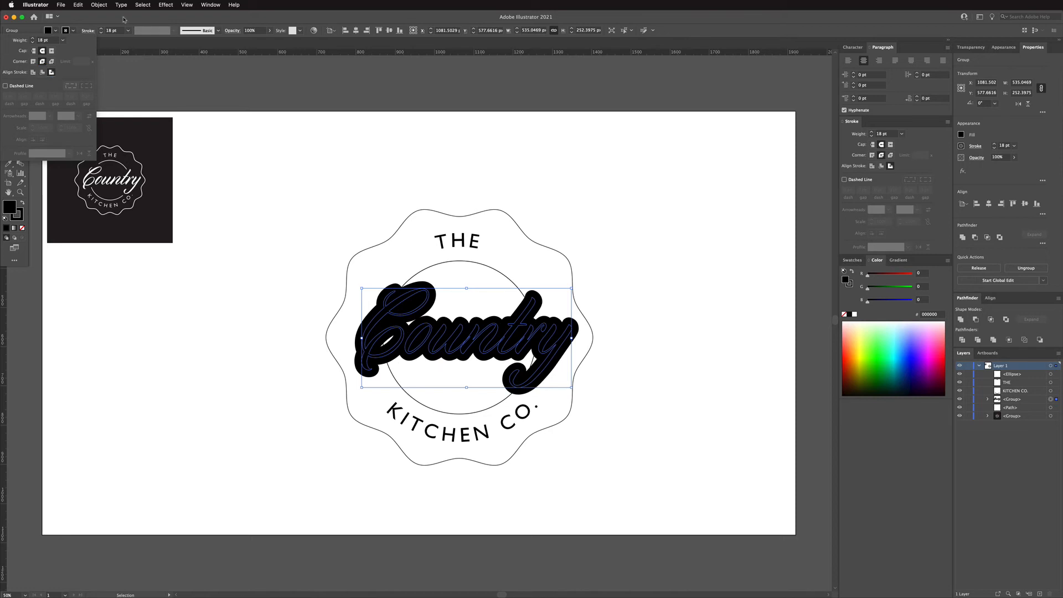
{"action": "left_click", "coordinate": [124, 16]}
Increase the stroke weight of the "Country" lettering to 28 pt
{"action": "left_click", "coordinate": [100, 28]}
{"action": "left_click", "coordinate": [101, 28]}
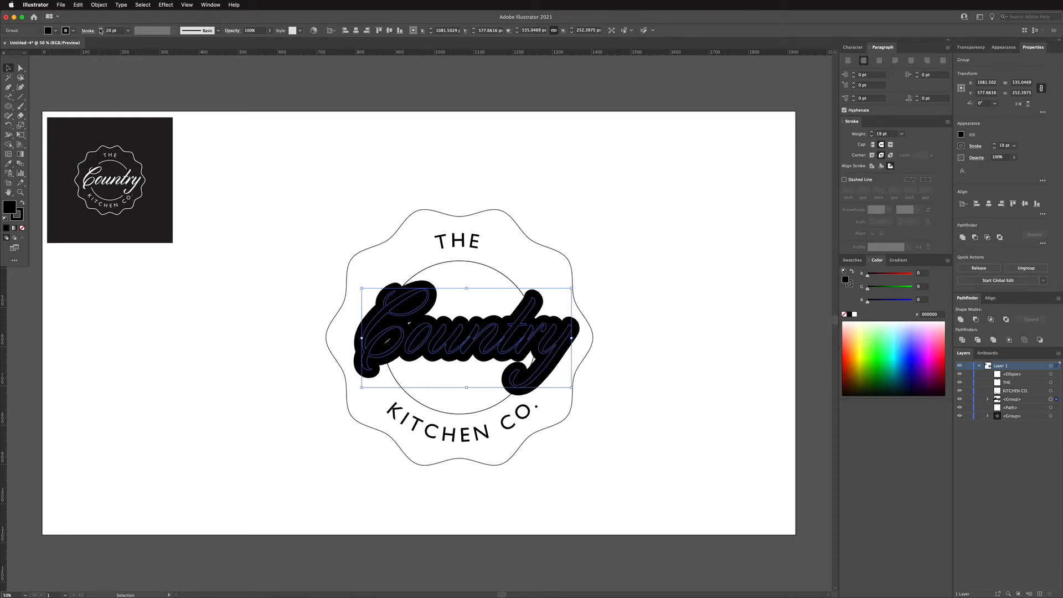
{"action": "left_click", "coordinate": [100, 28]}
{"action": "left_click", "coordinate": [101, 29]}
{"action": "left_click", "coordinate": [101, 28]}
{"action": "left_click", "coordinate": [101, 28]}
{"action": "left_click", "coordinate": [100, 28]}
{"action": "left_click", "coordinate": [101, 29]}
{"action": "left_click", "coordinate": [101, 28]}
{"action": "left_click", "coordinate": [101, 28]}
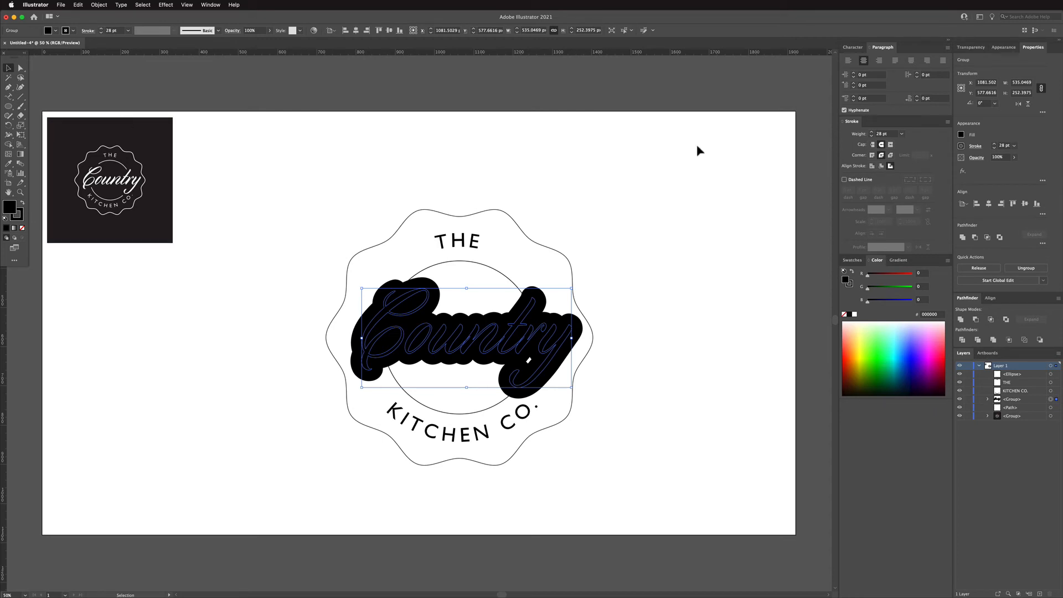
Set the "Country" lettering's stroke color to white (ffffff) and bring the lettering to the front of the badge
{"action": "double_click", "coordinate": [19, 212]}
{"action": "type", "text": "ffffff"}
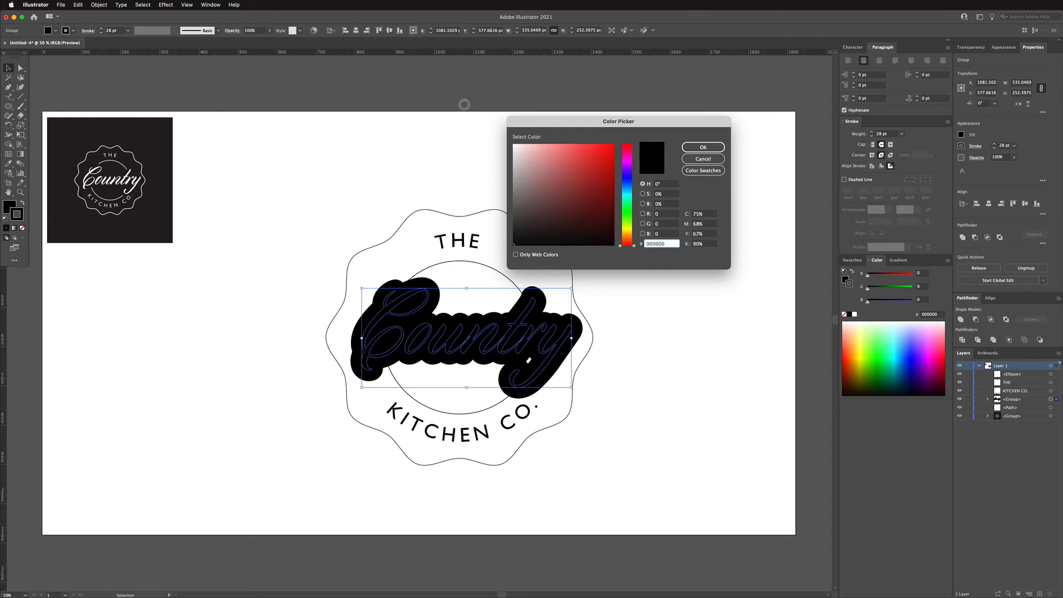
{"action": "left_click", "coordinate": [703, 146]}
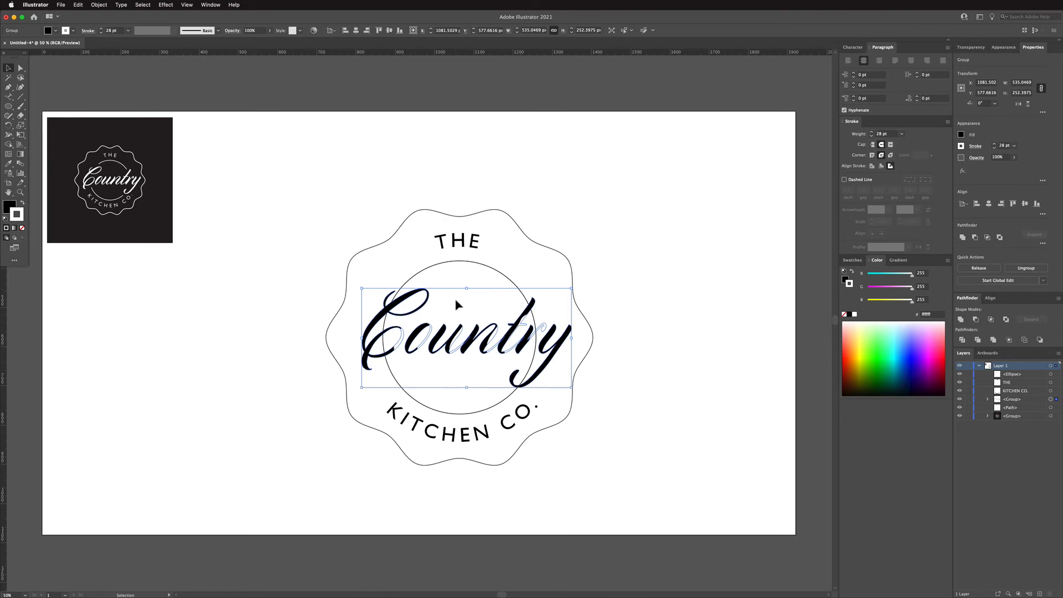
{"action": "key", "text": "shift+super+bracketright"}
{"action": "left_click", "coordinate": [680, 321]}
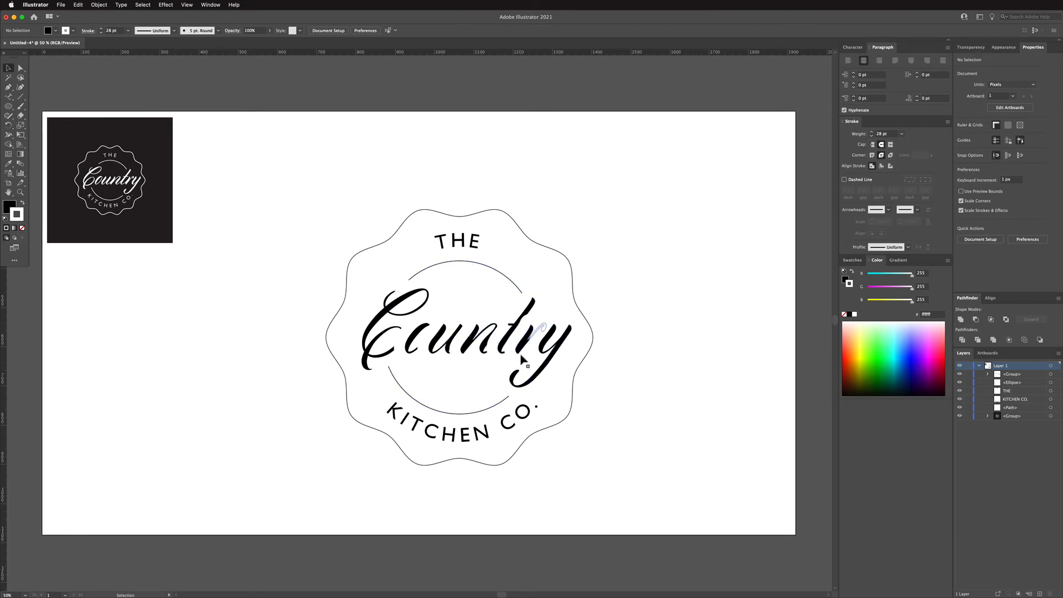
Convert the white stroke around the "Country" lettering into filled shapes with Outline Stroke
{"action": "left_click", "coordinate": [493, 348]}
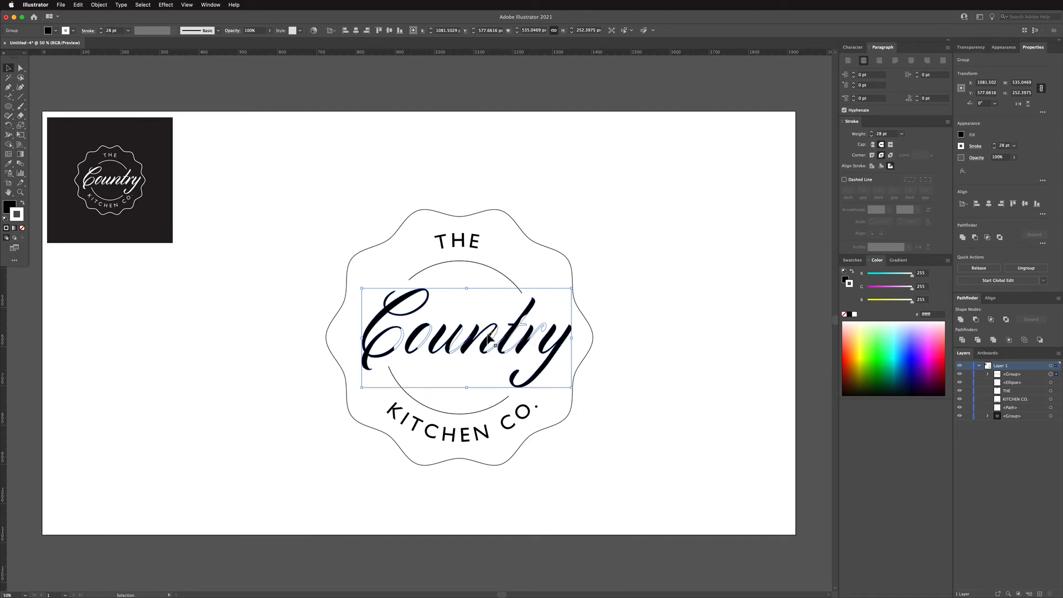
{"action": "left_click", "coordinate": [99, 5]}
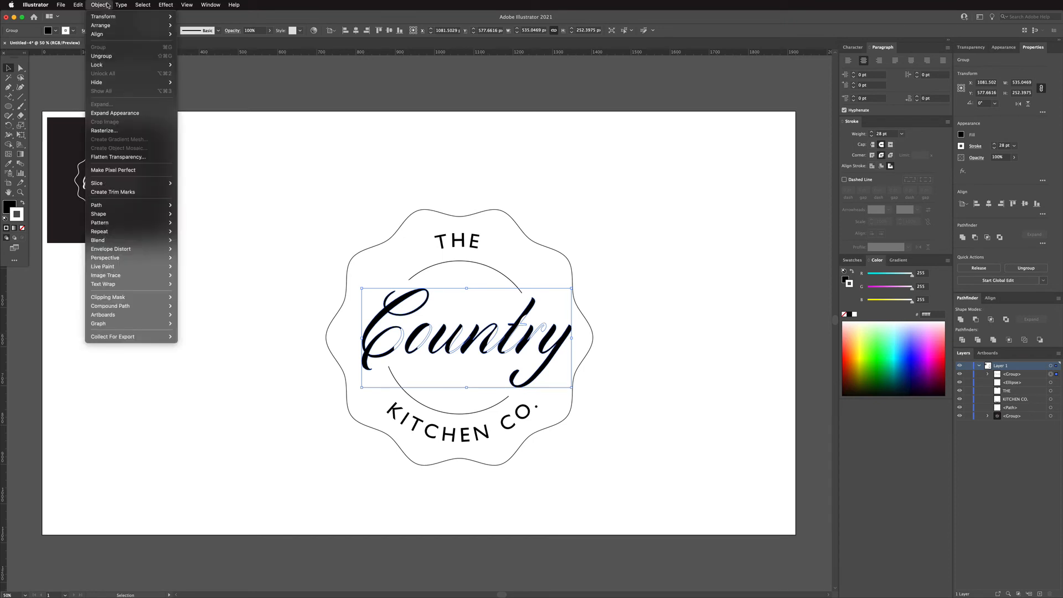
{"action": "mouse_move", "coordinate": [139, 205]}
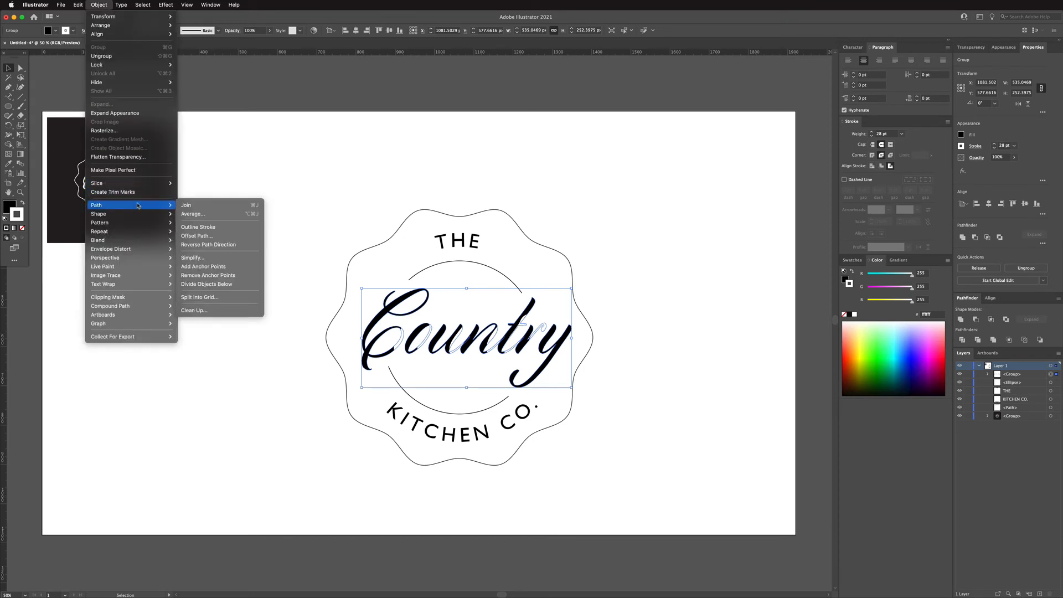
{"action": "left_click", "coordinate": [218, 228]}
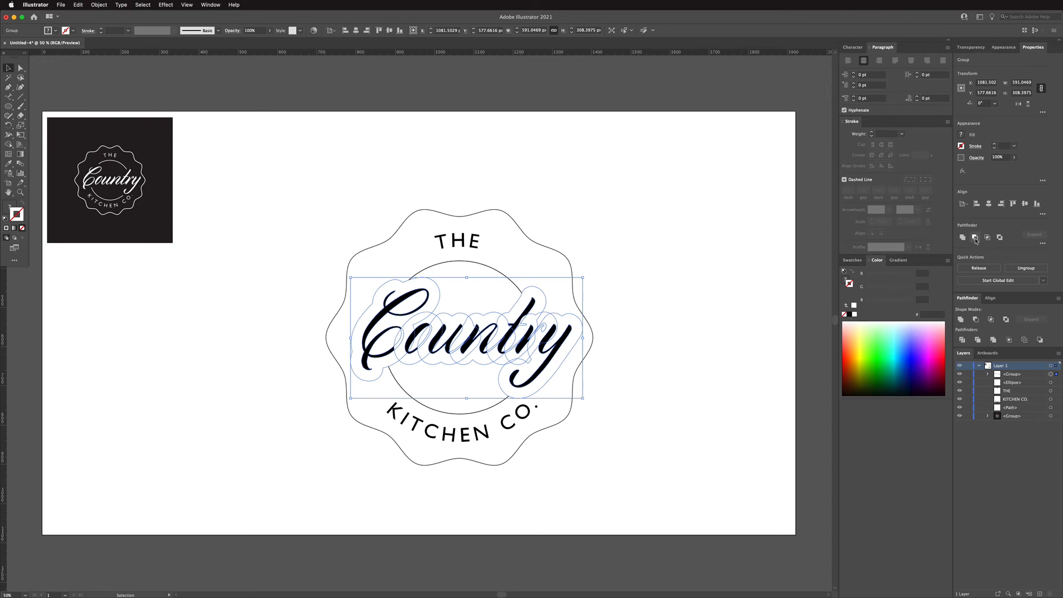
Unite the expanded "Country" outline shapes with Pathfinder and make them a compound path
{"action": "left_click", "coordinate": [1043, 243]}
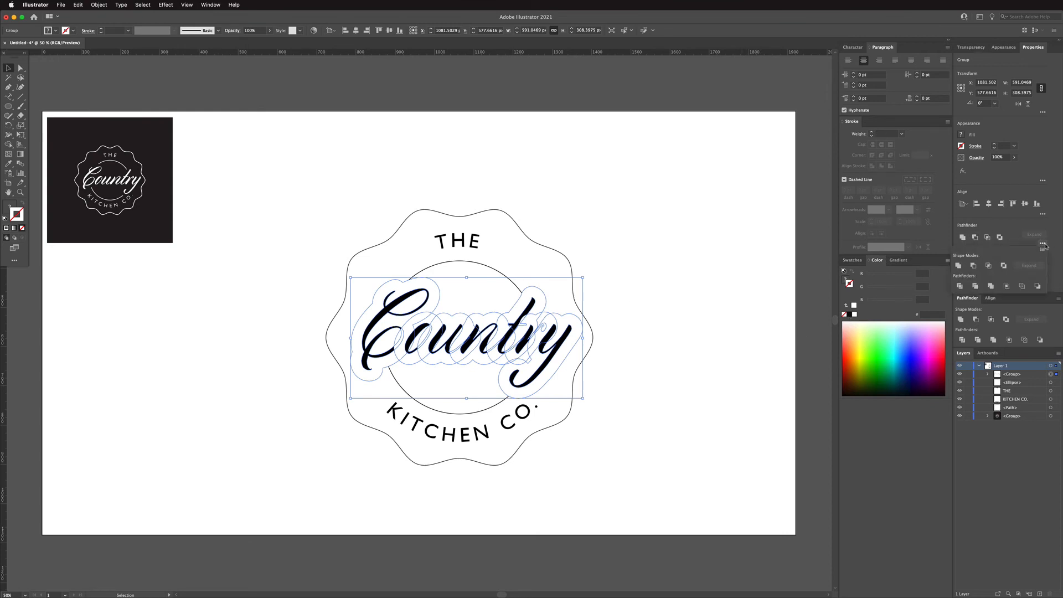
{"action": "left_click", "coordinate": [959, 266]}
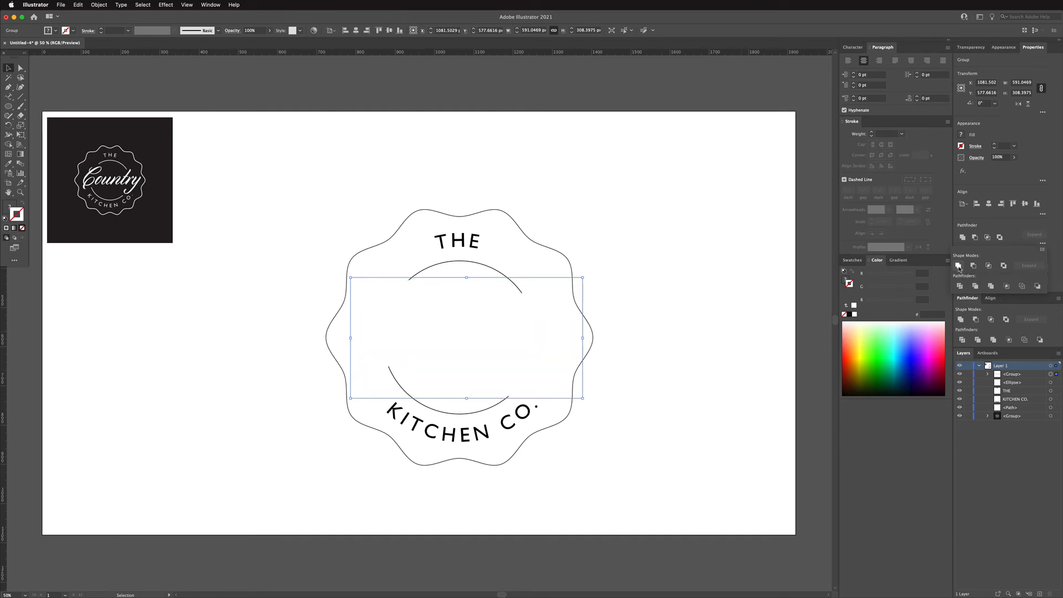
{"action": "key", "text": "super+8"}
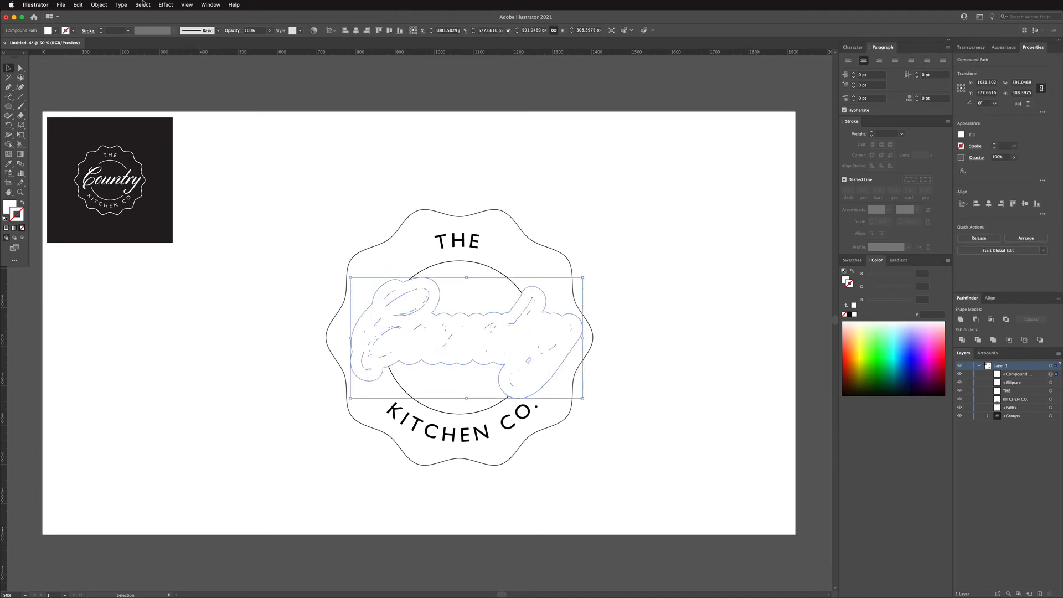
Release the "Country" compound path and unite its separate paths into one solid silhouette
{"action": "left_click", "coordinate": [100, 5]}
{"action": "mouse_move", "coordinate": [109, 306]}
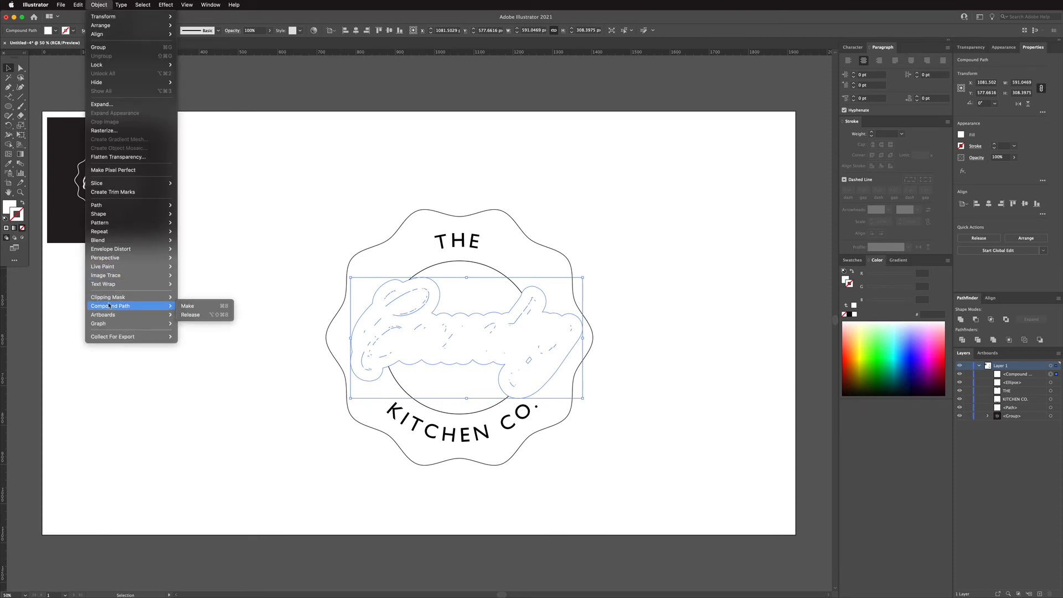
{"action": "left_click", "coordinate": [193, 314]}
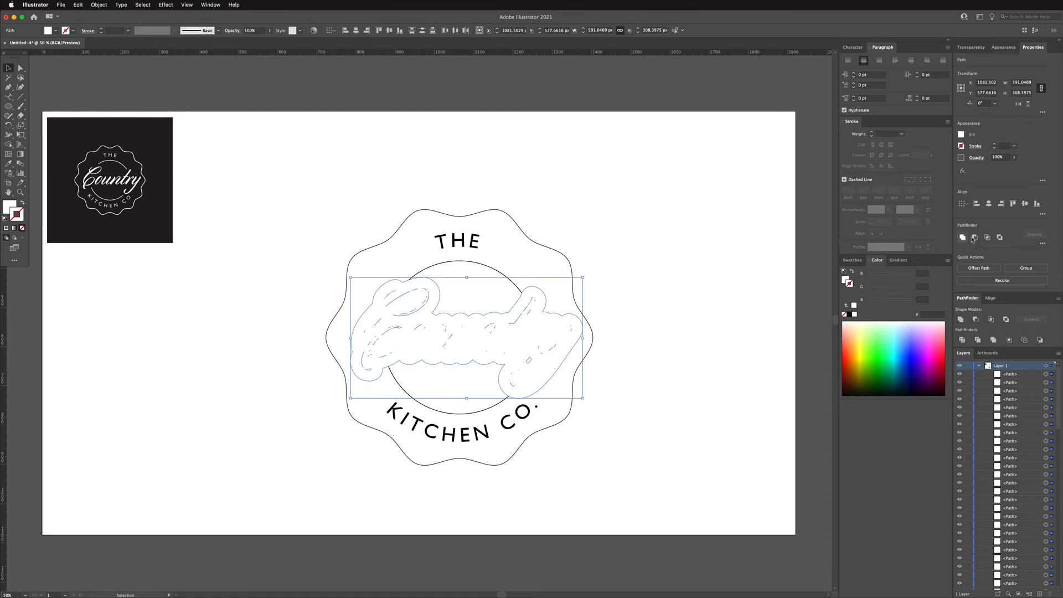
{"action": "left_click", "coordinate": [962, 237]}
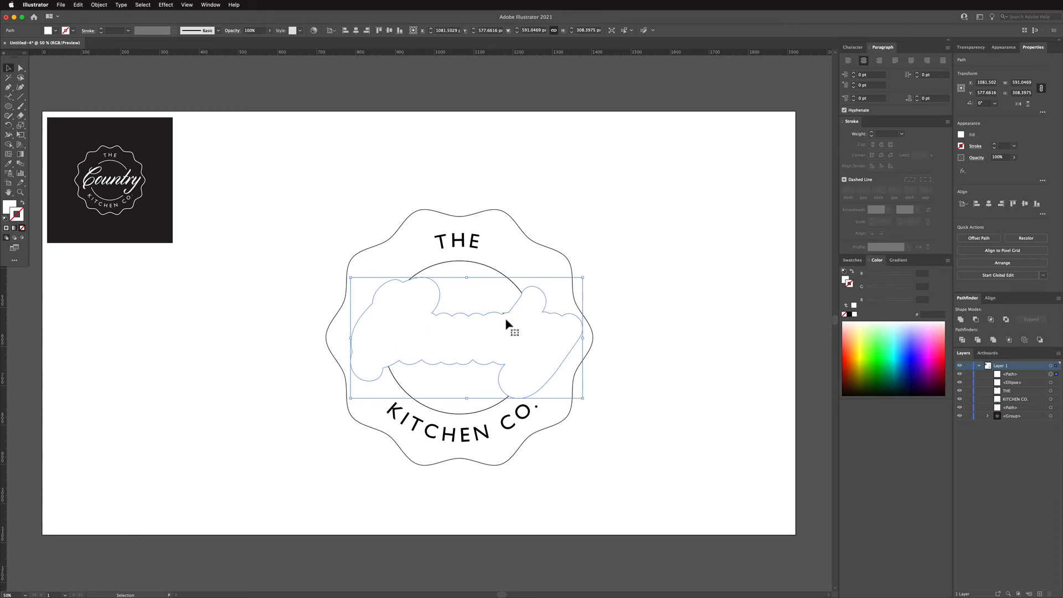
Paste the copied "Country" lettering in place over the white silhouette and set its stroke to 0 pt
{"action": "left_click", "coordinate": [81, 5]}
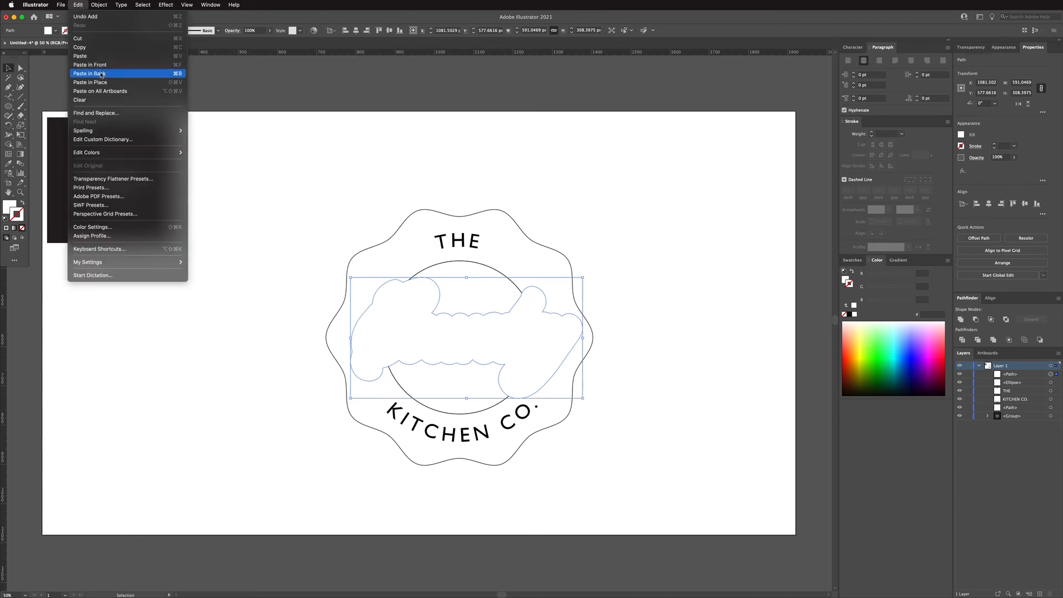
{"action": "left_click", "coordinate": [104, 83]}
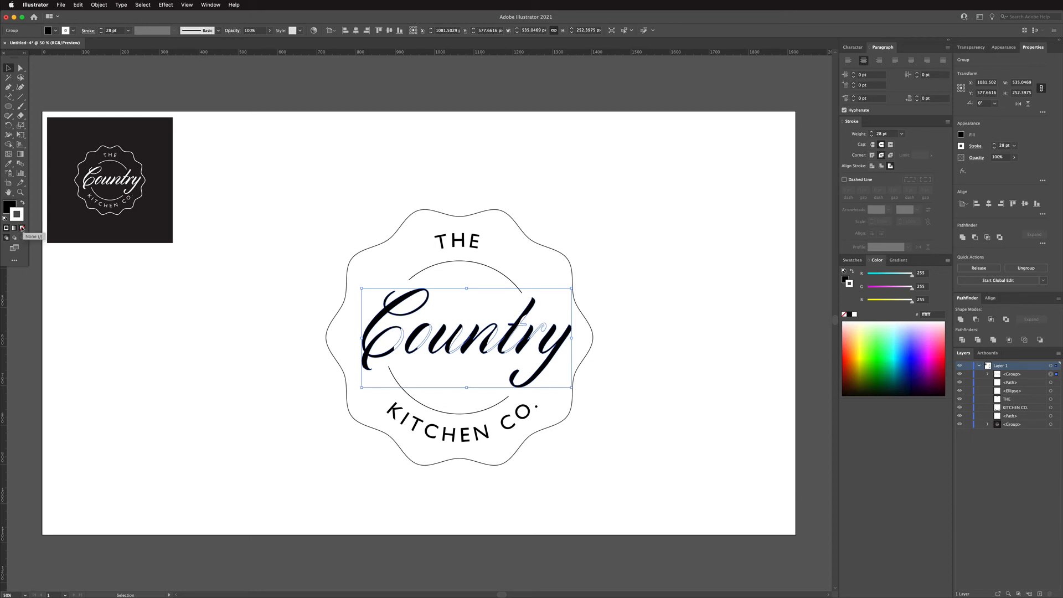
{"action": "left_click", "coordinate": [119, 29]}
{"action": "type", "text": "0"}
{"action": "key", "text": "Return"}
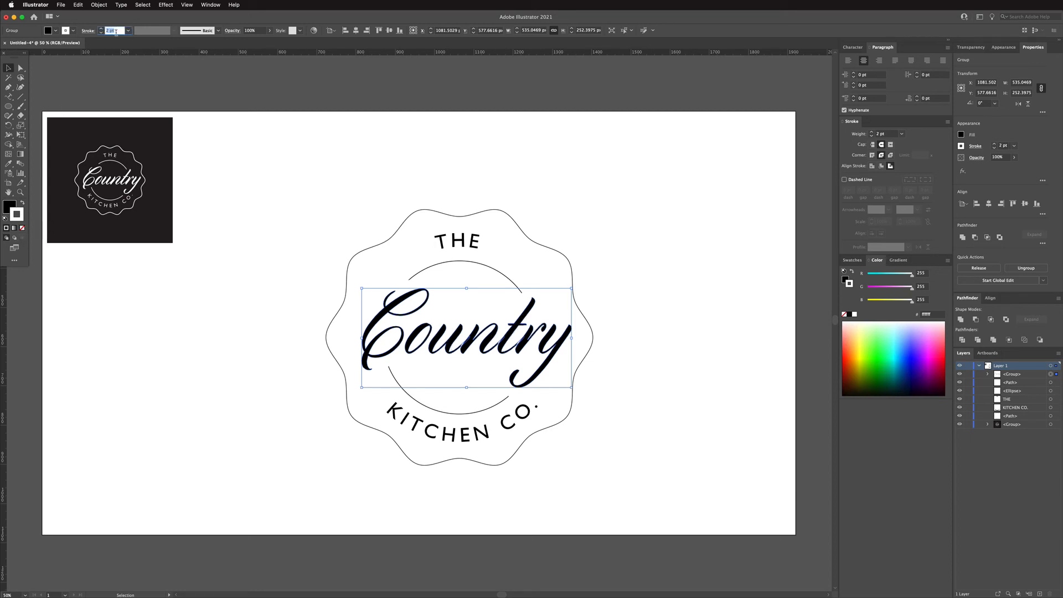
{"action": "left_click", "coordinate": [755, 369]}
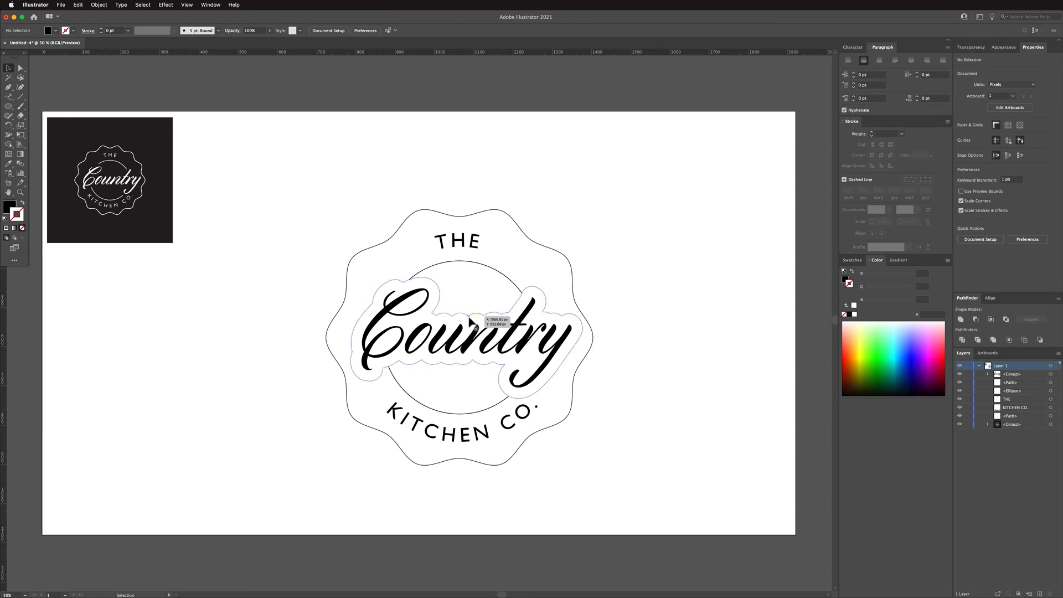
Cut the white "Country" silhouette out of the inner circle with Minus Front
{"action": "left_click", "coordinate": [481, 320]}
{"action": "left_click", "coordinate": [485, 264], "text": "shift"}
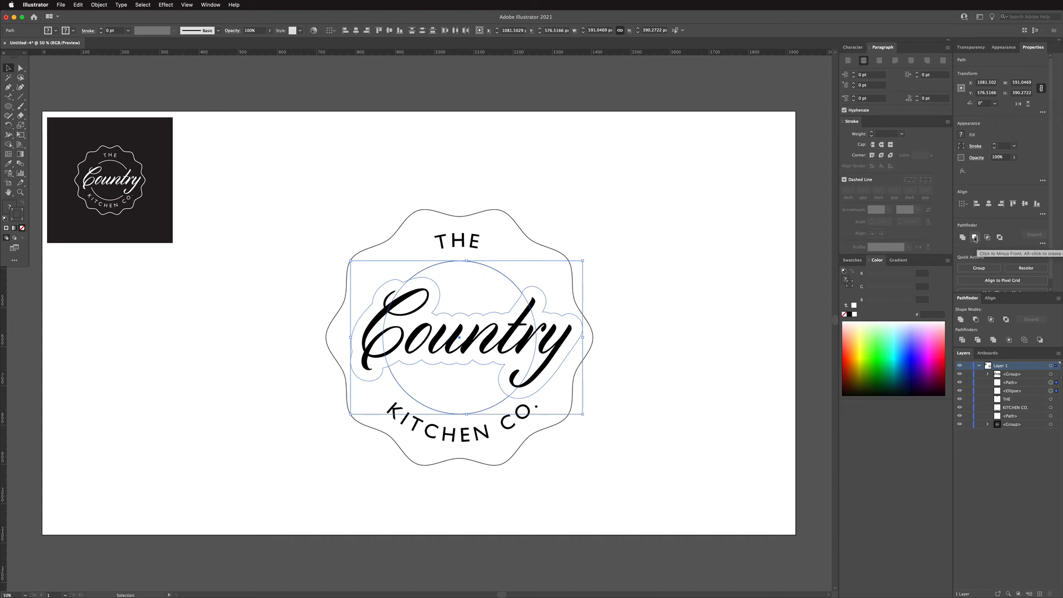
{"action": "left_click", "coordinate": [975, 237]}
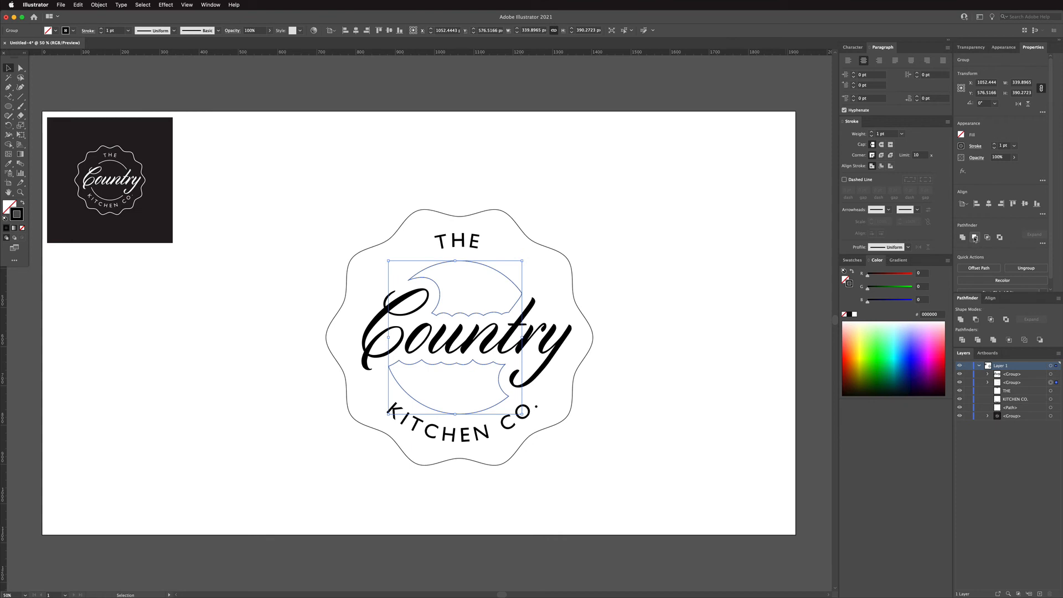
Isolate the cut circle group and delete the anchor points along the upper piece's scalloped edge, leaving only the upper arc
{"action": "double_click", "coordinate": [508, 280]}
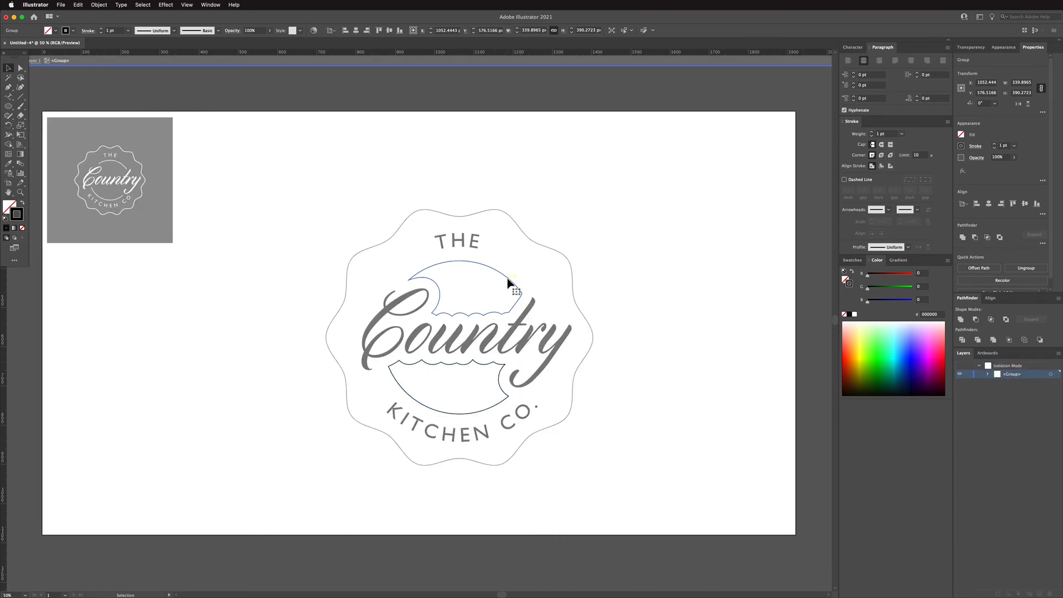
{"action": "left_click", "coordinate": [21, 67]}
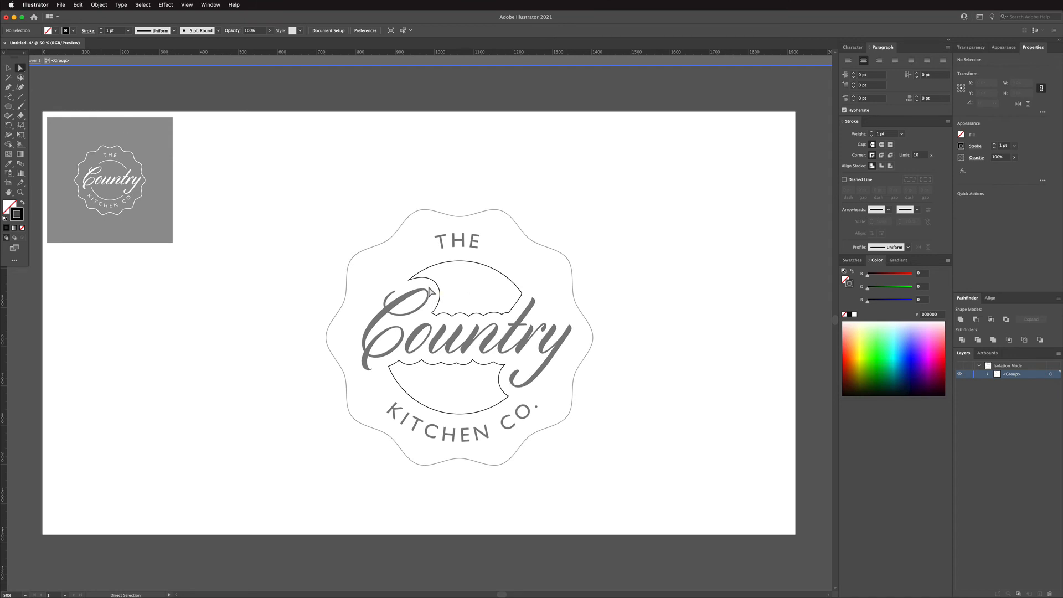
{"action": "left_click_drag", "start_coordinate": [477, 316], "coordinate": [497, 330]}
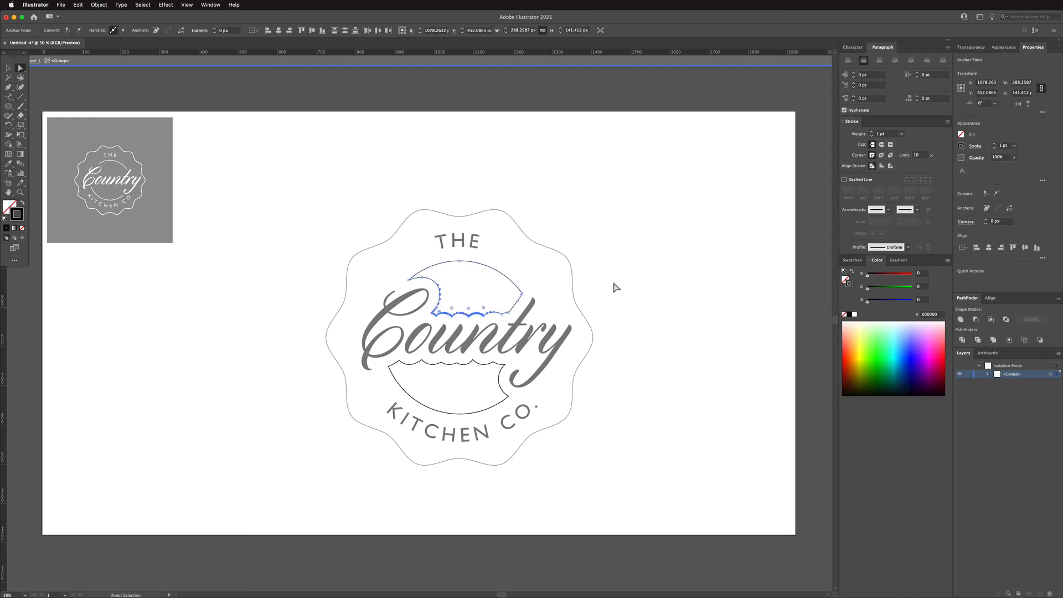
{"action": "key", "text": "Delete"}
{"action": "left_click_drag", "start_coordinate": [515, 330], "coordinate": [532, 331]}
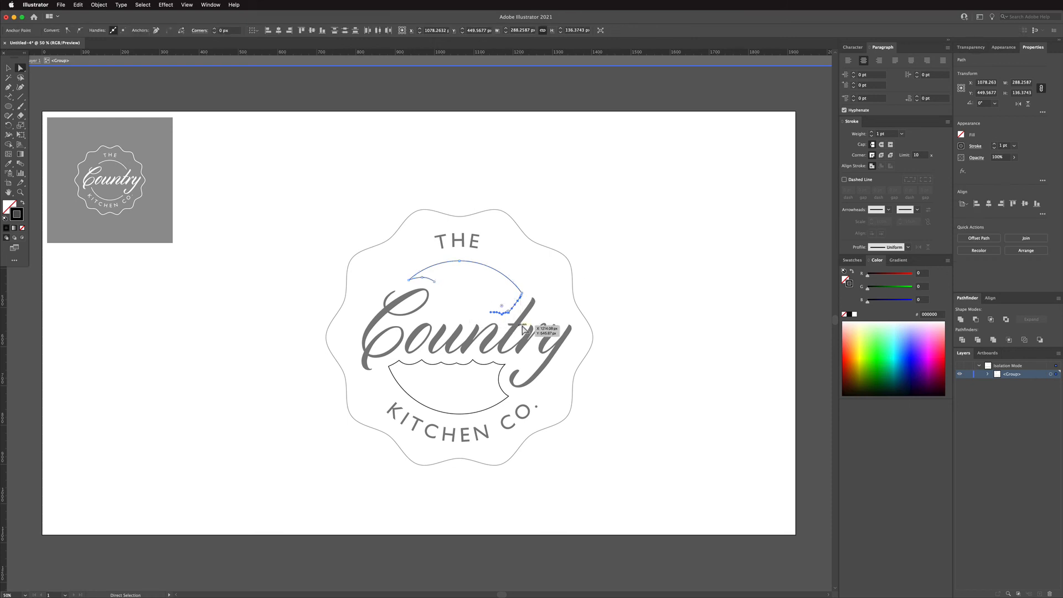
{"action": "key", "text": "Delete"}
{"action": "left_click_drag", "start_coordinate": [459, 295], "coordinate": [413, 272]}
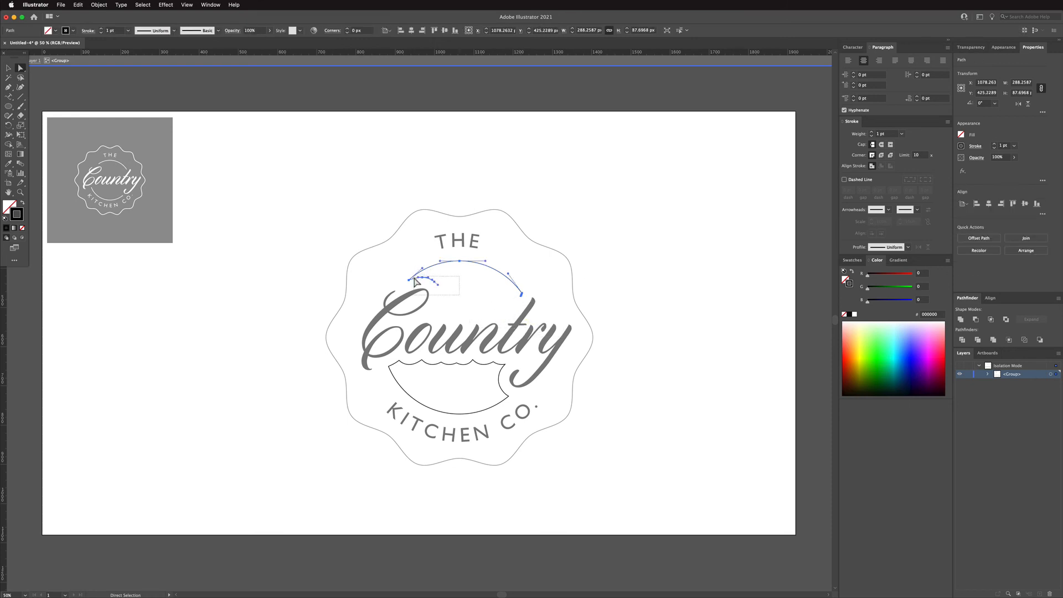
{"action": "key", "text": "Delete"}
{"action": "key", "text": "Delete"}
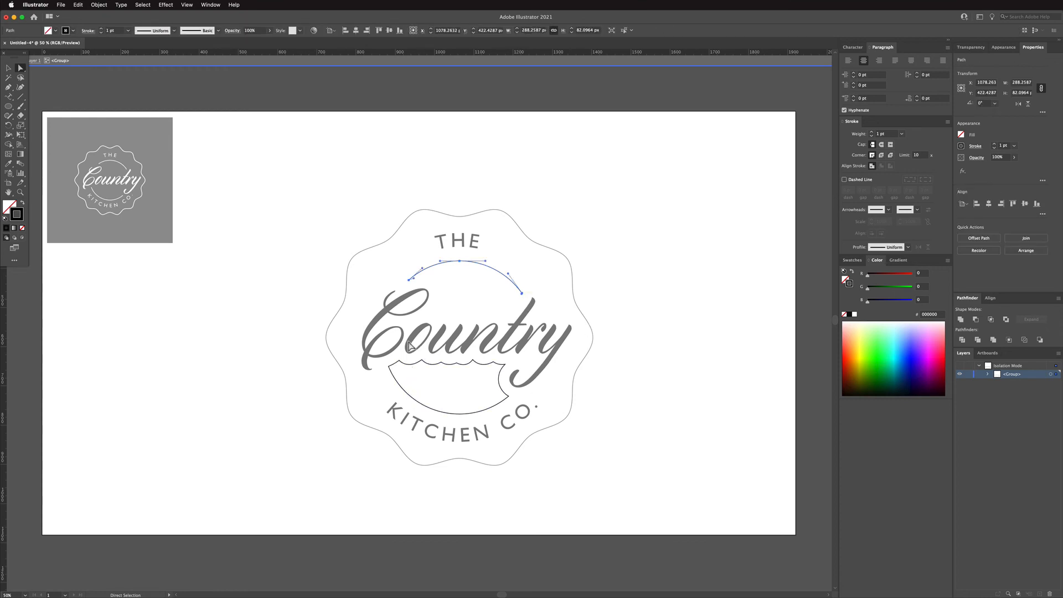
Delete the scalloped edge of the lower circle piece, leaving only the lower arc, and leave isolation mode
{"action": "mouse_move", "coordinate": [397, 345]}
{"action": "left_mouse_down"}
{"action": "mouse_move", "coordinate": [506, 373]}
{"action": "mouse_move", "coordinate": [507, 388]}
{"action": "left_mouse_up"}
{"action": "key", "text": "Delete"}
{"action": "key", "text": "Delete"}
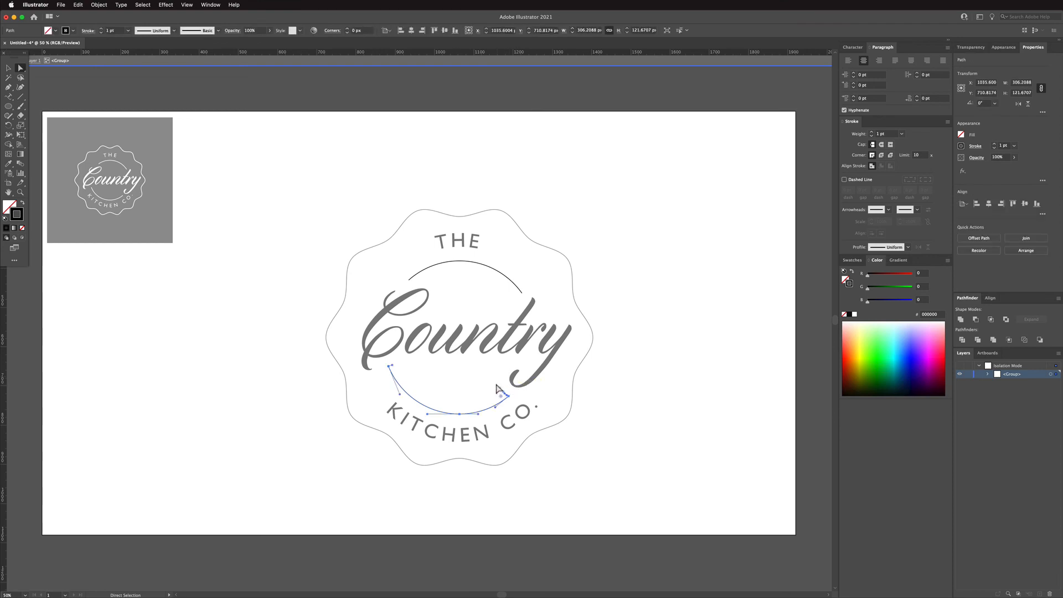
{"action": "left_click", "coordinate": [512, 398]}
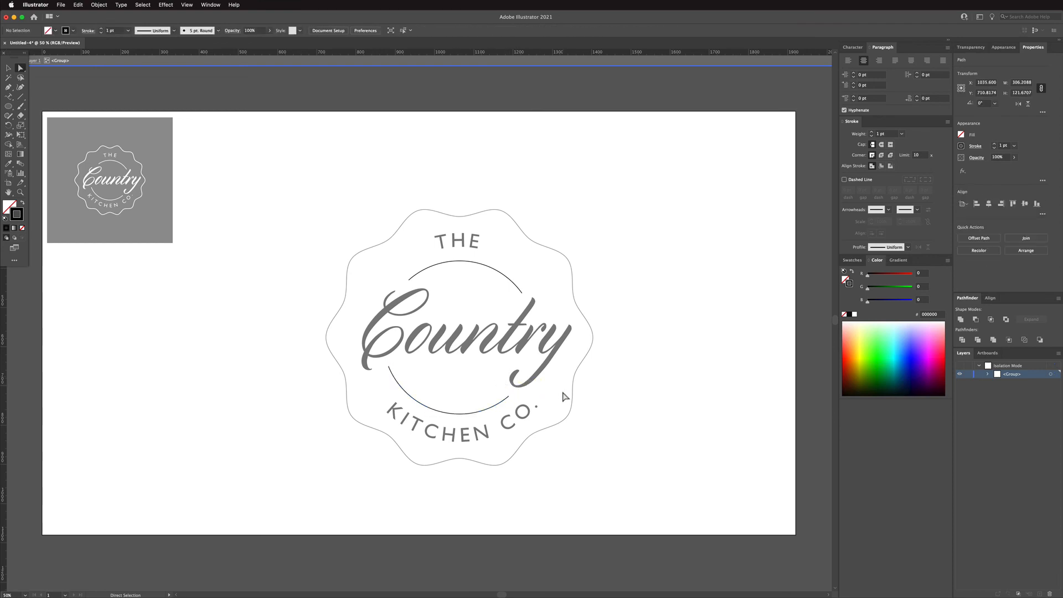
{"action": "double_click", "coordinate": [700, 384]}
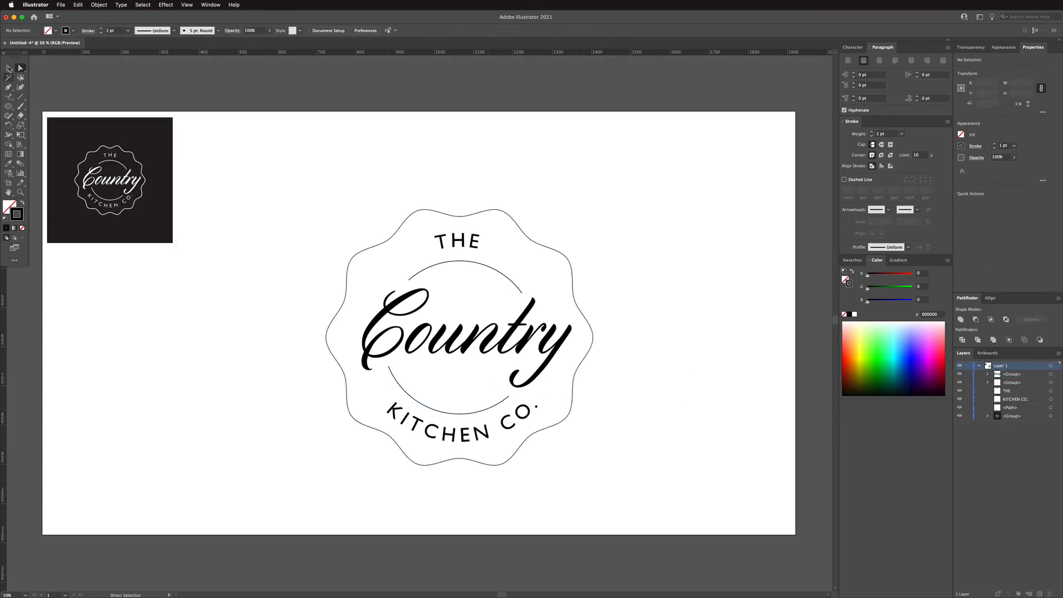
{"action": "key", "text": "v"}
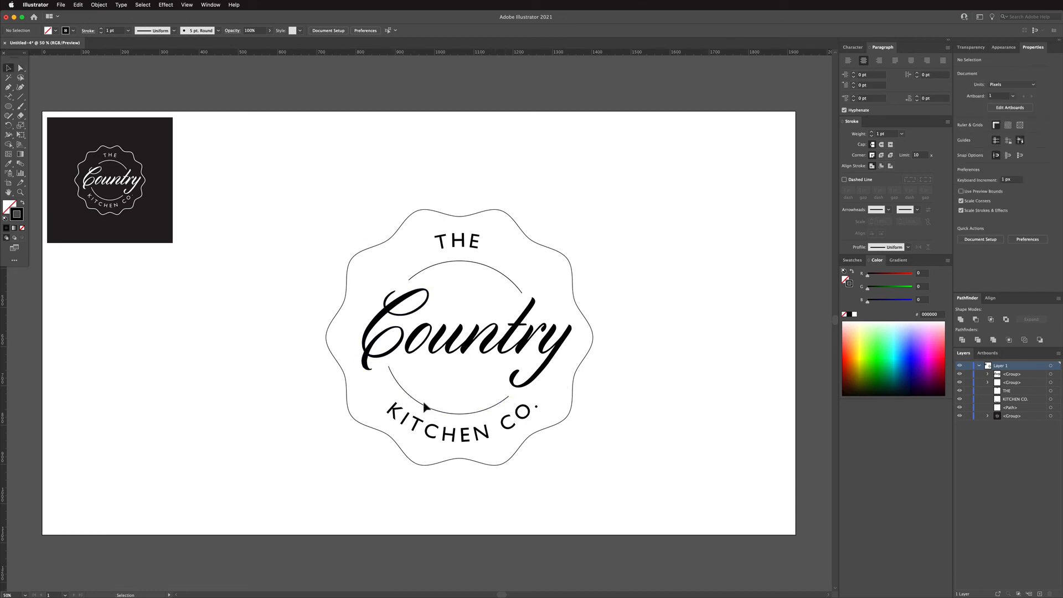
{"action": "left_click", "coordinate": [521, 295]}
{"action": "left_click", "coordinate": [611, 317]}
{"action": "left_click_drag", "start_coordinate": [544, 209], "coordinate": [505, 283]}
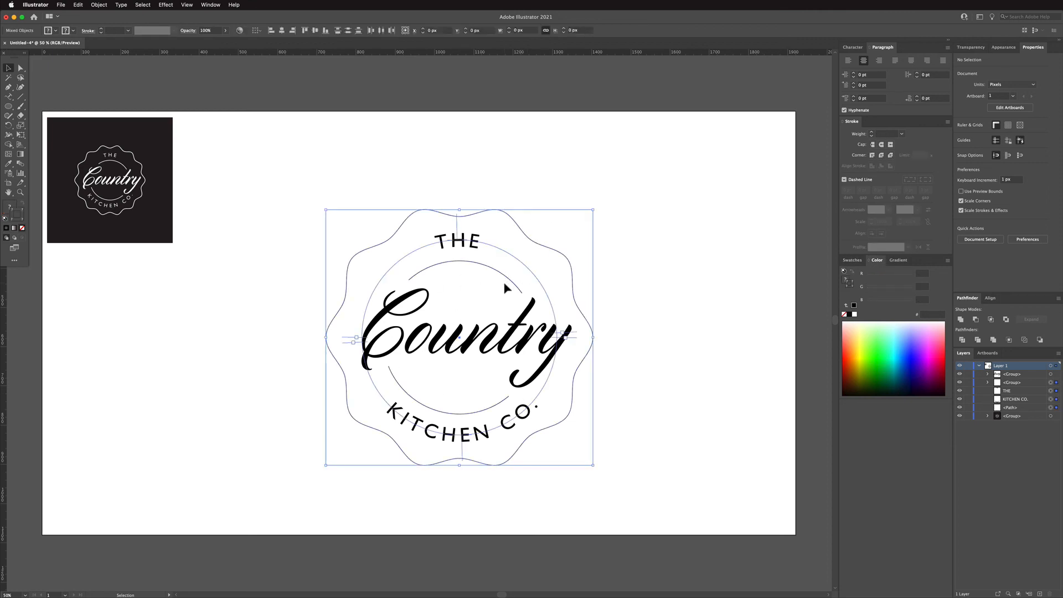
{"action": "left_click", "coordinate": [572, 216]}
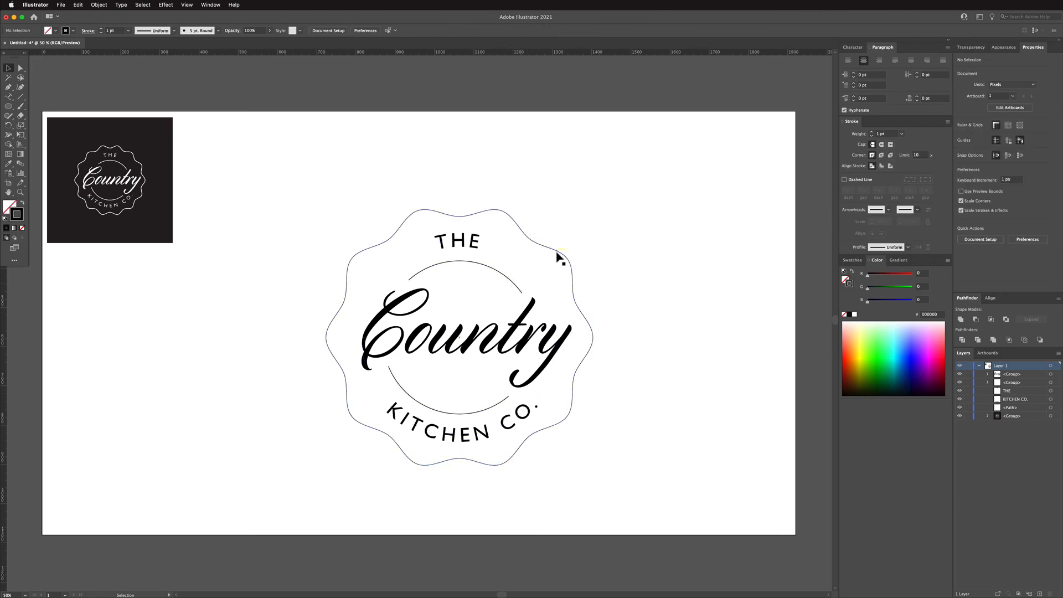
Set the stroke weight of the scalloped badge outline and the inner arcs to 4 pt
{"action": "left_click", "coordinate": [560, 253]}
{"action": "left_click", "coordinate": [494, 271], "text": "shift"}
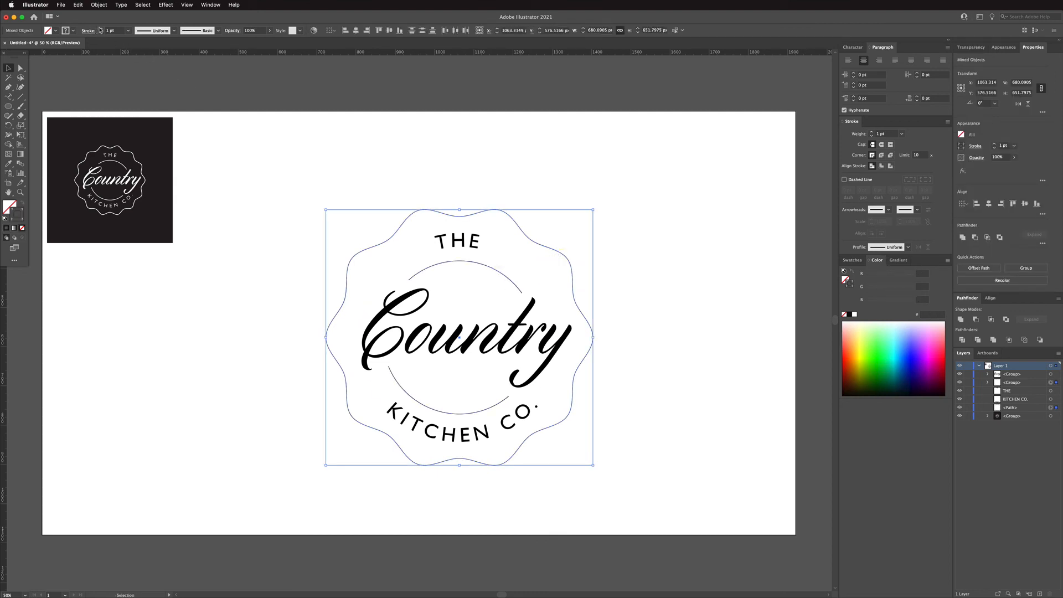
{"action": "left_click", "coordinate": [101, 28]}
{"action": "left_click", "coordinate": [100, 29]}
{"action": "left_click", "coordinate": [101, 28]}
{"action": "left_click", "coordinate": [101, 29]}
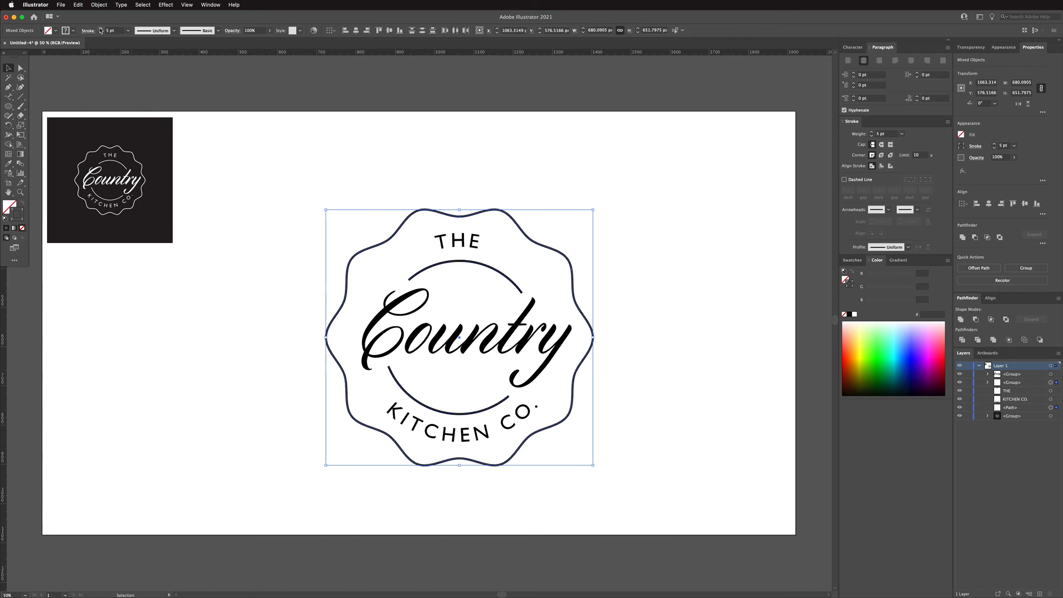
{"action": "left_click", "coordinate": [696, 195]}
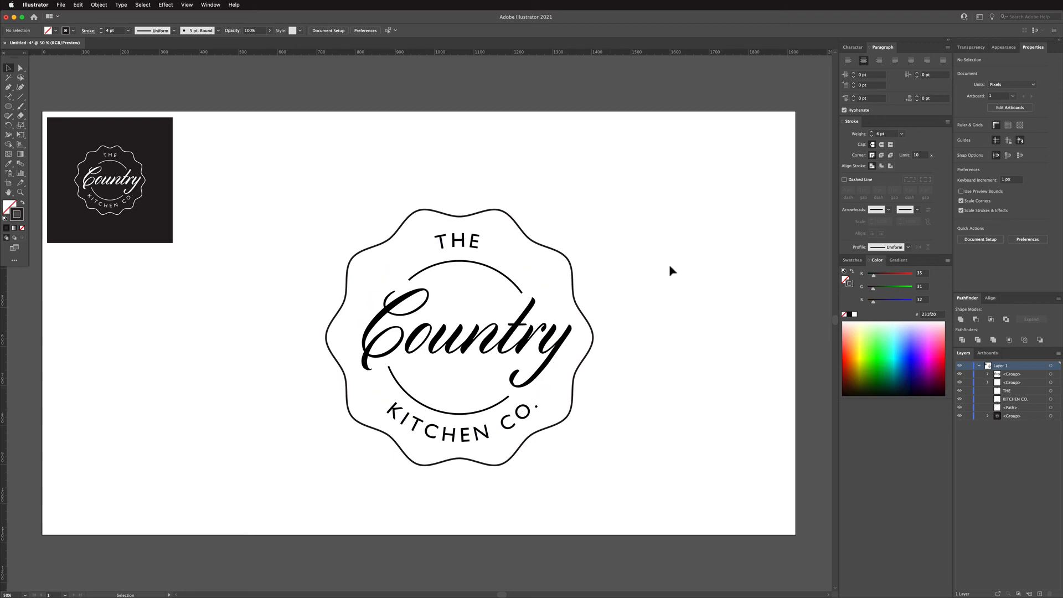
Convert the "THE" and "KITCHEN CO." circular path texts to outlines
{"action": "left_click_drag", "start_coordinate": [414, 228], "coordinate": [469, 261]}
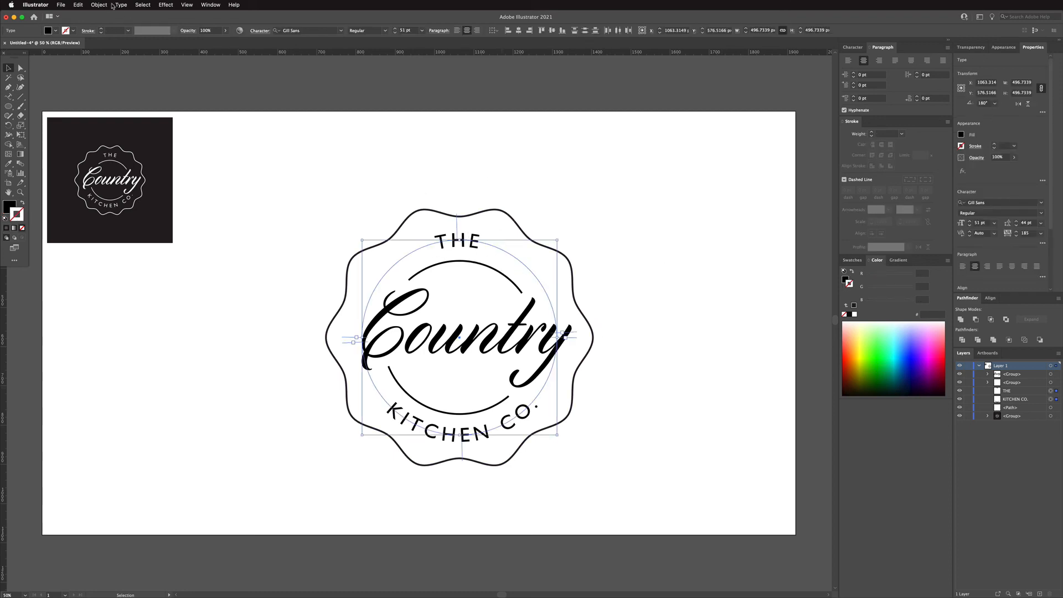
{"action": "left_click", "coordinate": [116, 5]}
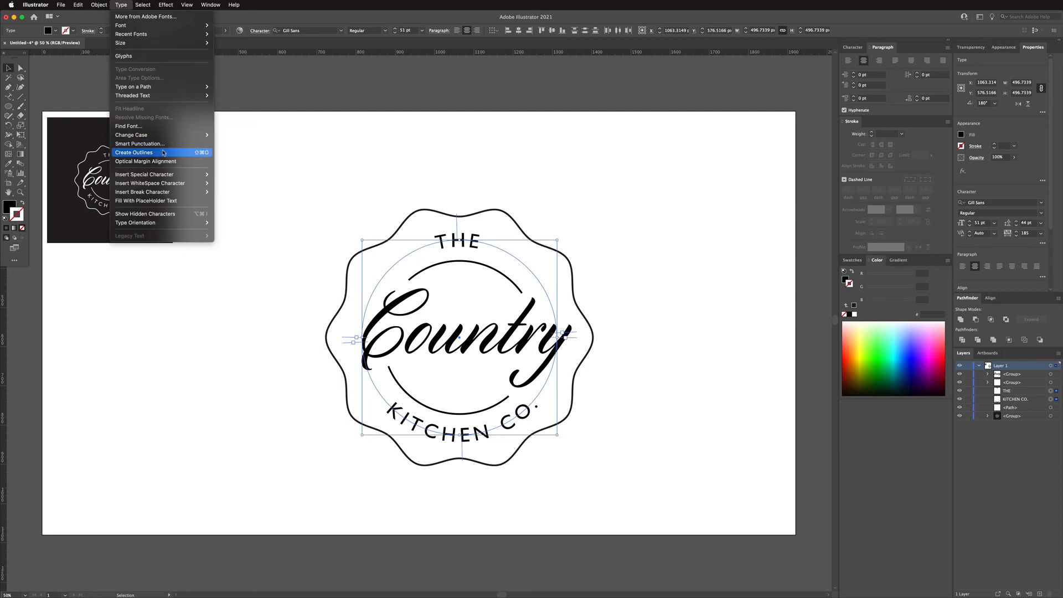
{"action": "left_click", "coordinate": [164, 152]}
Convert the badge's strokes to filled shapes with Outline Stroke and unite all badge parts with Pathfinder
{"action": "key", "text": "super+a"}
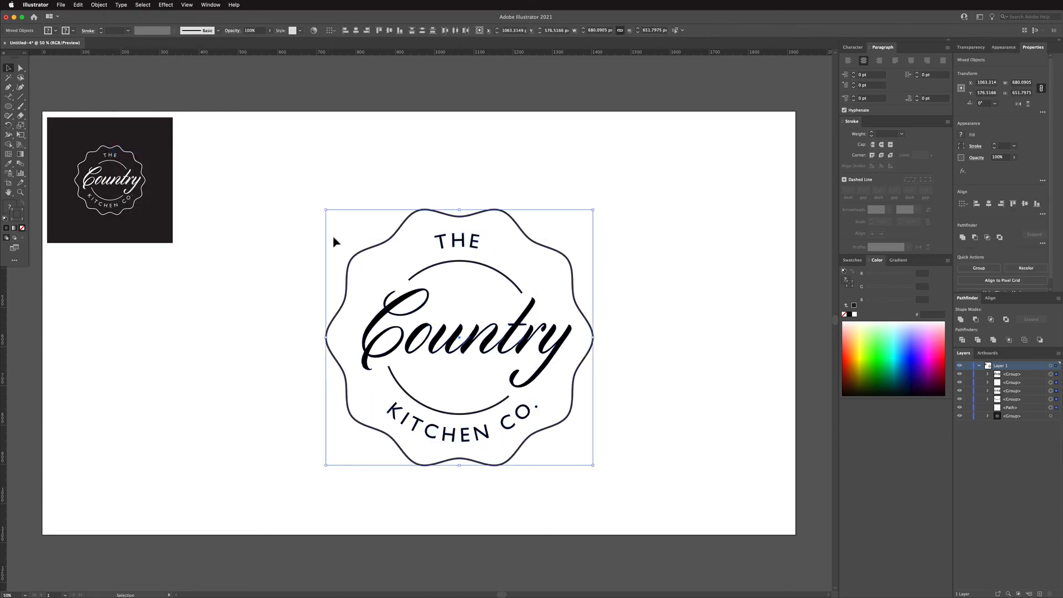
{"action": "left_click", "coordinate": [99, 5]}
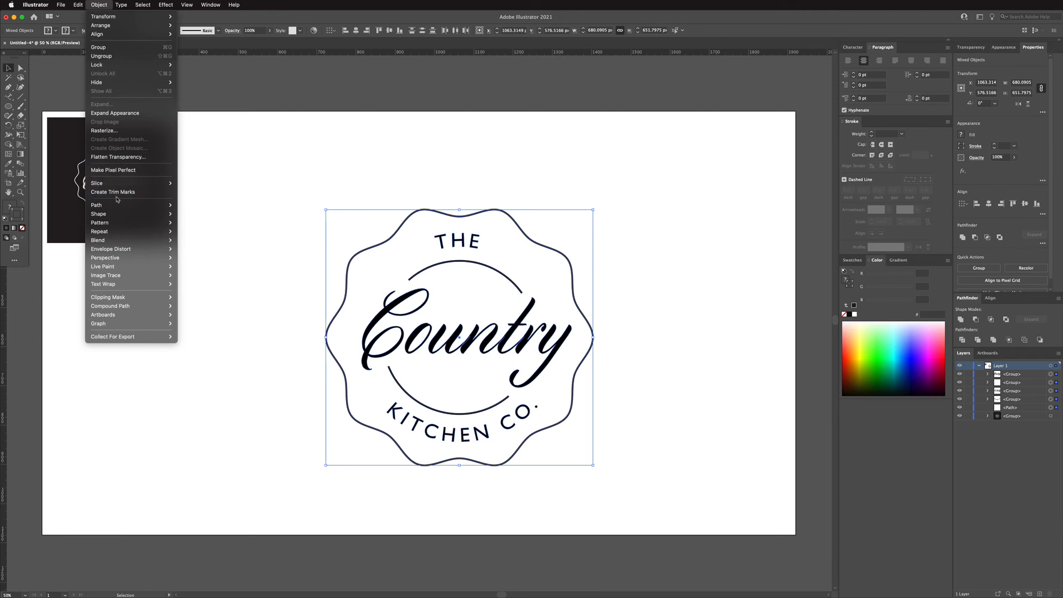
{"action": "mouse_move", "coordinate": [122, 207]}
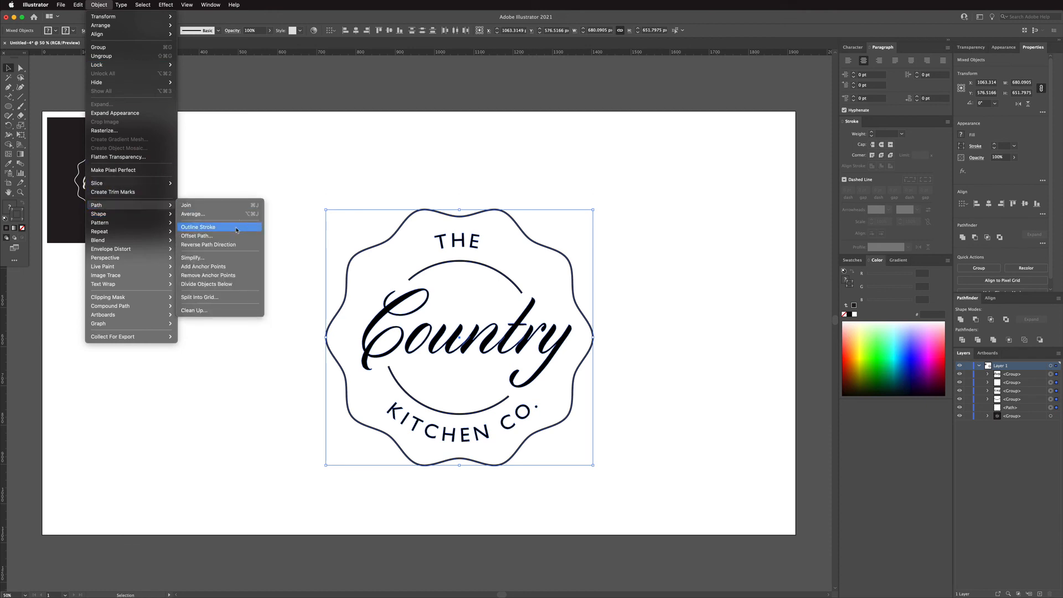
{"action": "left_click", "coordinate": [231, 239]}
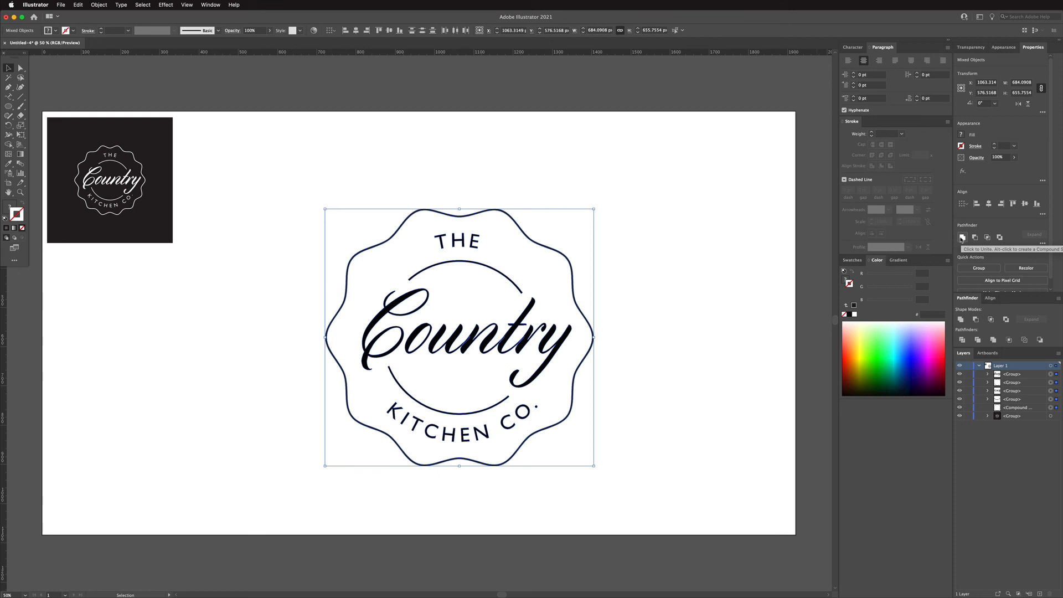
{"action": "left_click", "coordinate": [962, 238]}
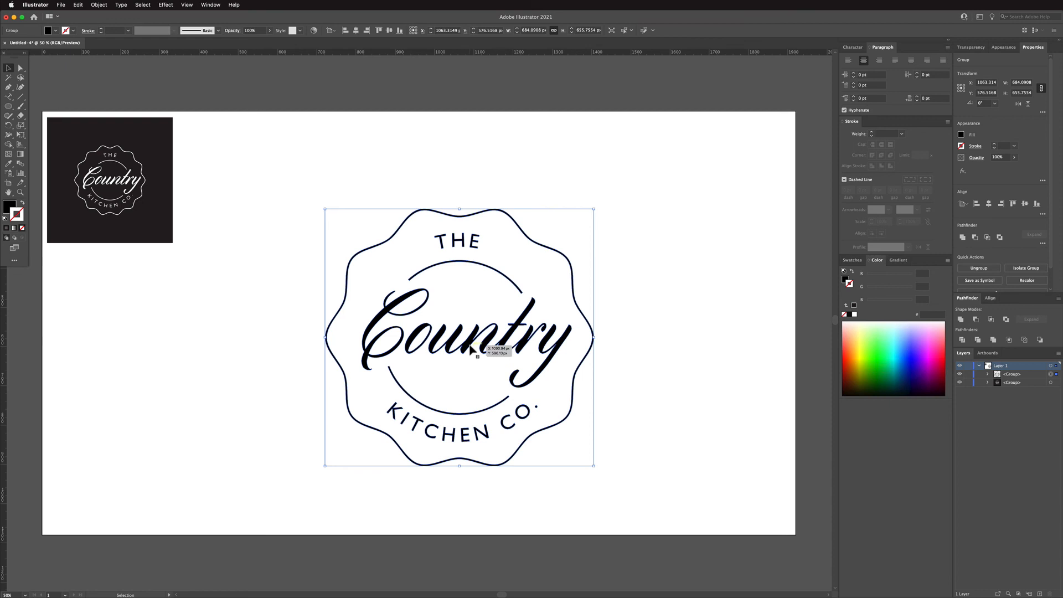
Move the finished badge off the artboard onto the empty canvas and undo that move
{"action": "key", "text": "super+minus"}
{"action": "key", "text": "super+minus"}
{"action": "key", "text": "super+minus"}
{"action": "left_click_drag", "start_coordinate": [469, 344], "coordinate": [628, 304]}
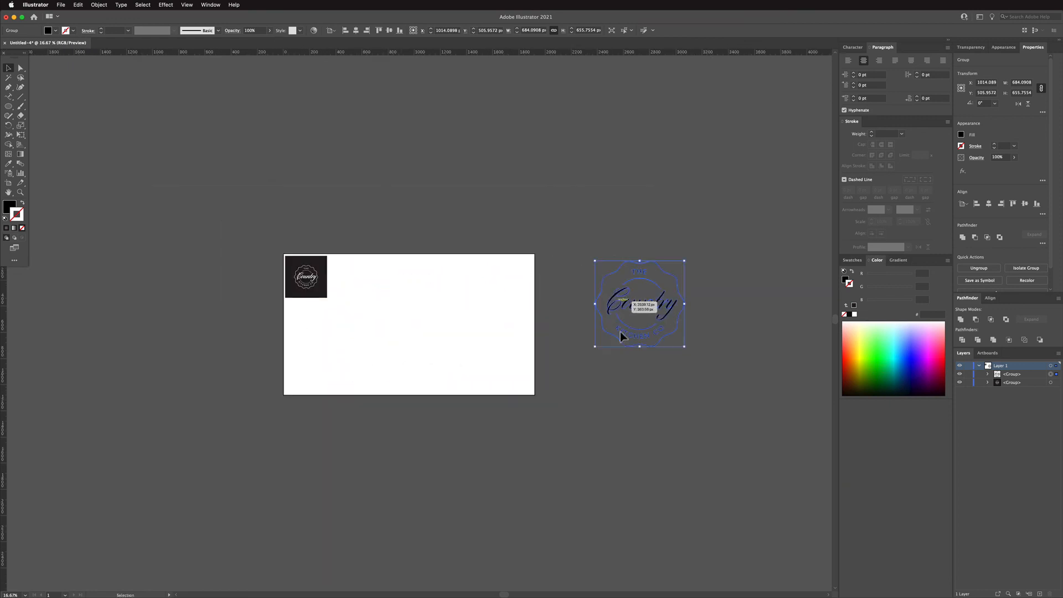
{"action": "left_click", "coordinate": [725, 431]}
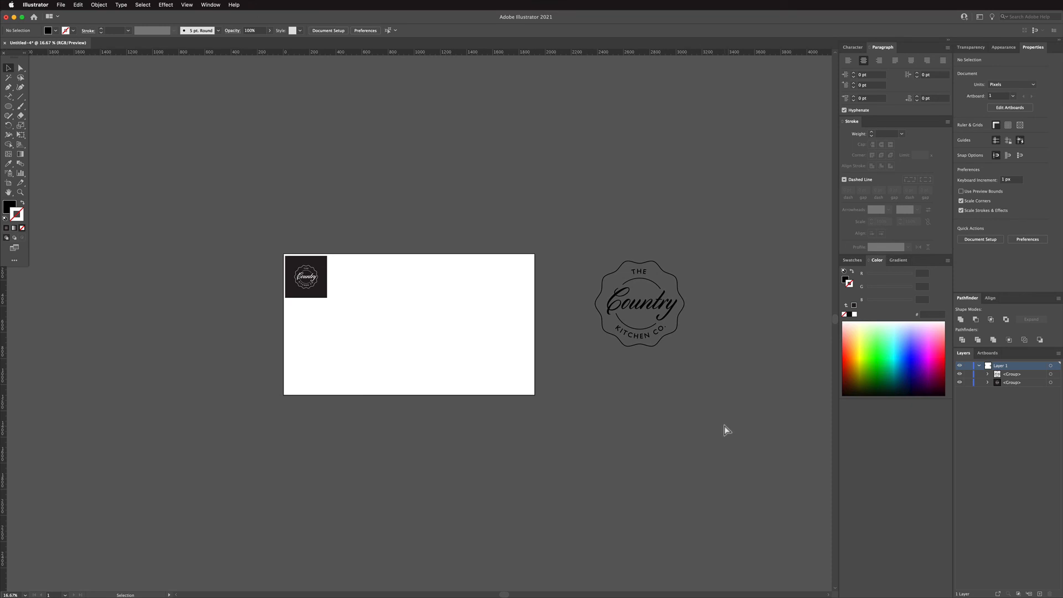
{"action": "key", "text": "super+z"}
{"action": "key", "text": "super+plus"}
{"action": "key", "text": "super+plus"}
{"action": "key", "text": "super+plus"}
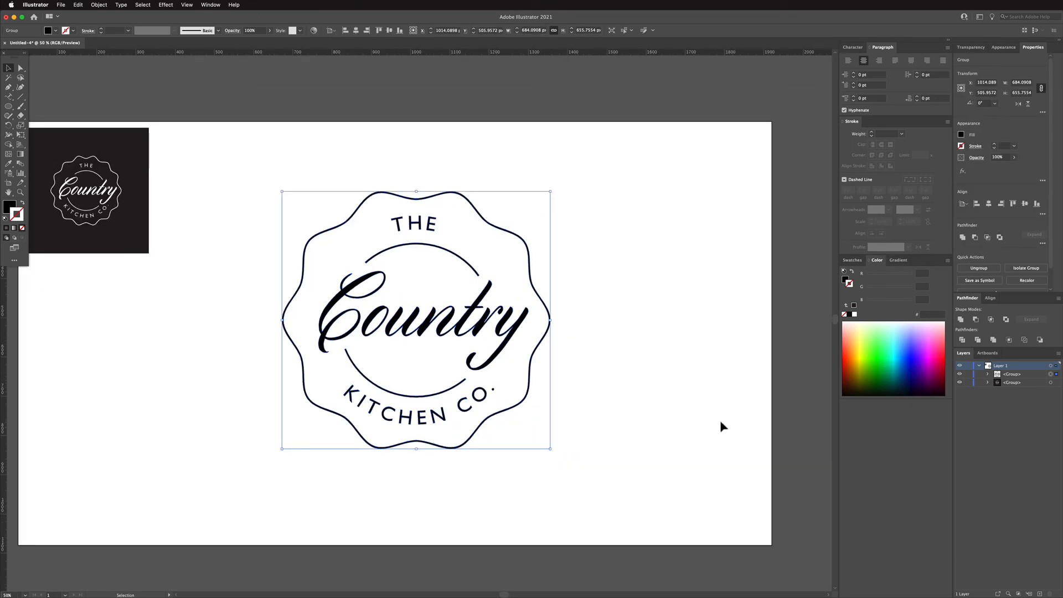
{"action": "left_click", "coordinate": [506, 94]}
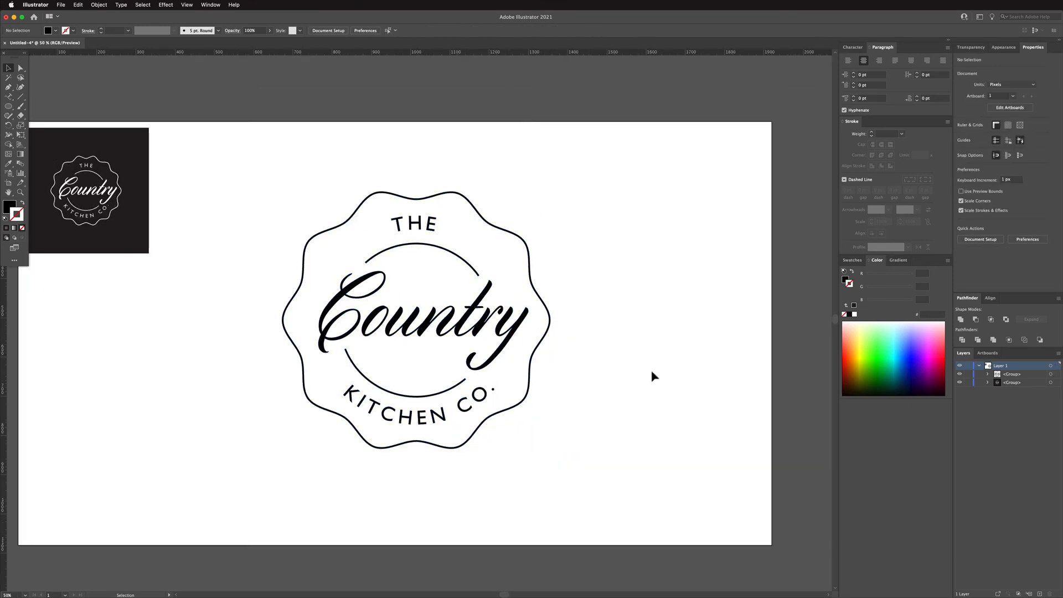